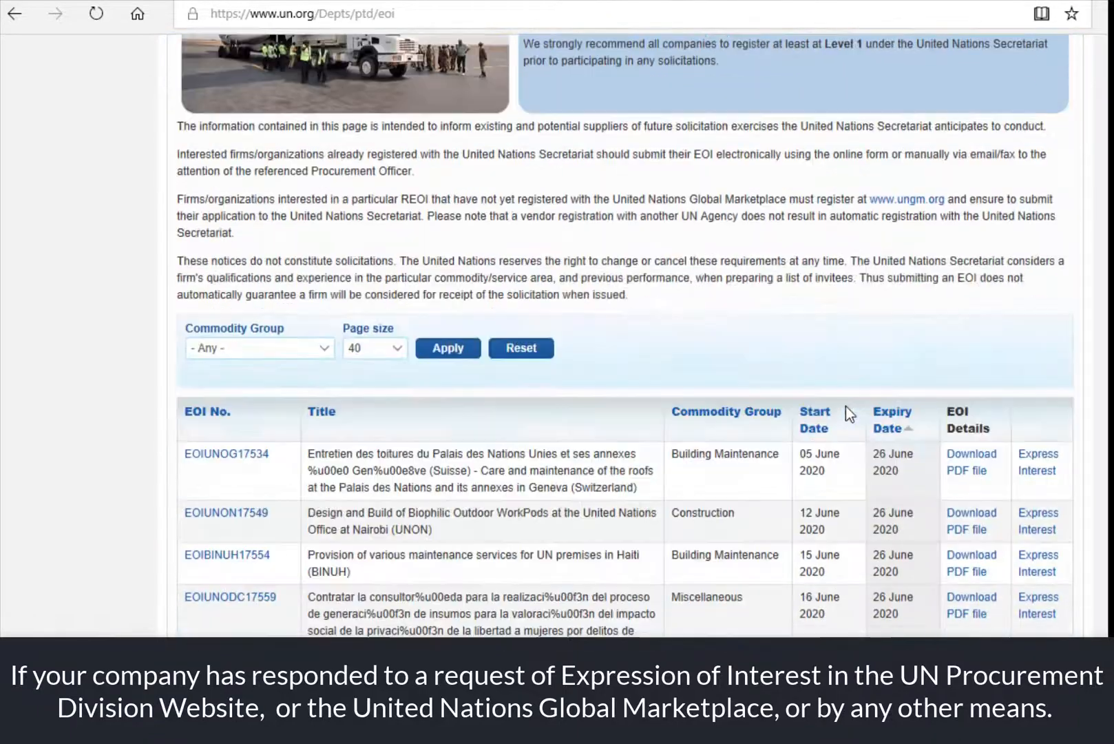
scroll(845, 406, down, 1)
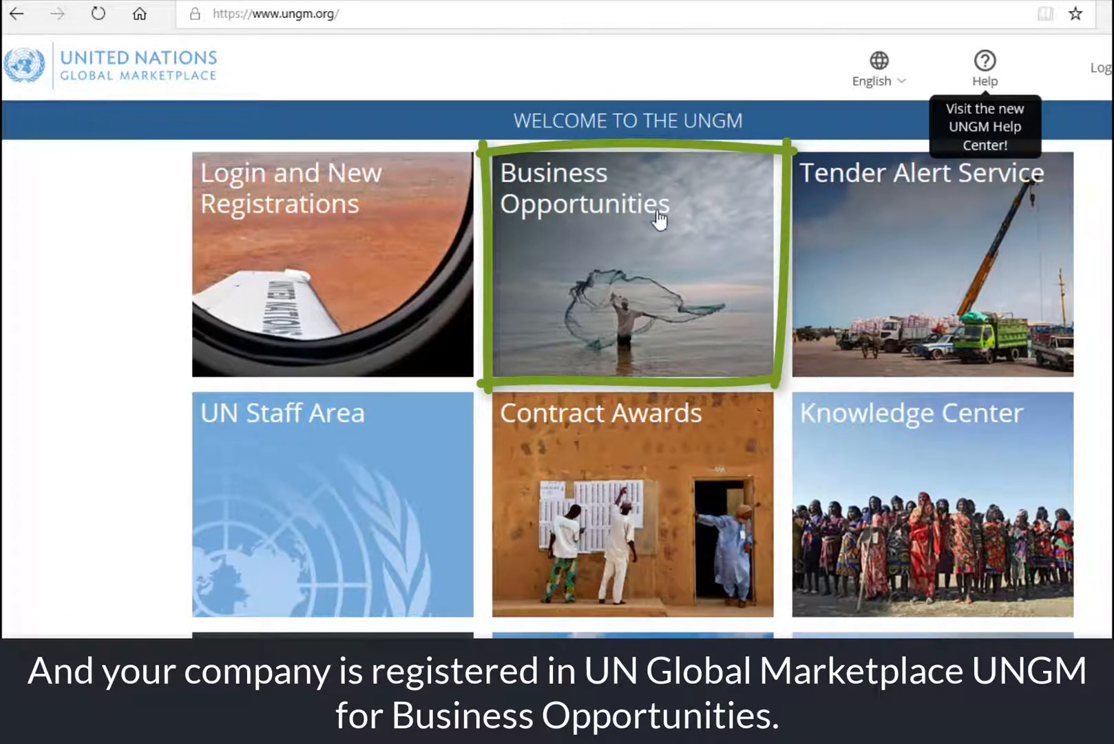
- Go to Business Opportunities from the UNGM welcome page
click(610, 219)
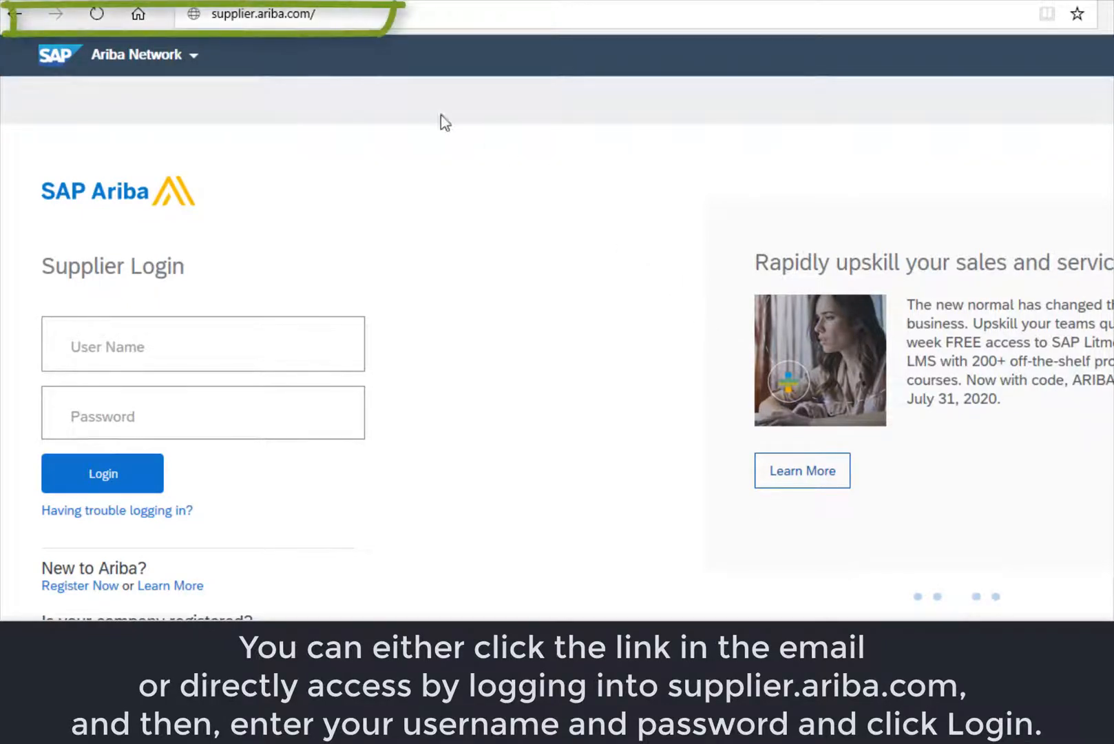
- Log in at supplier.ariba.com with the supplier's e-mail username and account password
click(149, 347)
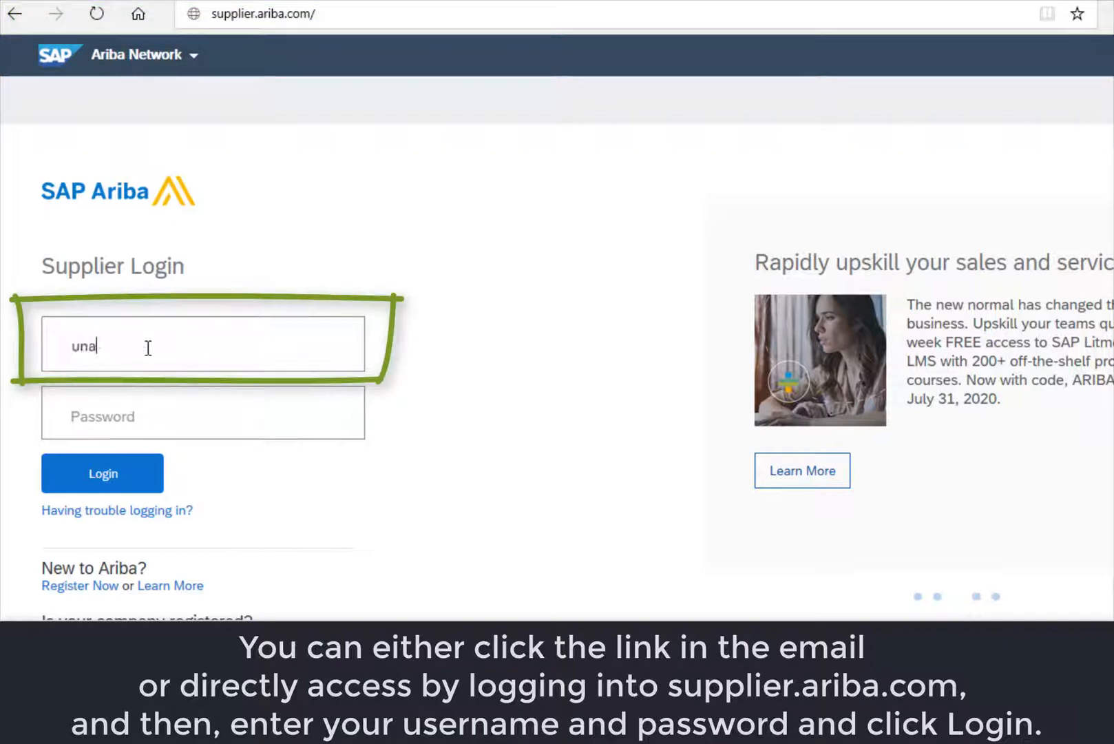
key(Tab)
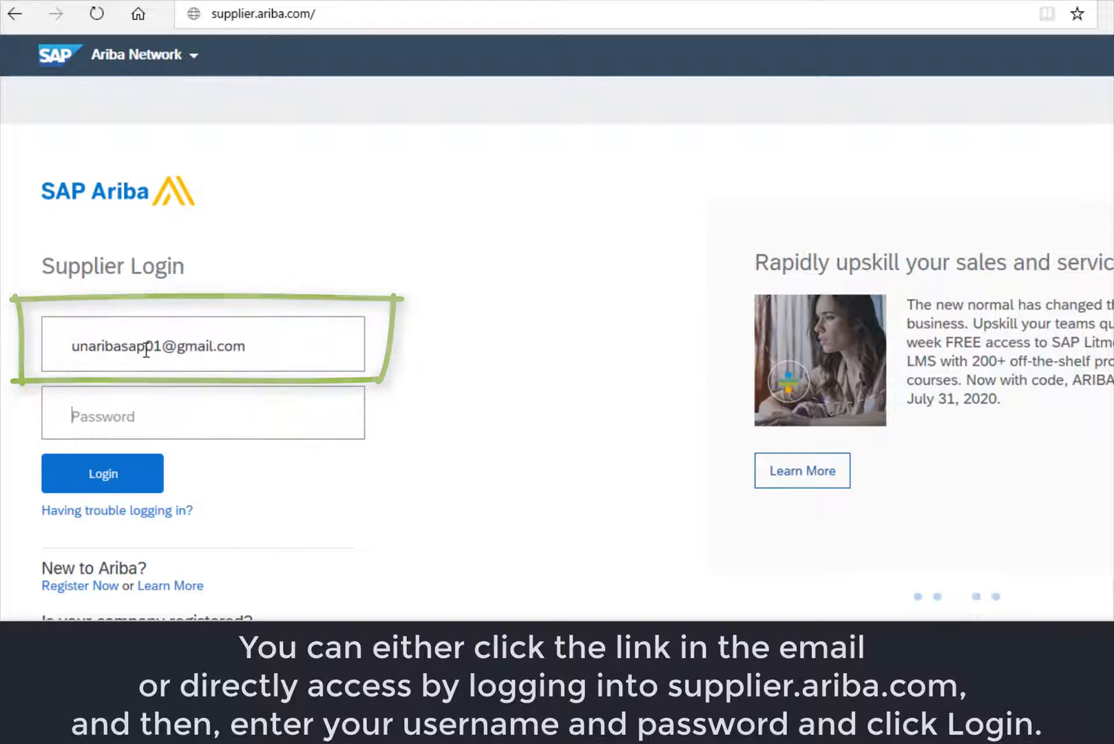
text(******)
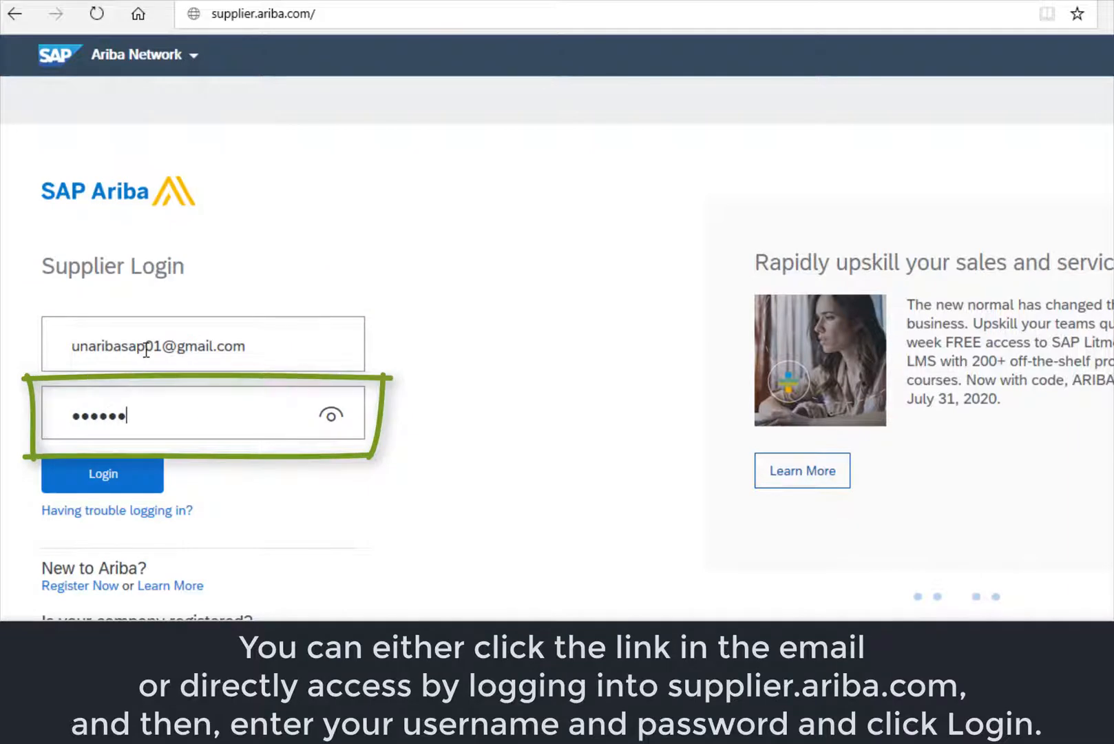
text(***)
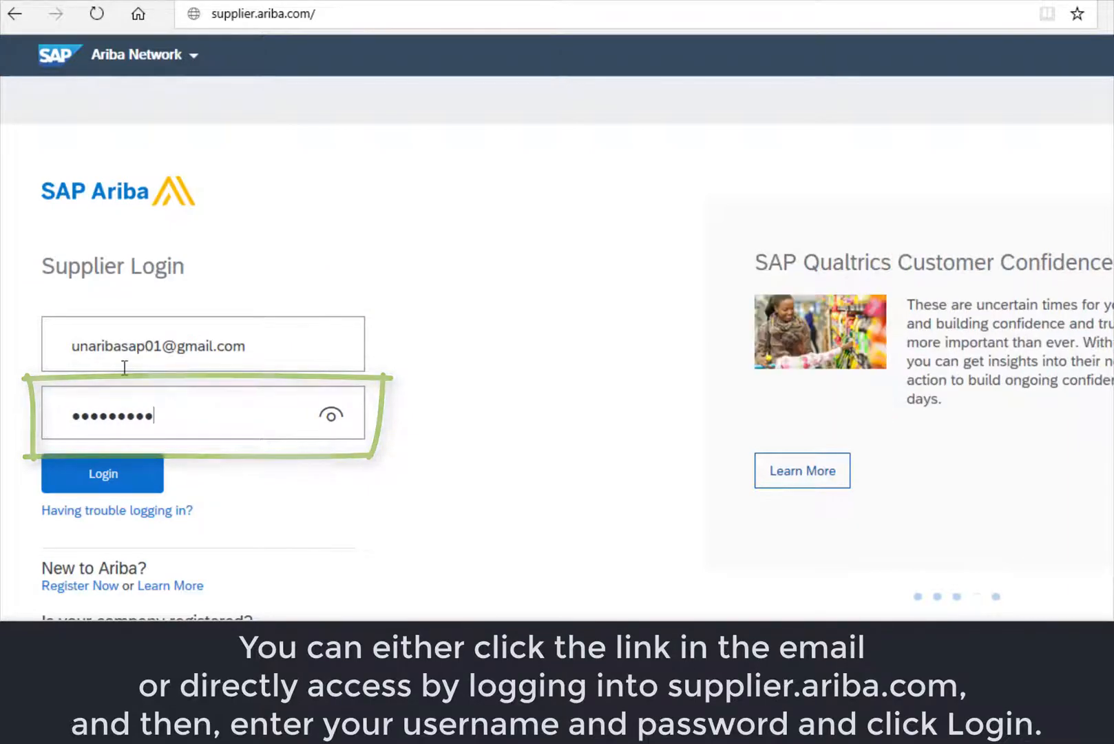
click(102, 478)
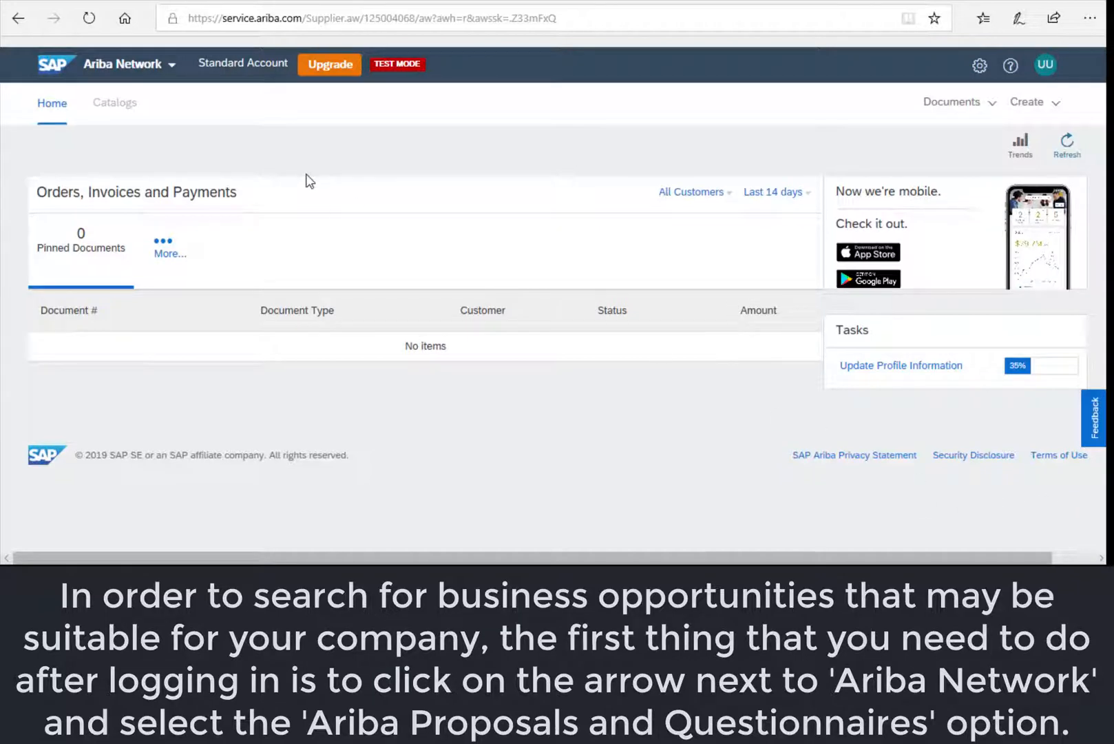
- Switch from Ariba Network to Ariba Proposals & Questionnaires
click(170, 67)
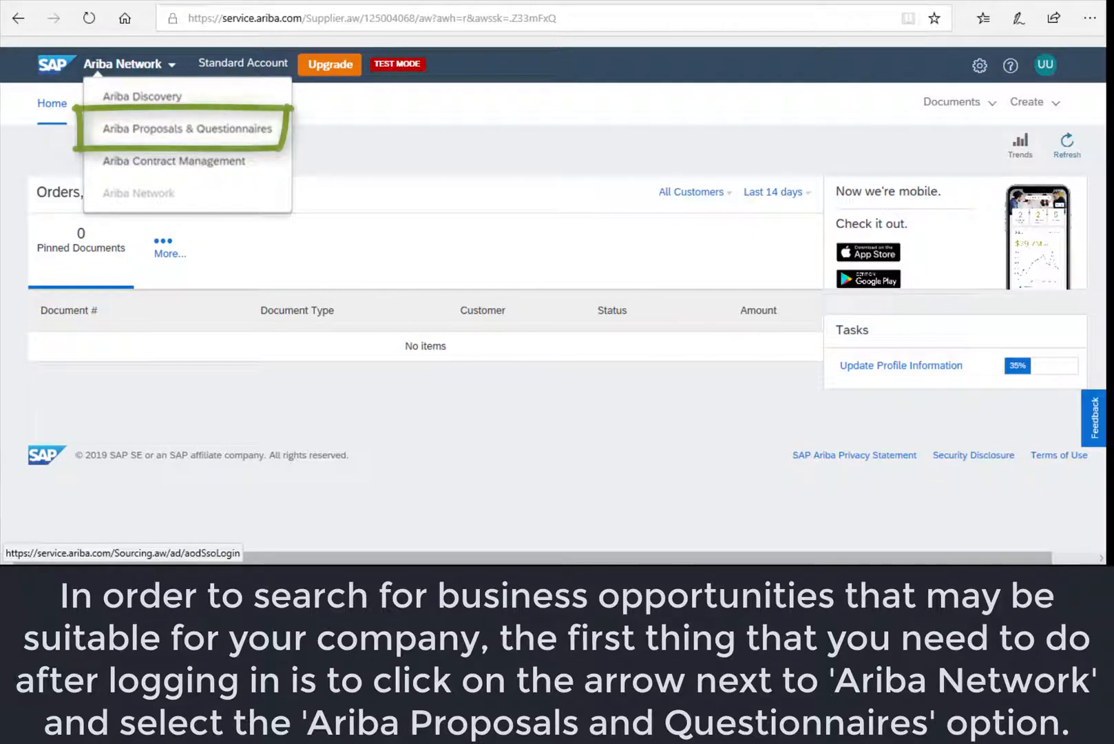
click(155, 134)
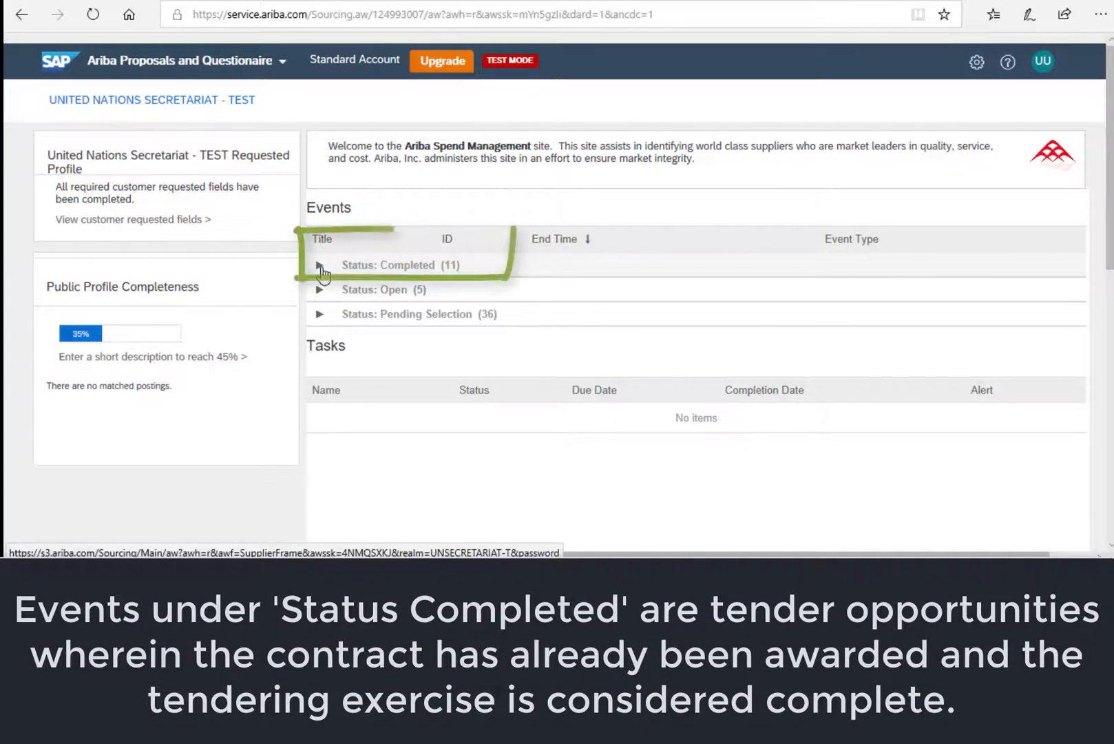
click(402, 264)
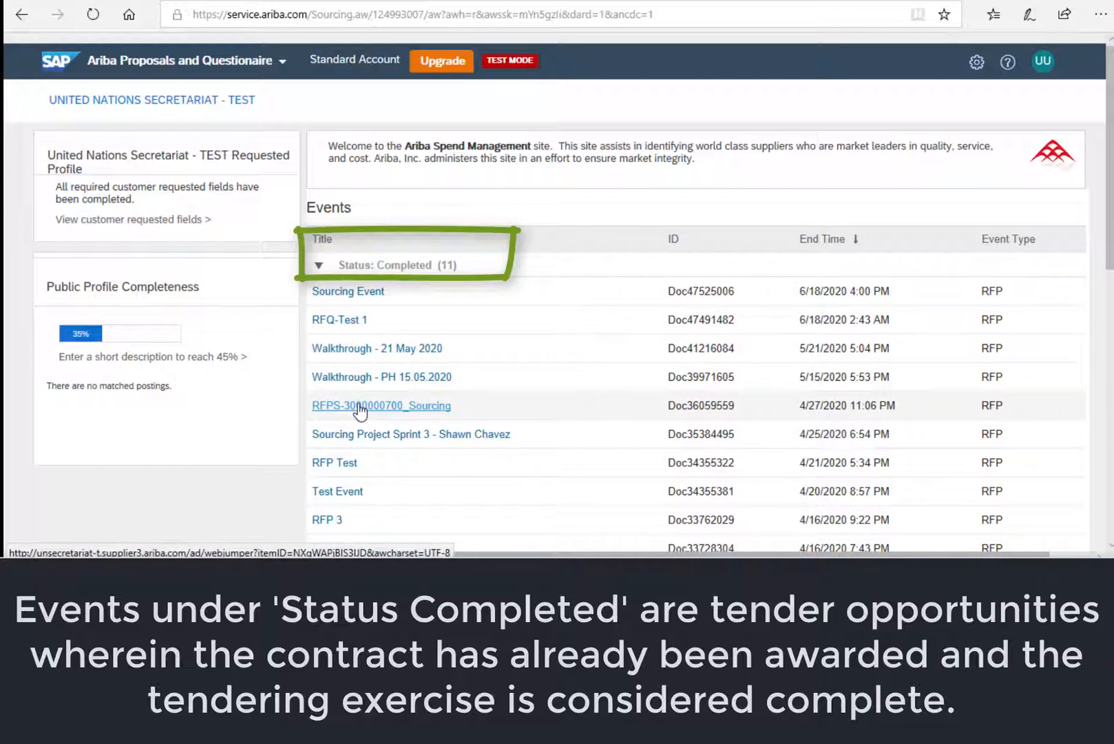
scroll(359, 396, down, 1)
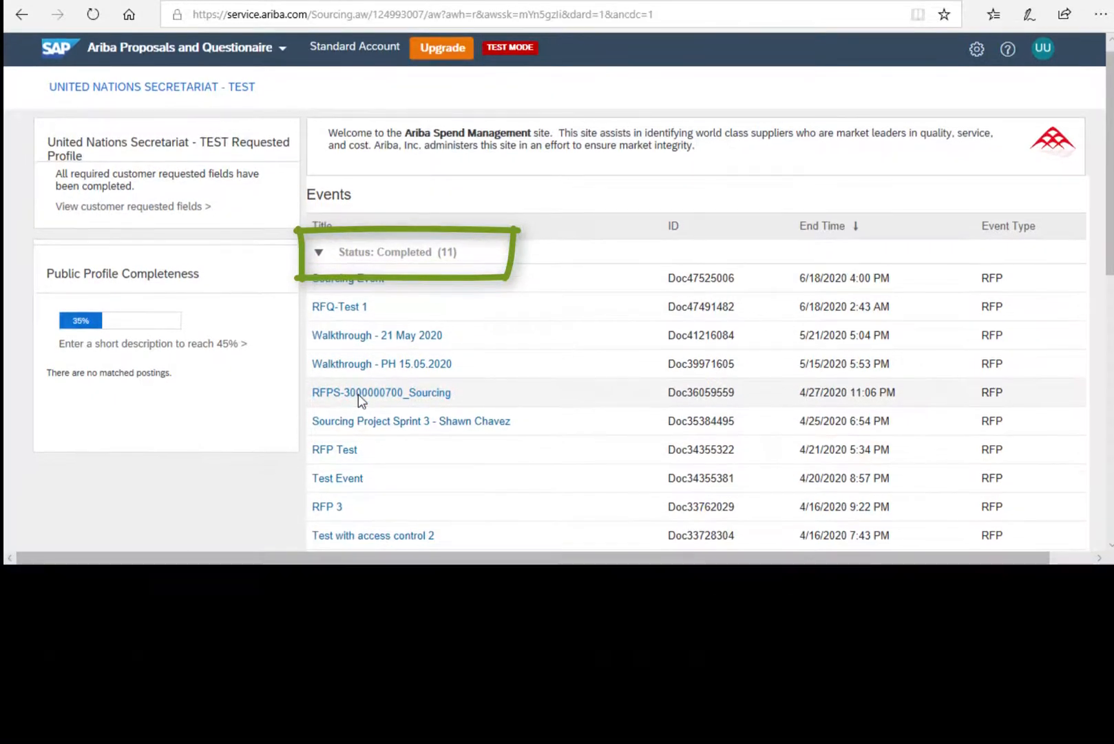
scroll(358, 395, down, 1)
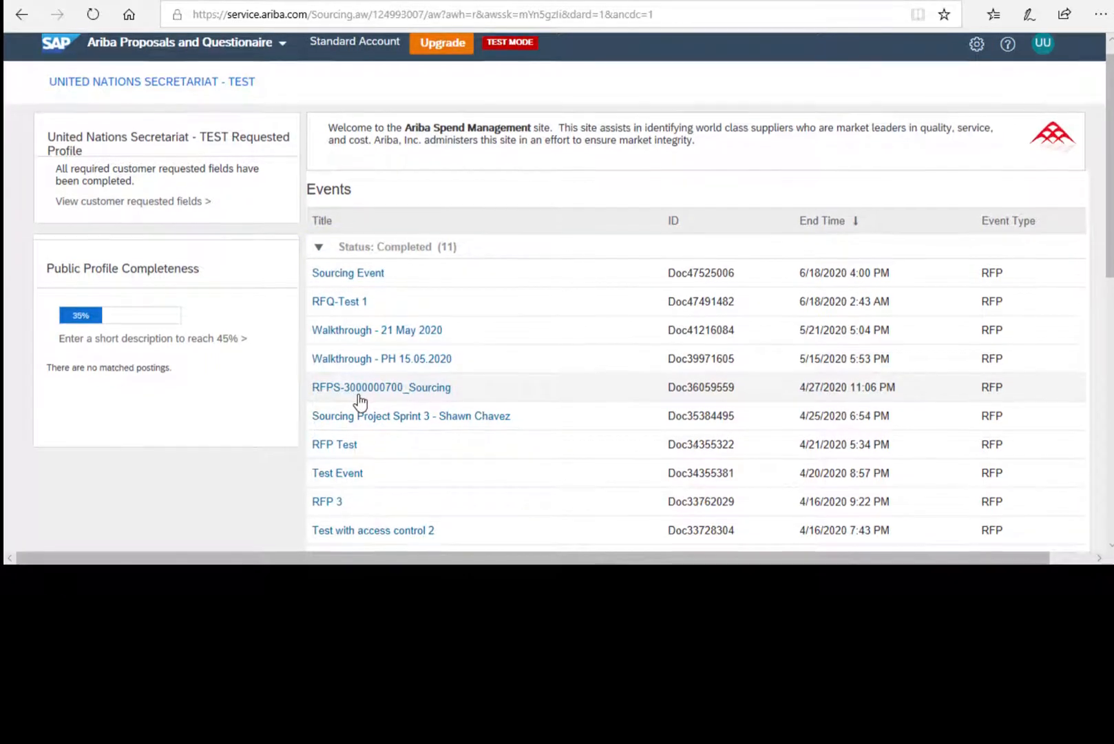
scroll(360, 401, down, 3)
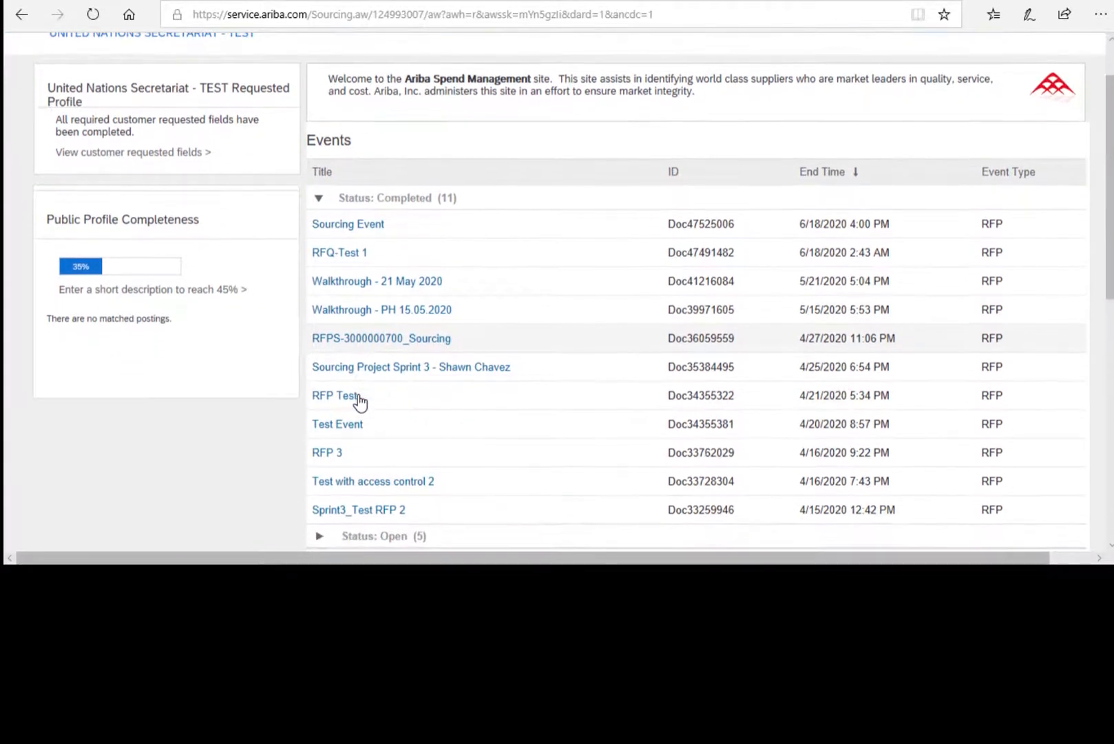
scroll(359, 400, down, 3)
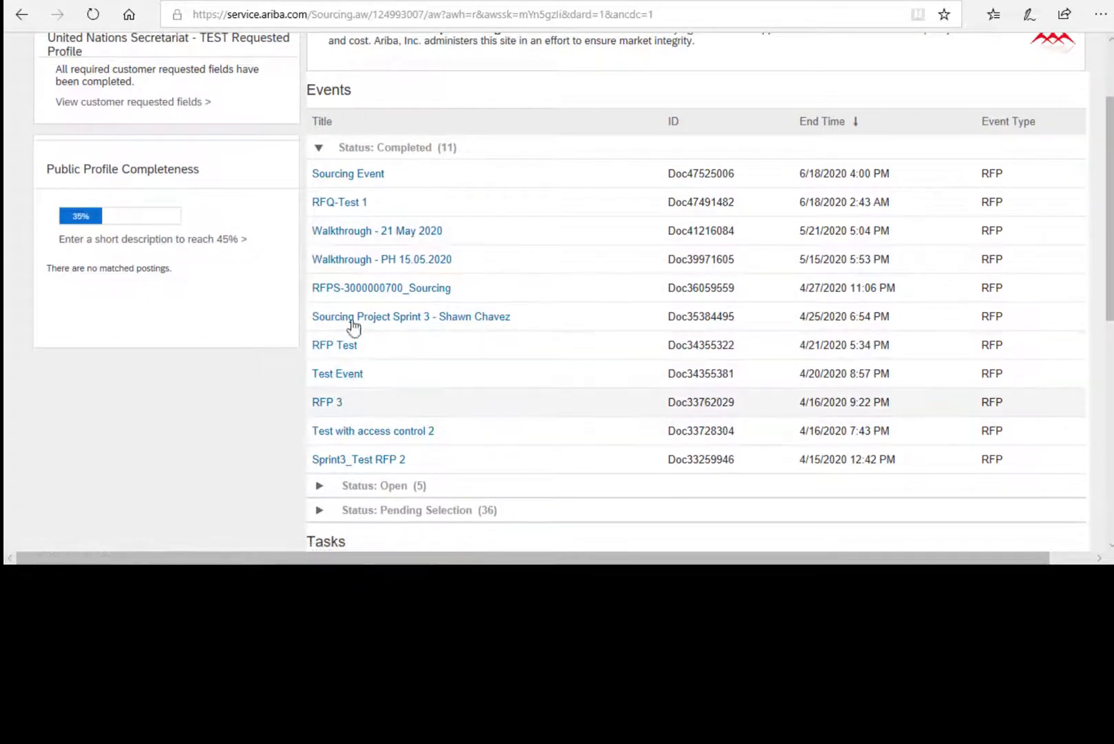
click(319, 148)
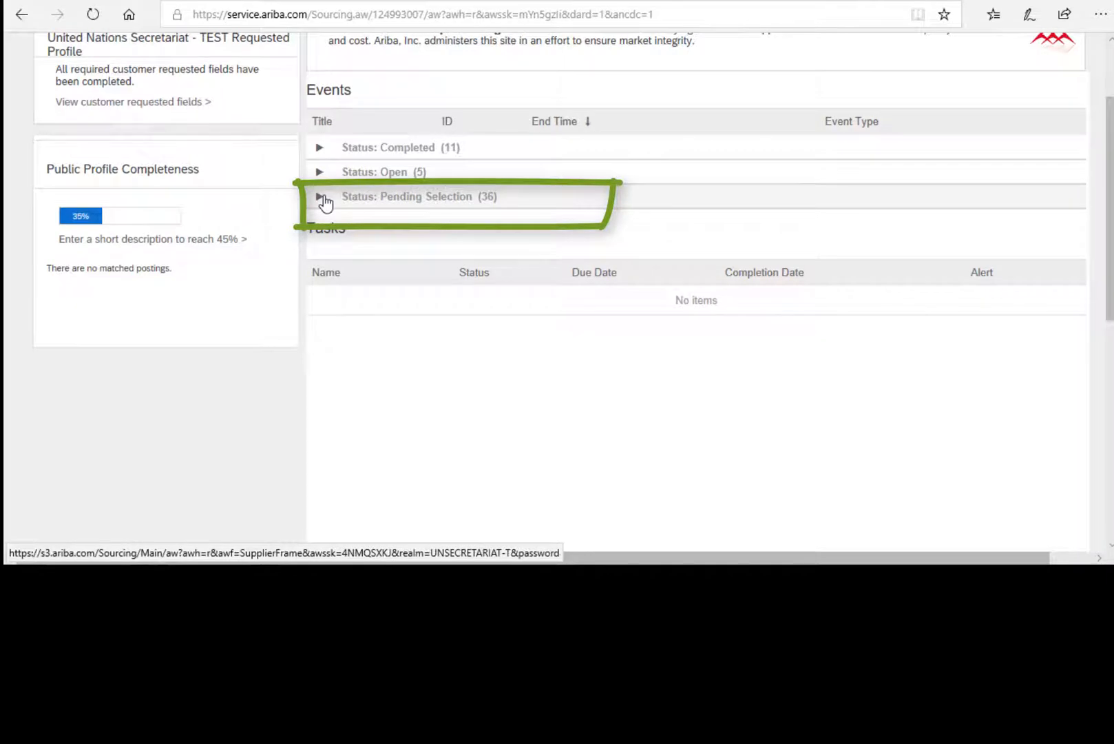
- Glance at the Pending Selection events, then expand the Open group to list its five events
click(321, 196)
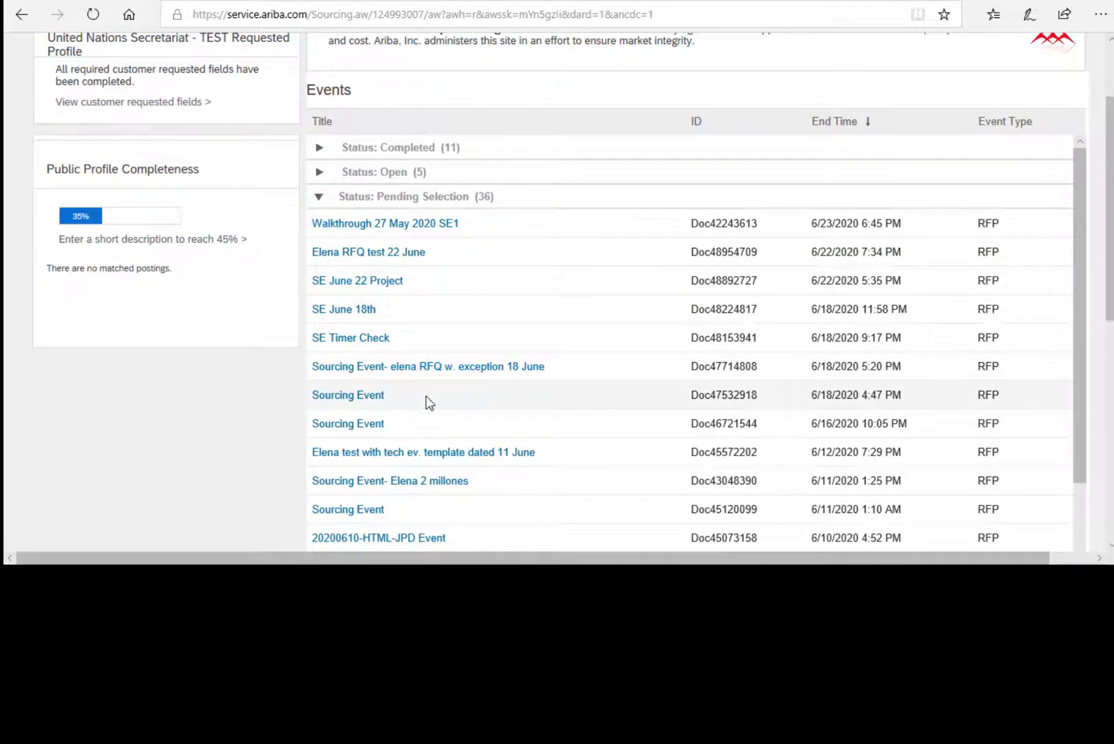
scroll(427, 398, down, 5)
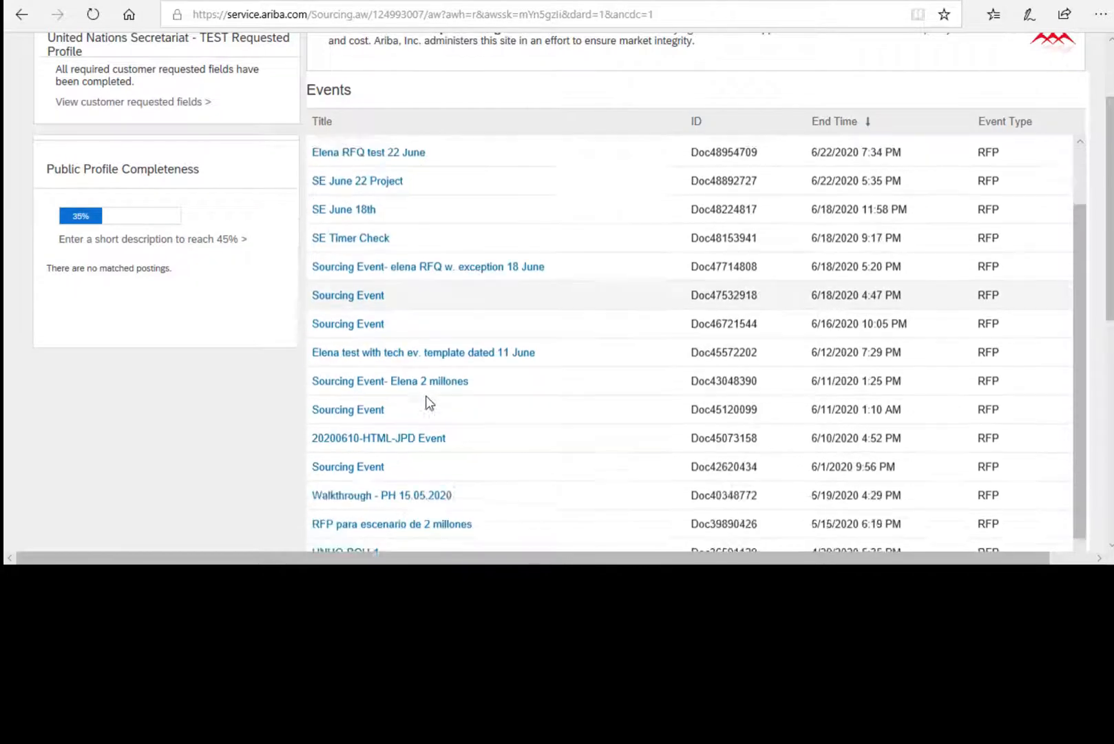
scroll(427, 401, up, 6)
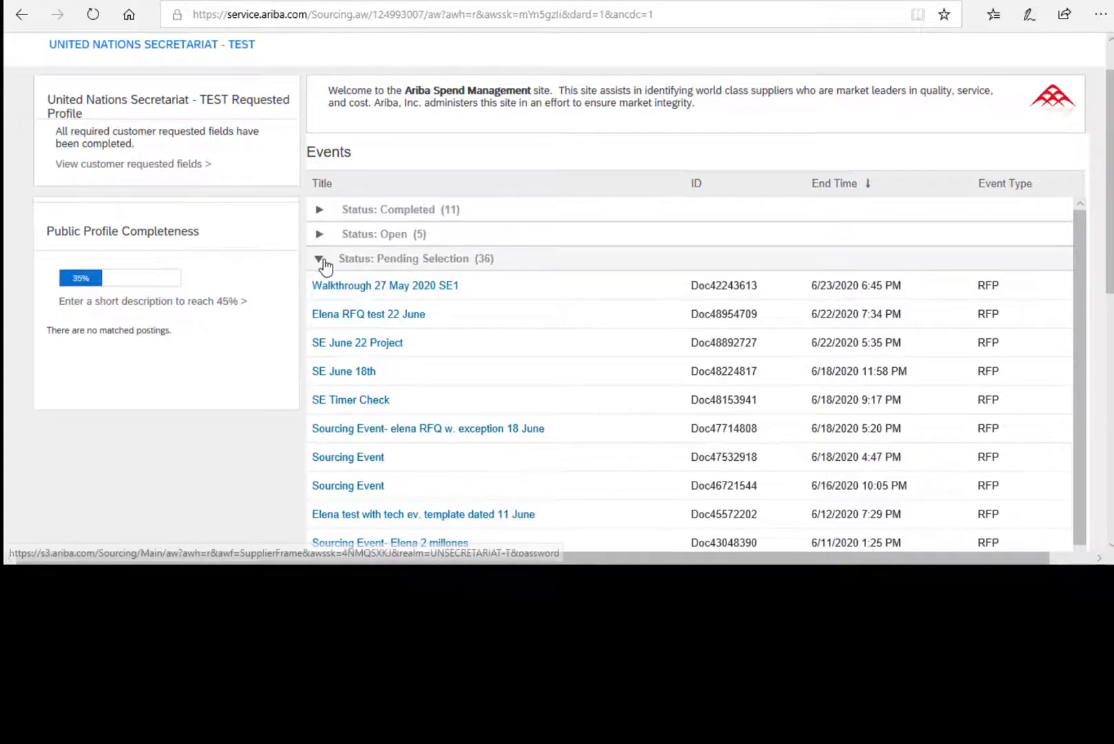
click(320, 259)
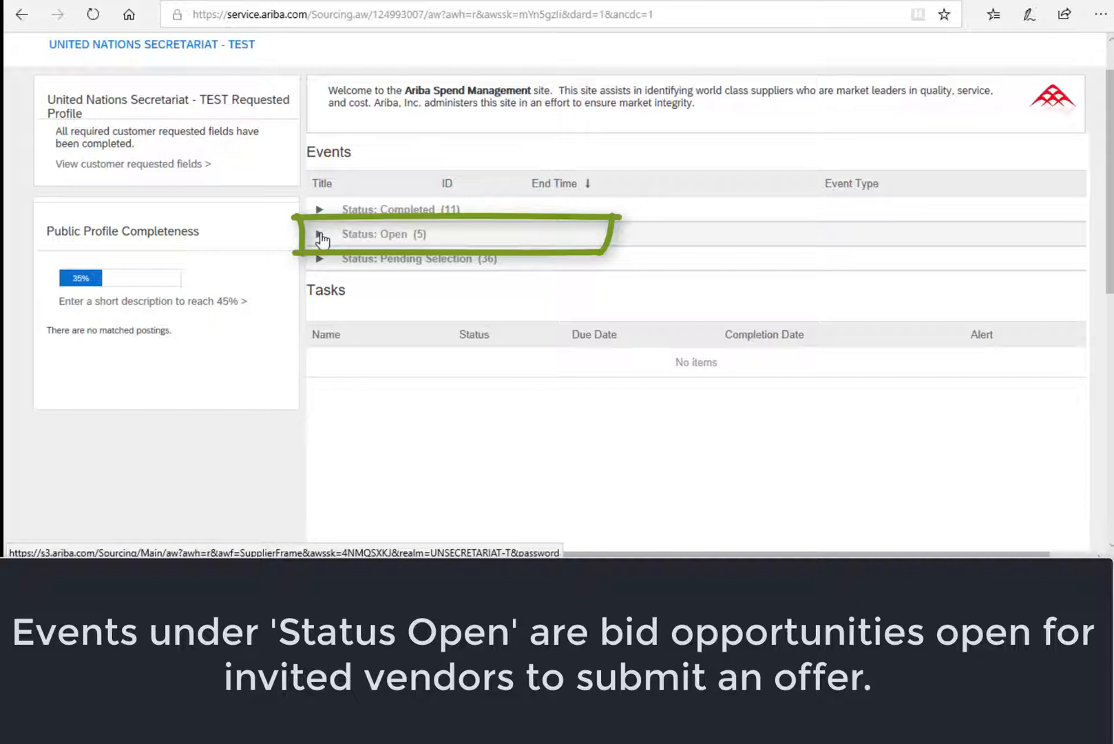
click(320, 234)
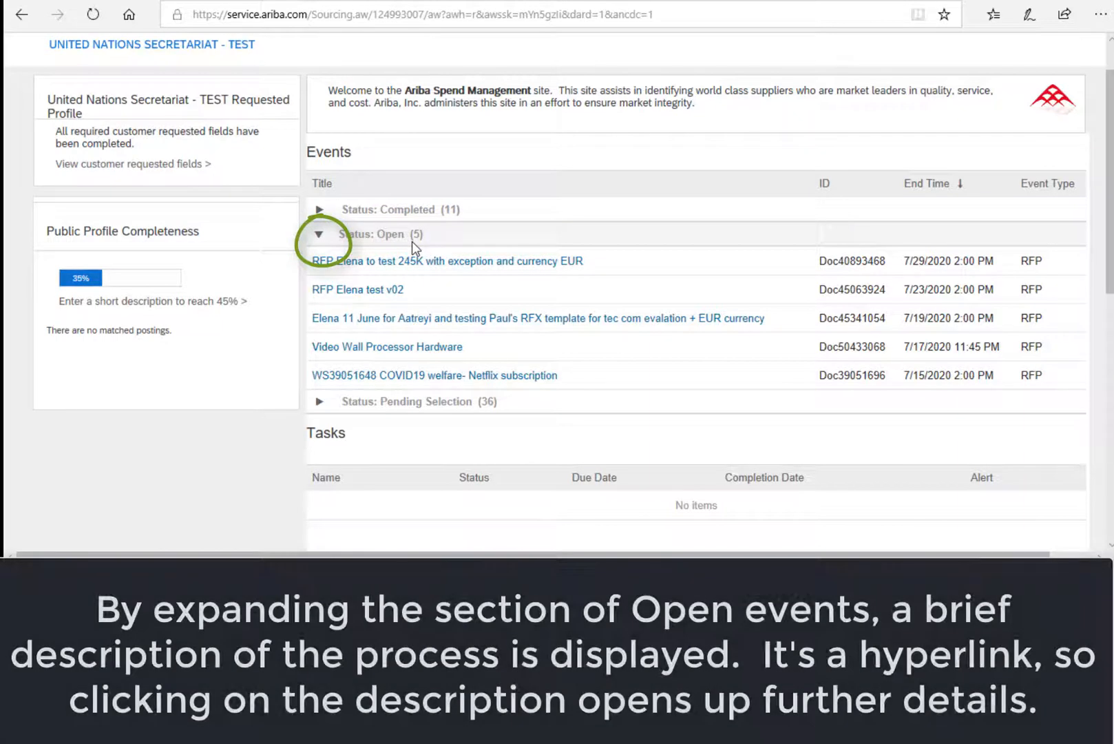
click(321, 235)
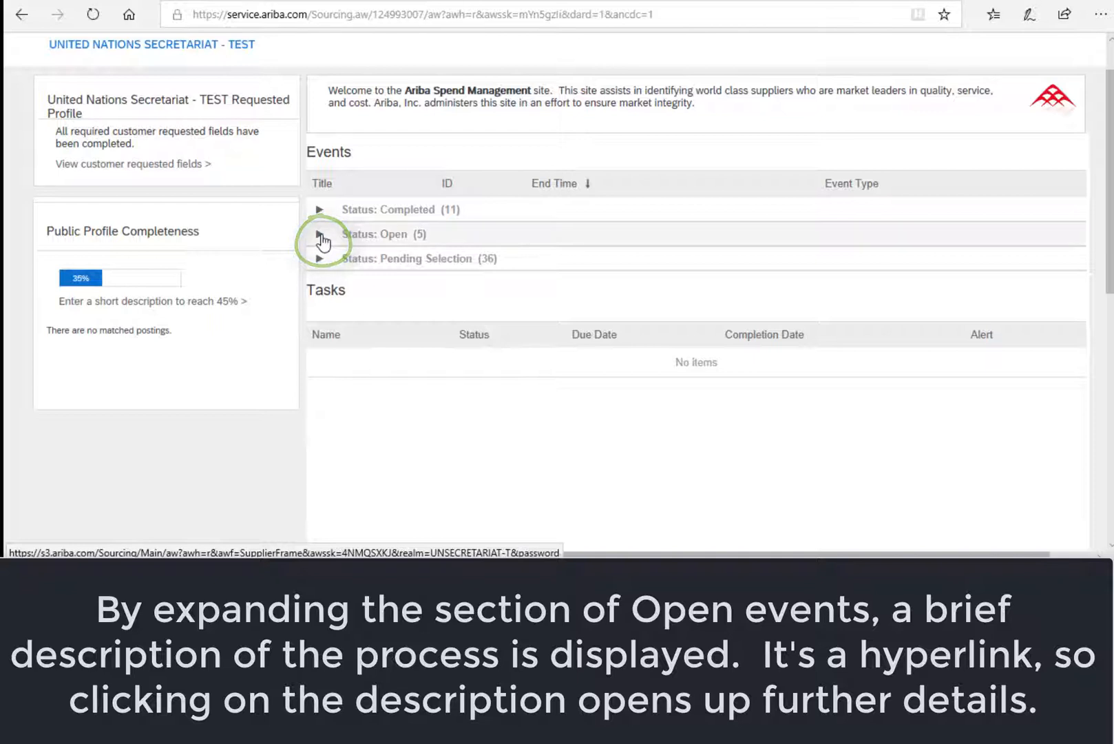
click(322, 238)
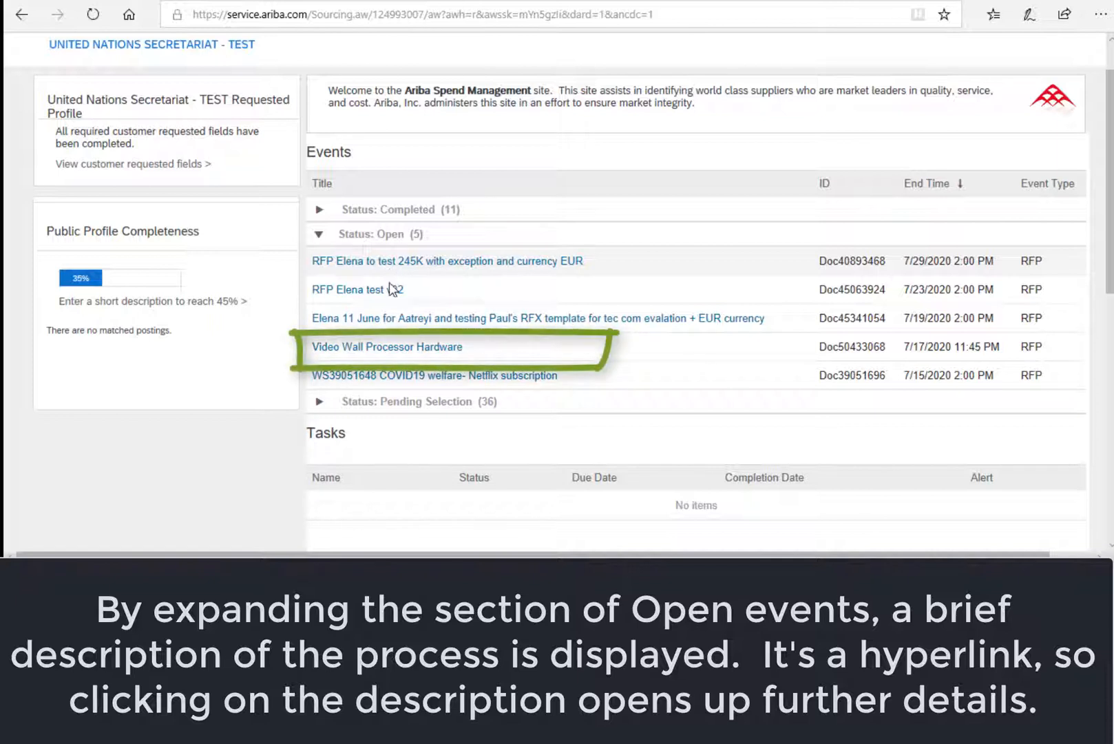
- Open the Doc50433068 Video Wall Processor Hardware event from the Open list
click(386, 354)
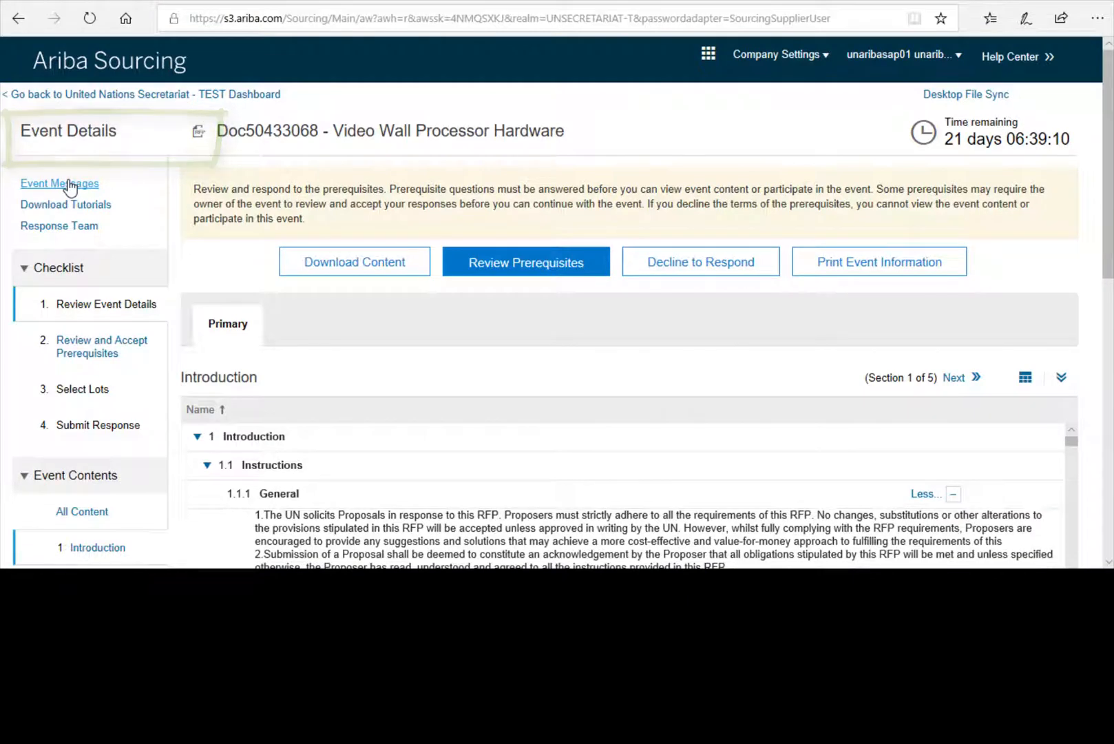
- Read the buyer's invitation under Event Messages, then return to the message list
click(69, 184)
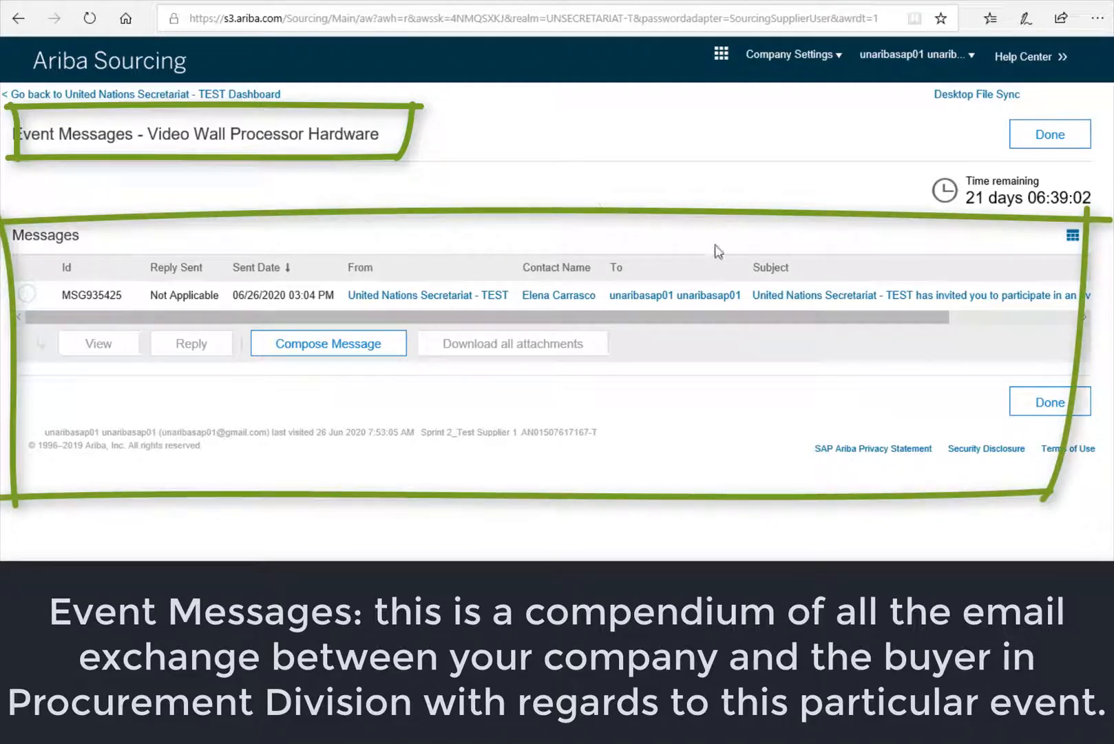
click(794, 296)
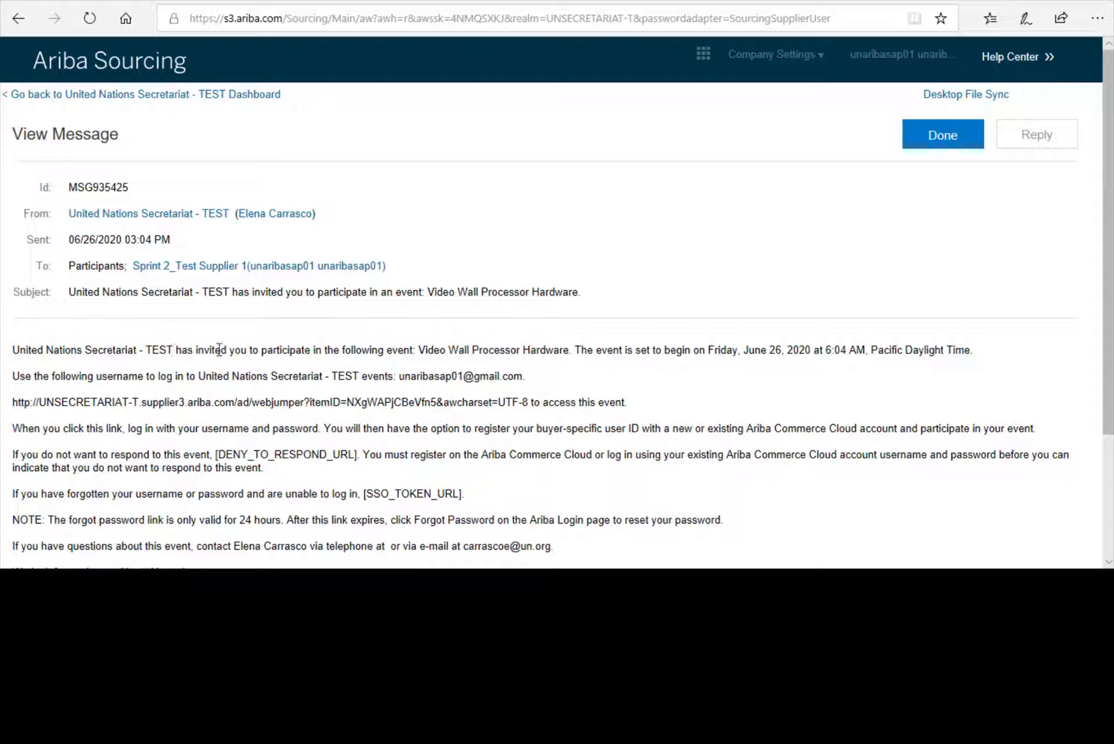
scroll(269, 447, down, 3)
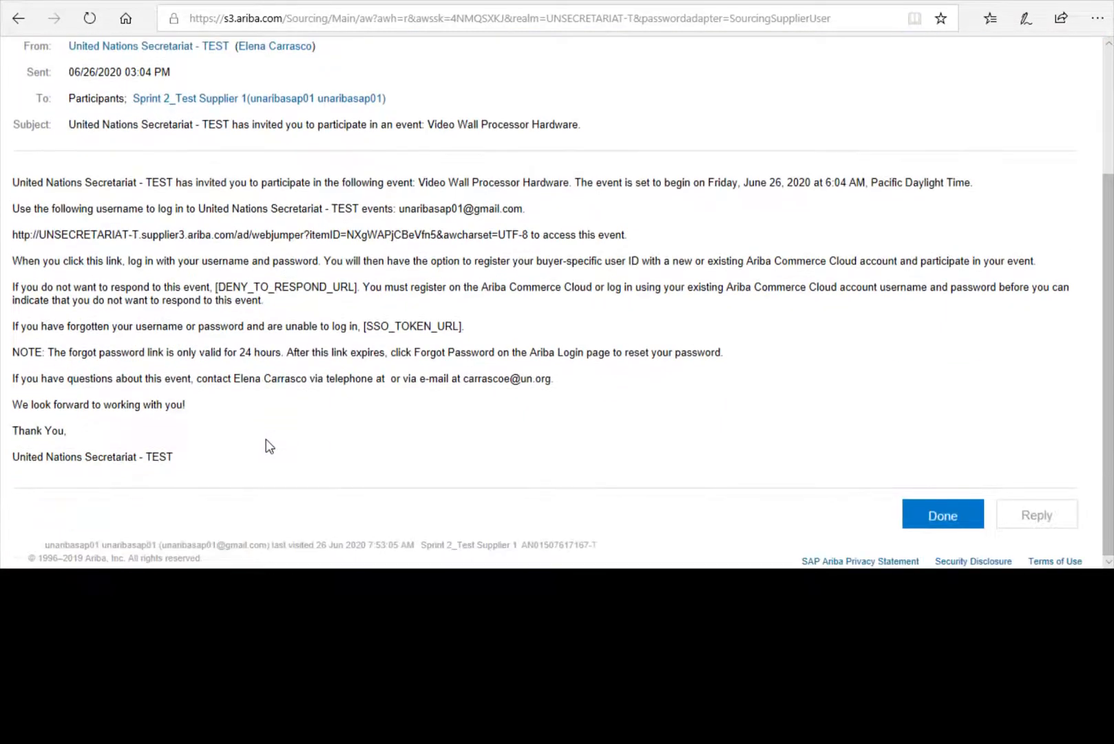
scroll(269, 446, up, 3)
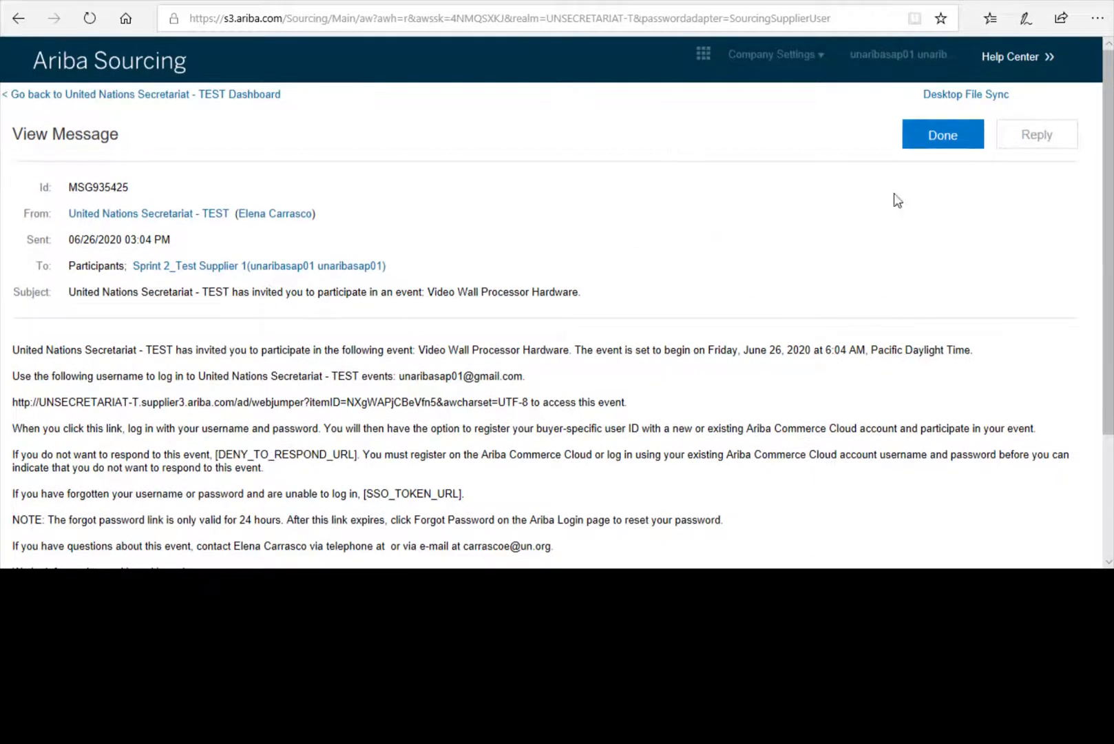
click(950, 136)
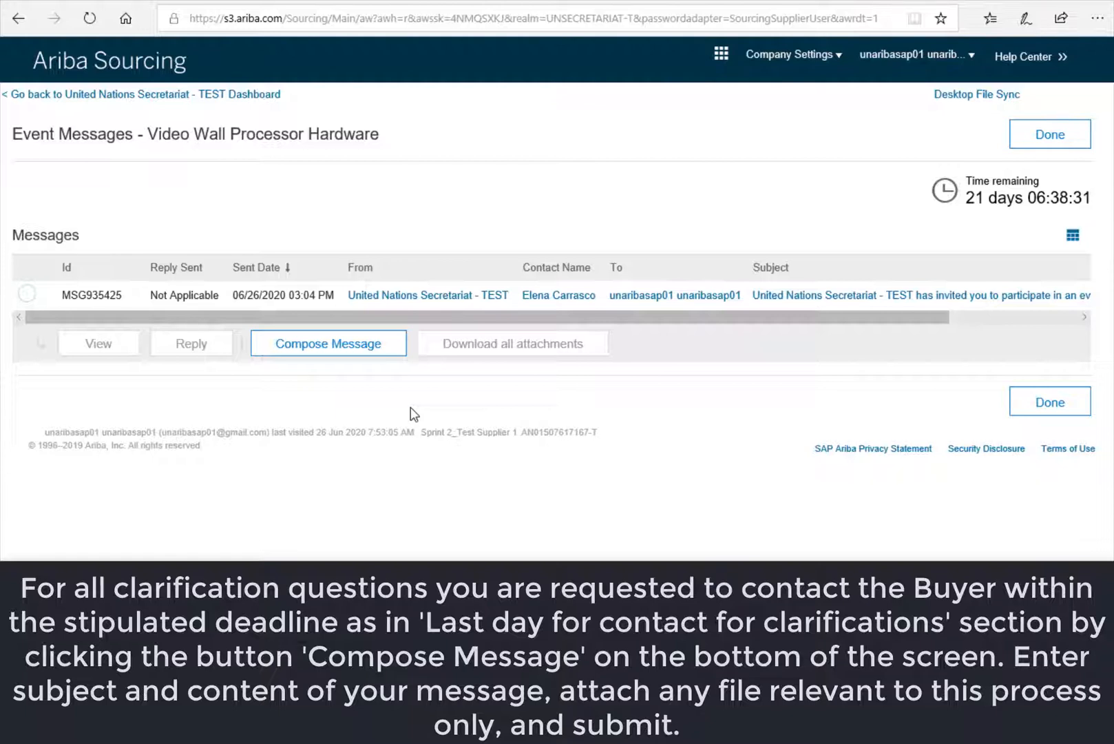
- Compose a new message to the Project Team and begin writing the clarification question
click(356, 355)
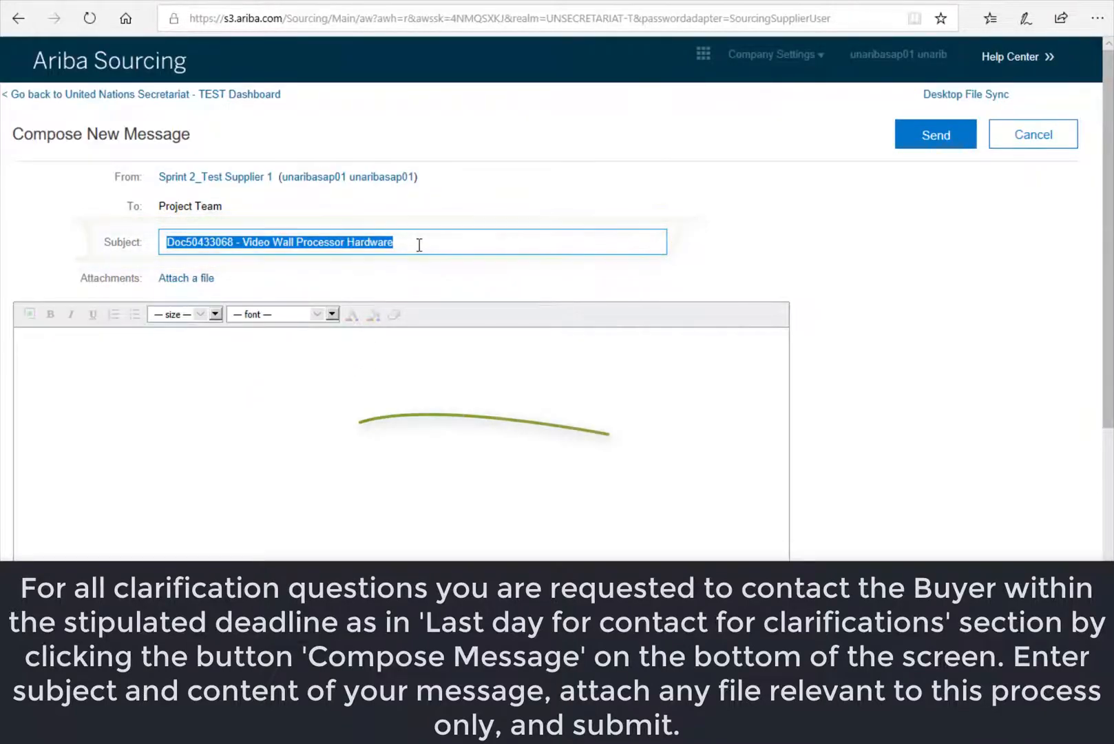
click(59, 346)
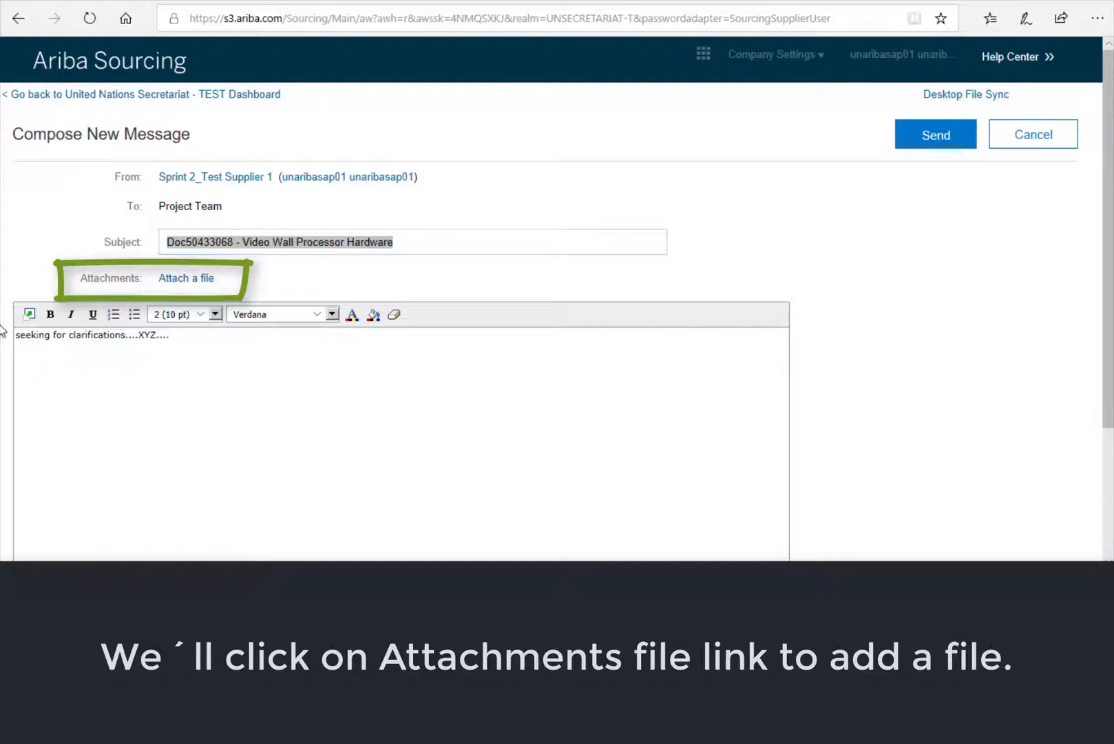
- Attach mock up.docx from the Desktop and send the clarification message
click(182, 282)
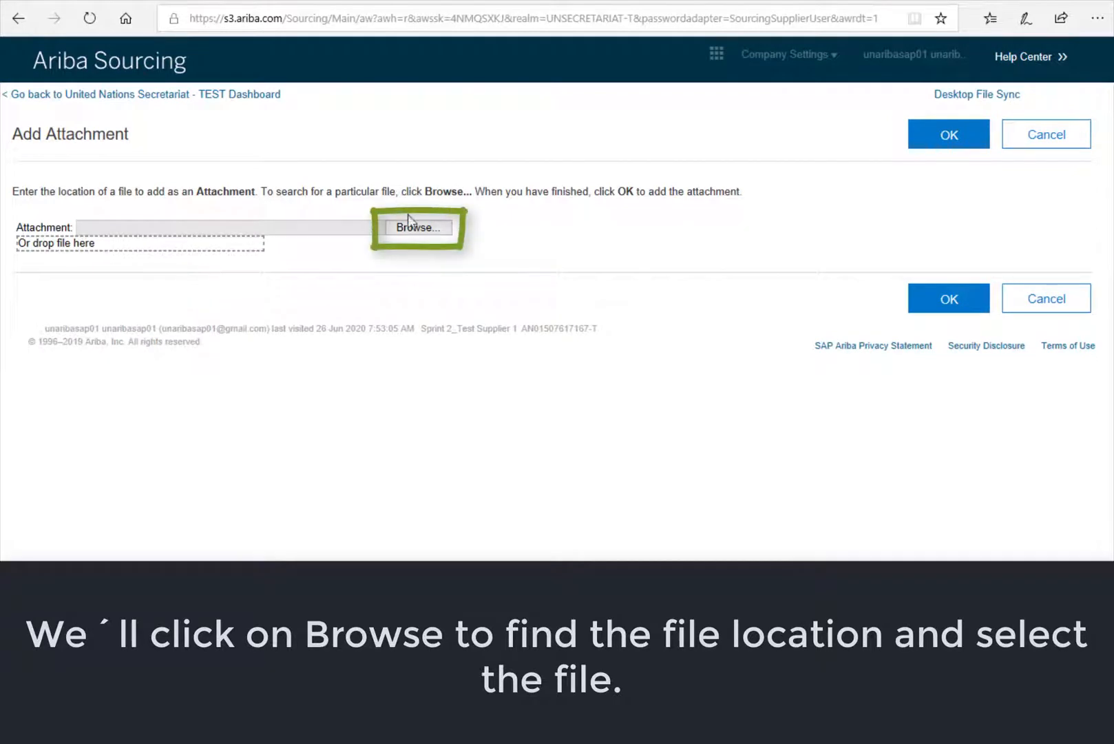
click(411, 228)
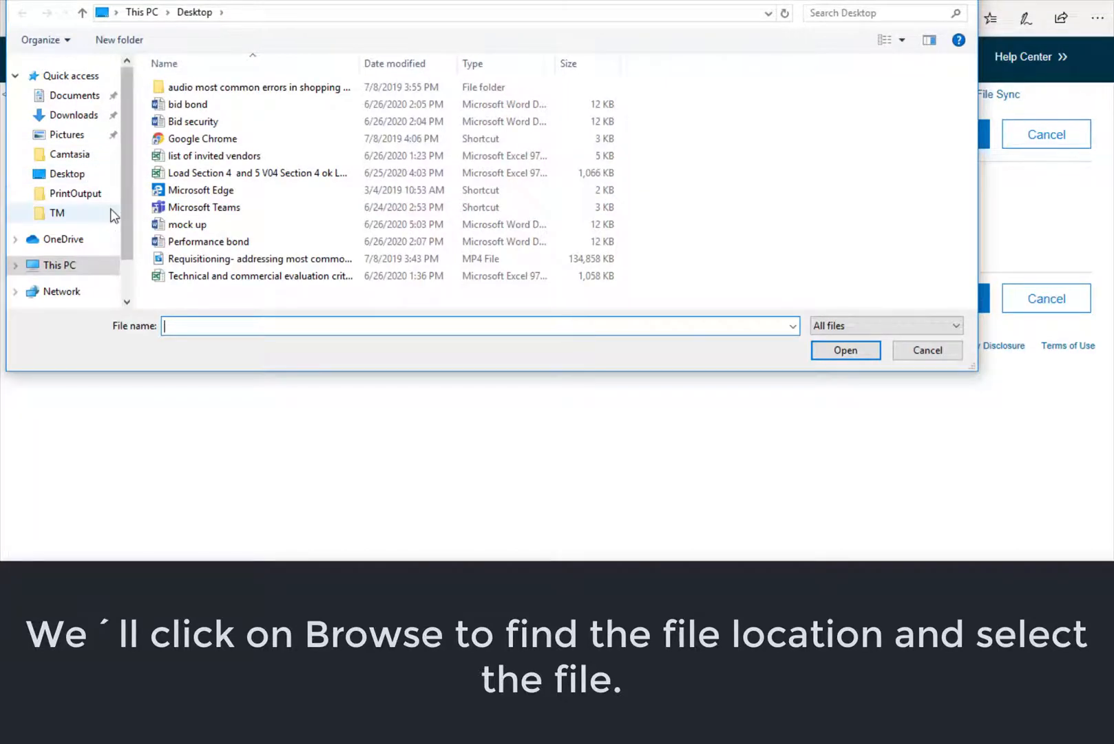
click(186, 227)
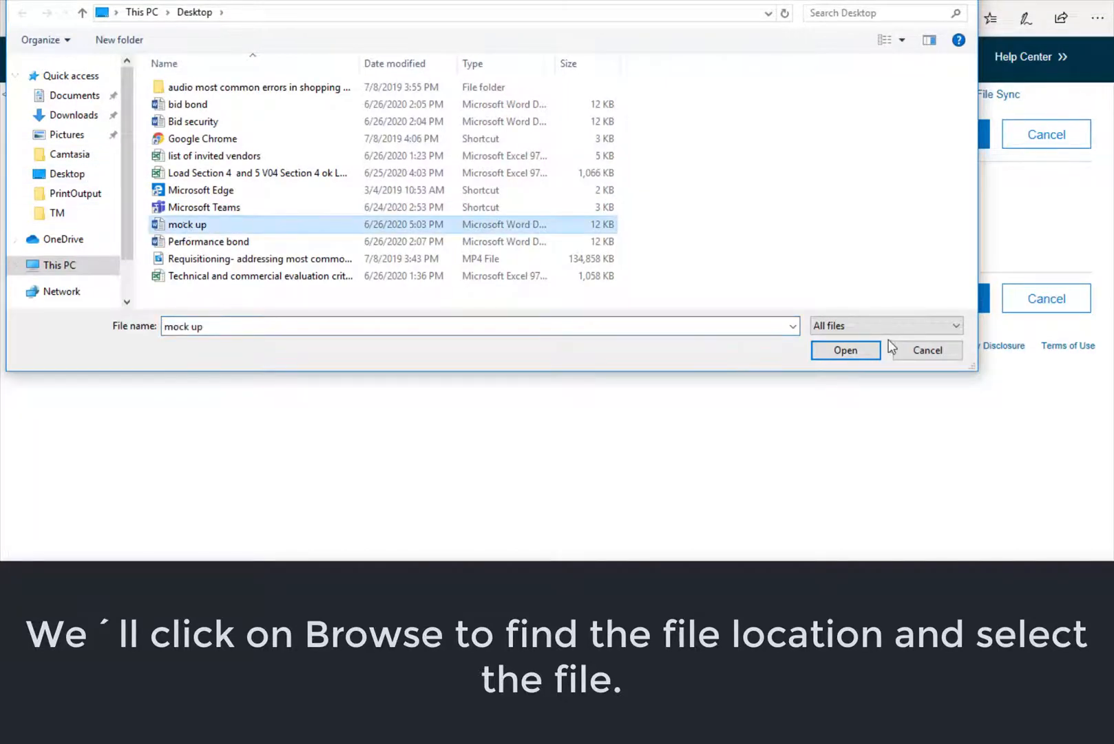
click(854, 350)
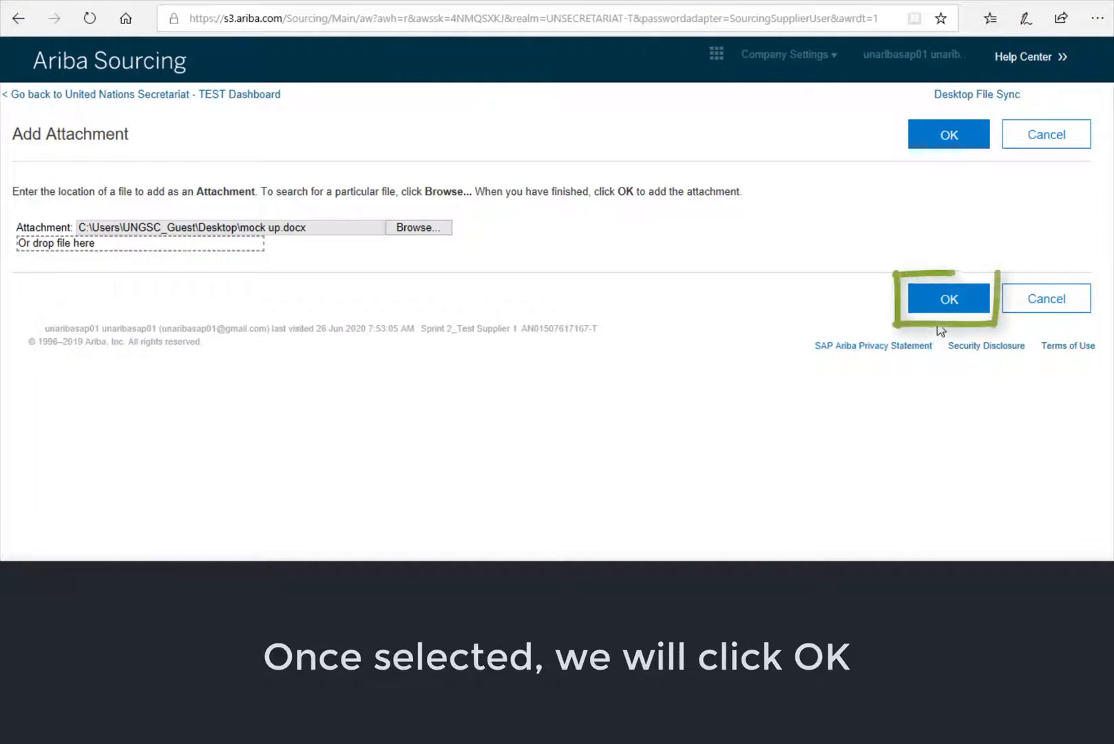
click(948, 299)
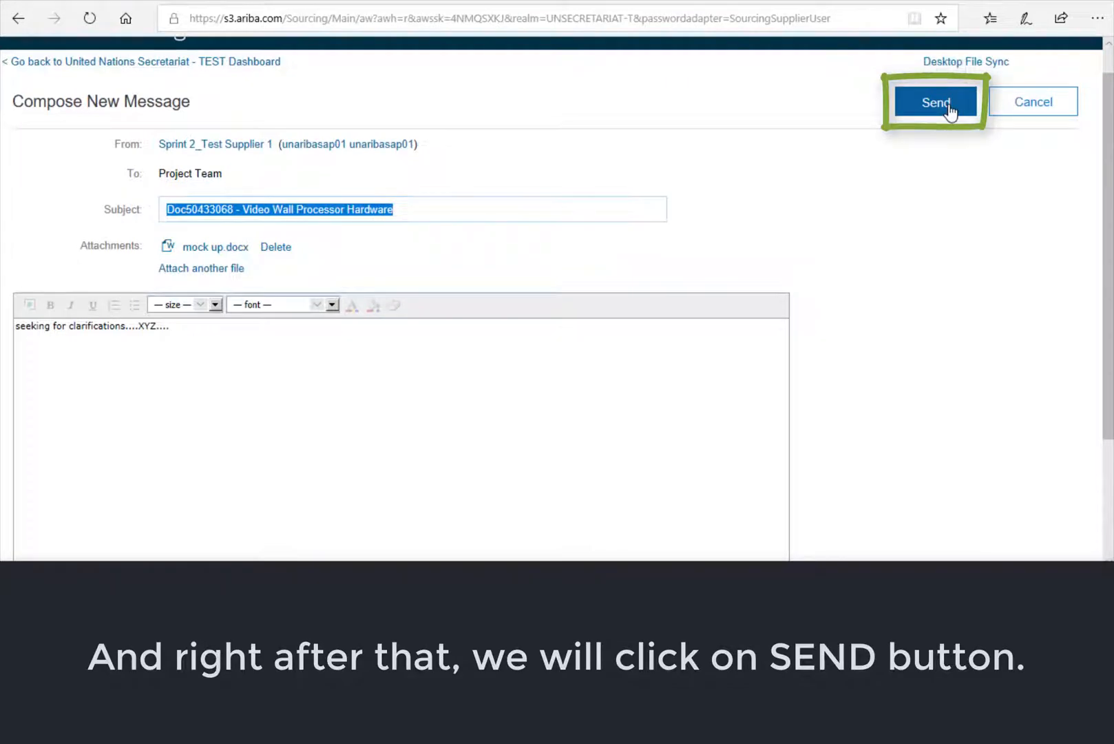
click(949, 109)
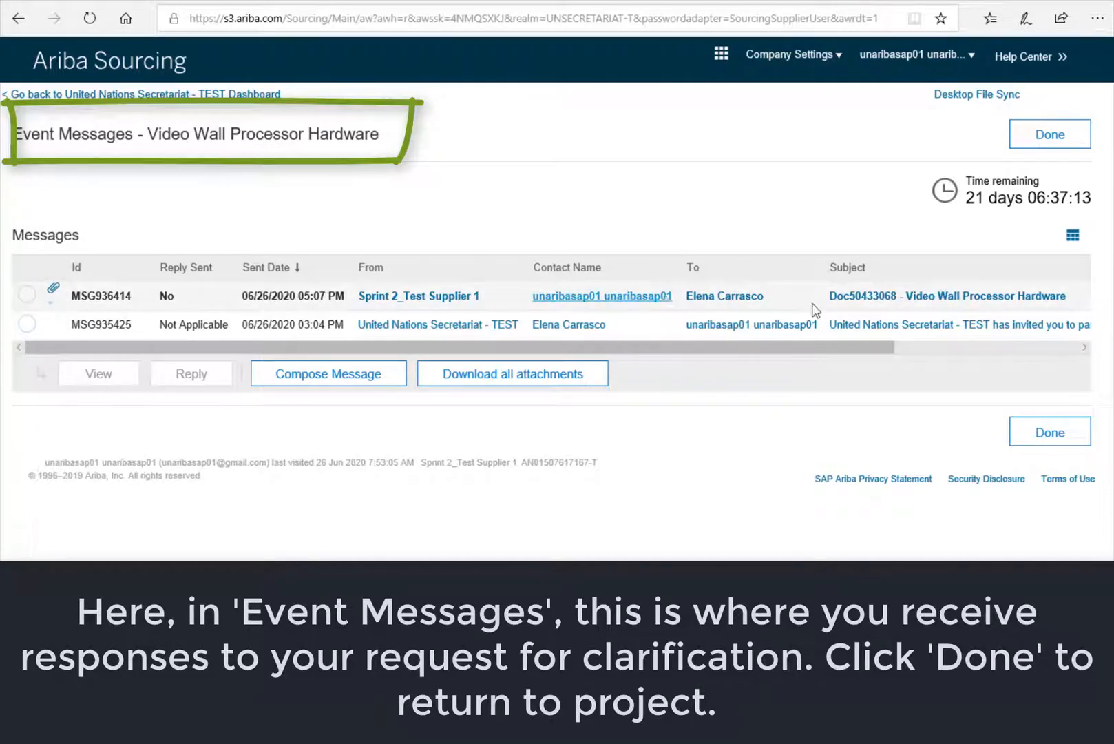
- Review the sent message with its attachment, then return to the United Nations Secretariat - TEST dashboard
click(865, 295)
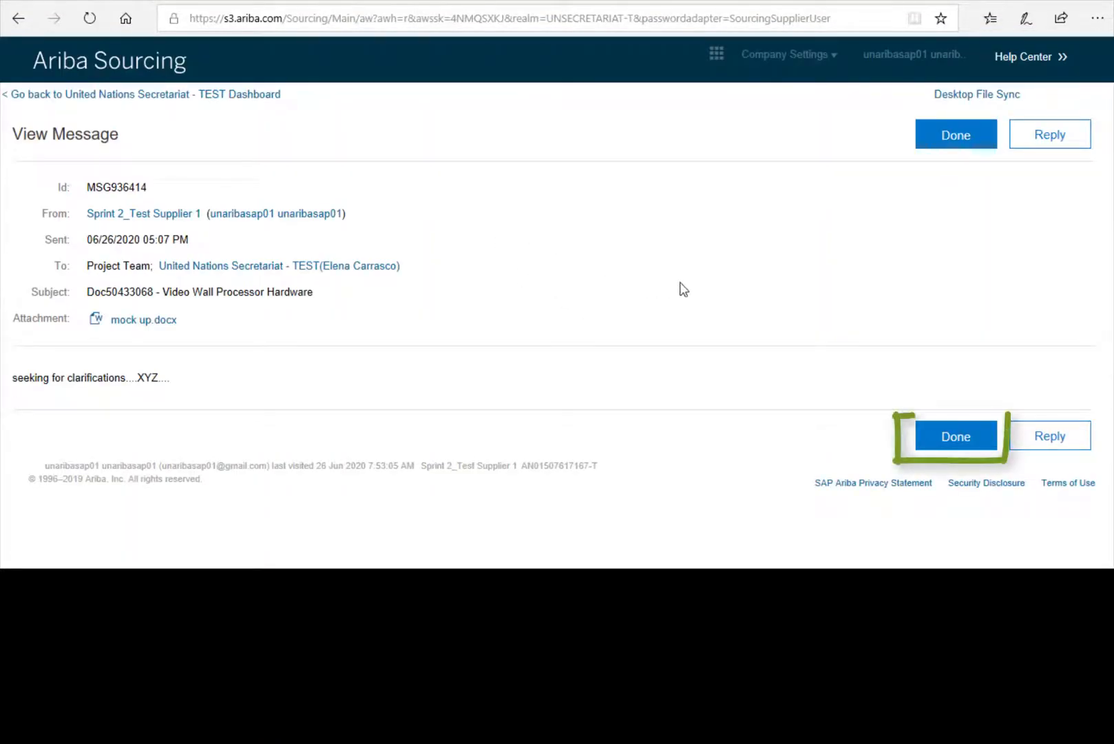
click(954, 439)
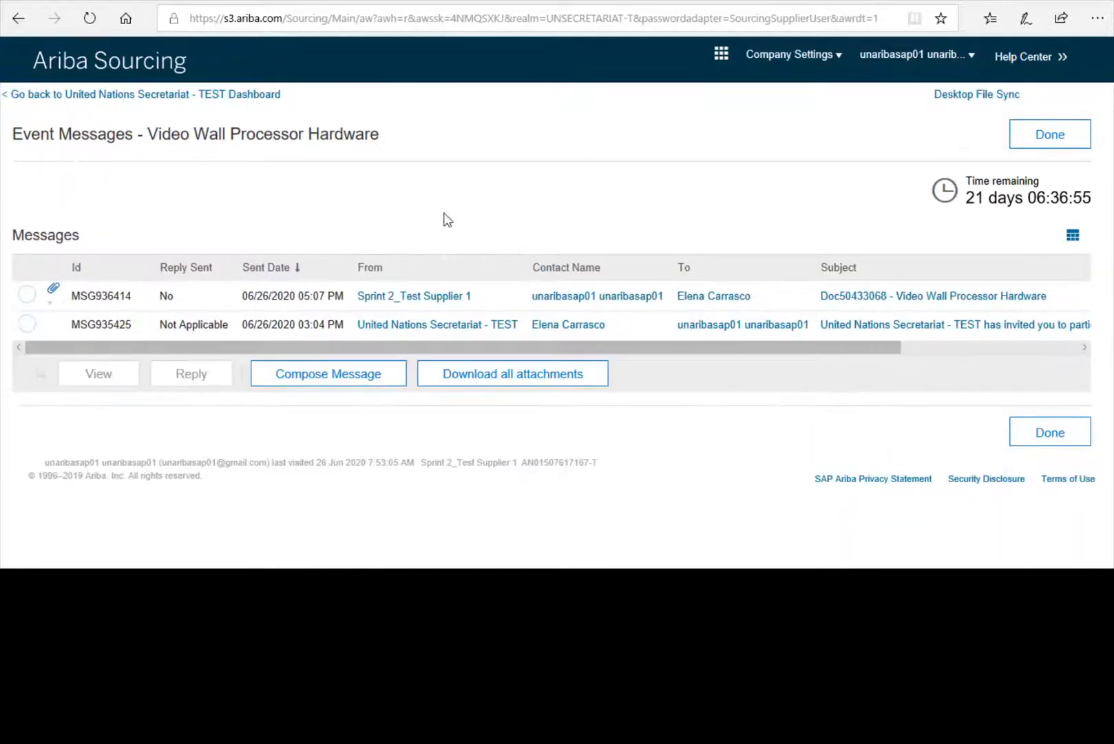
click(154, 97)
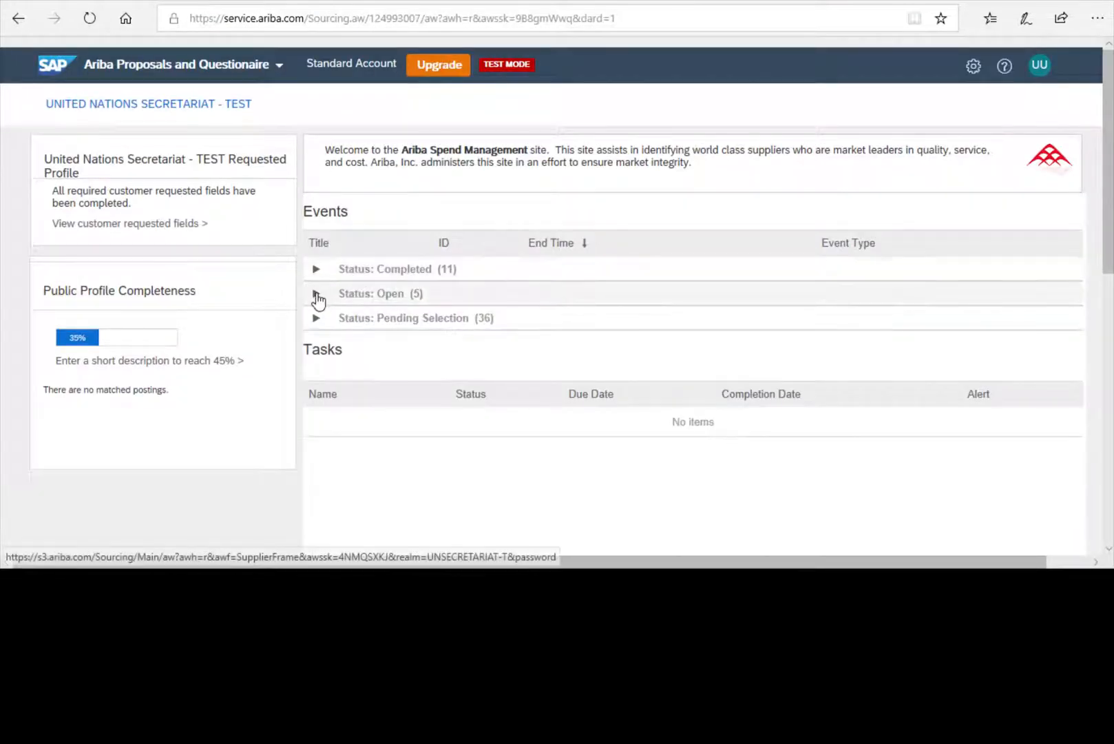
- Expand the open events list and reopen the Video Wall Processor Hardware event
click(317, 296)
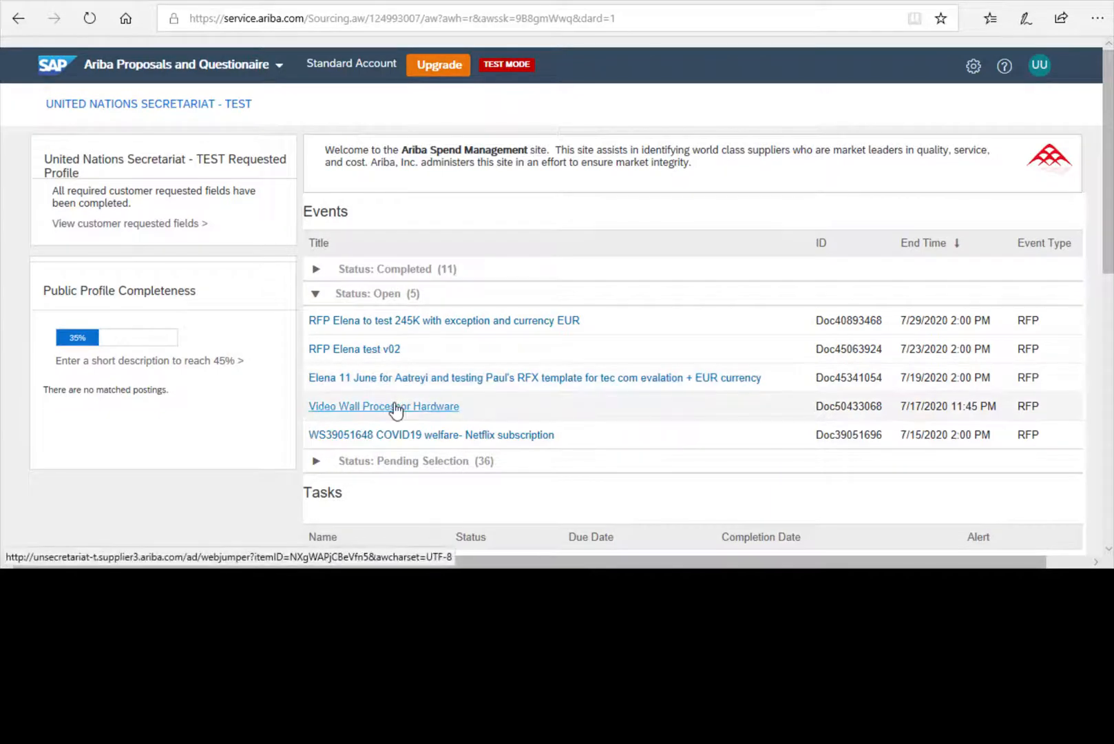
click(395, 407)
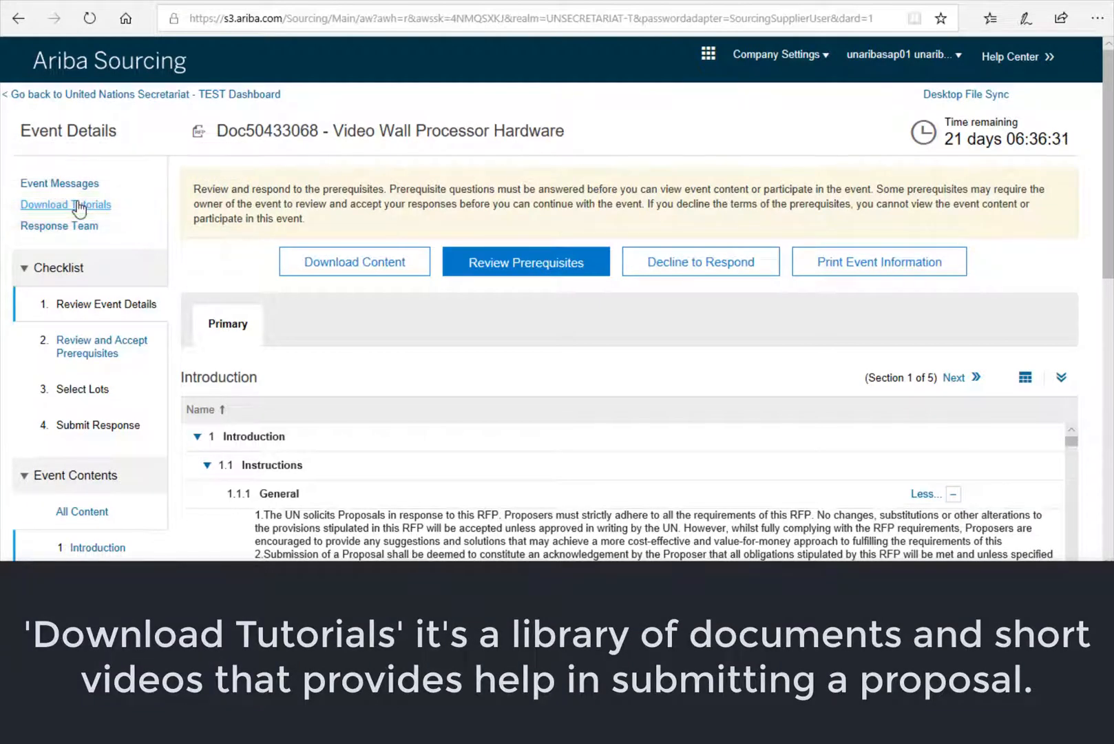
click(80, 205)
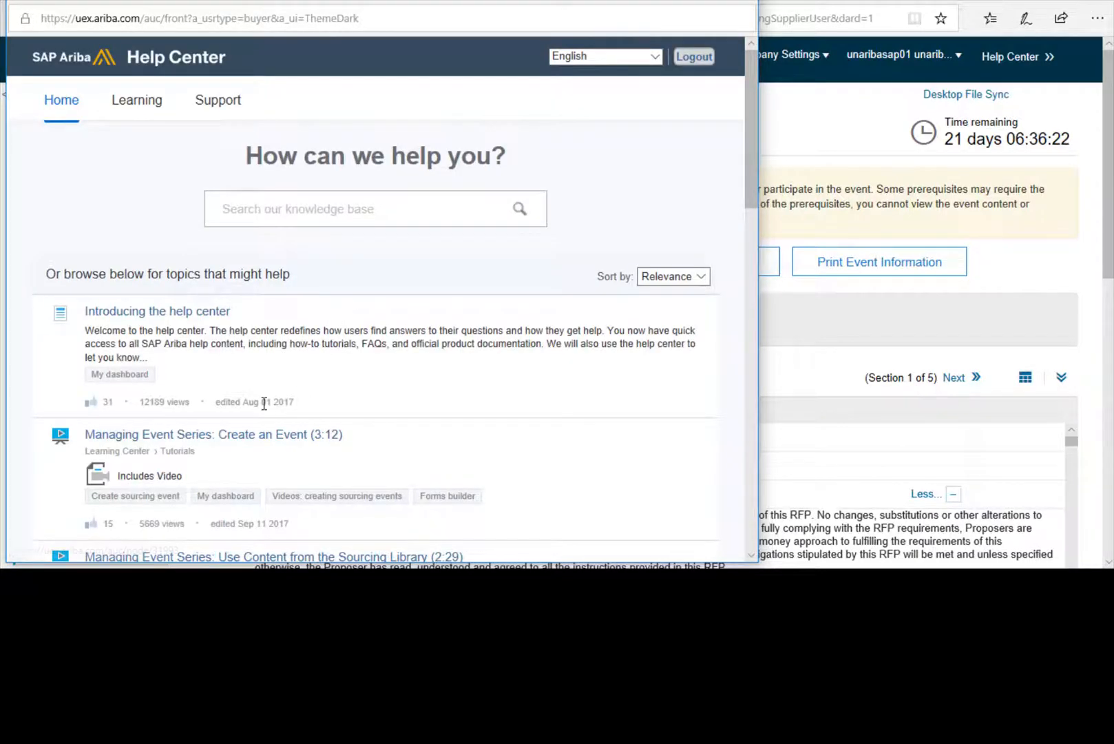
scroll(265, 400, down, 4)
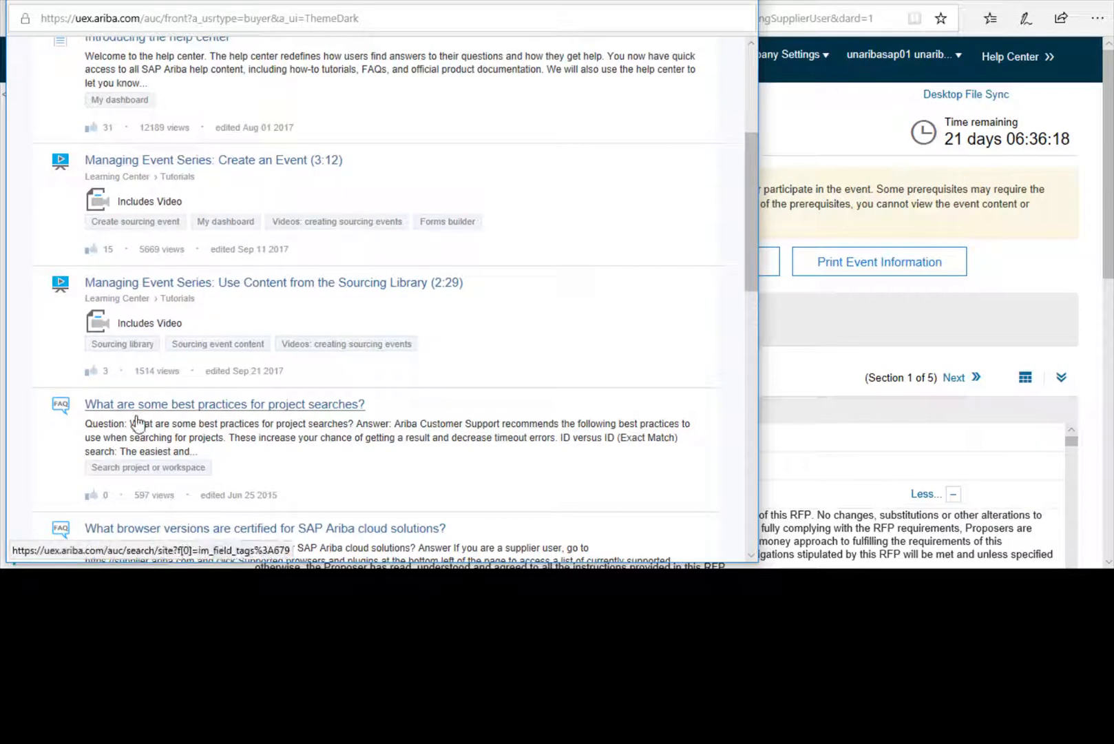
scroll(147, 412, down, 3)
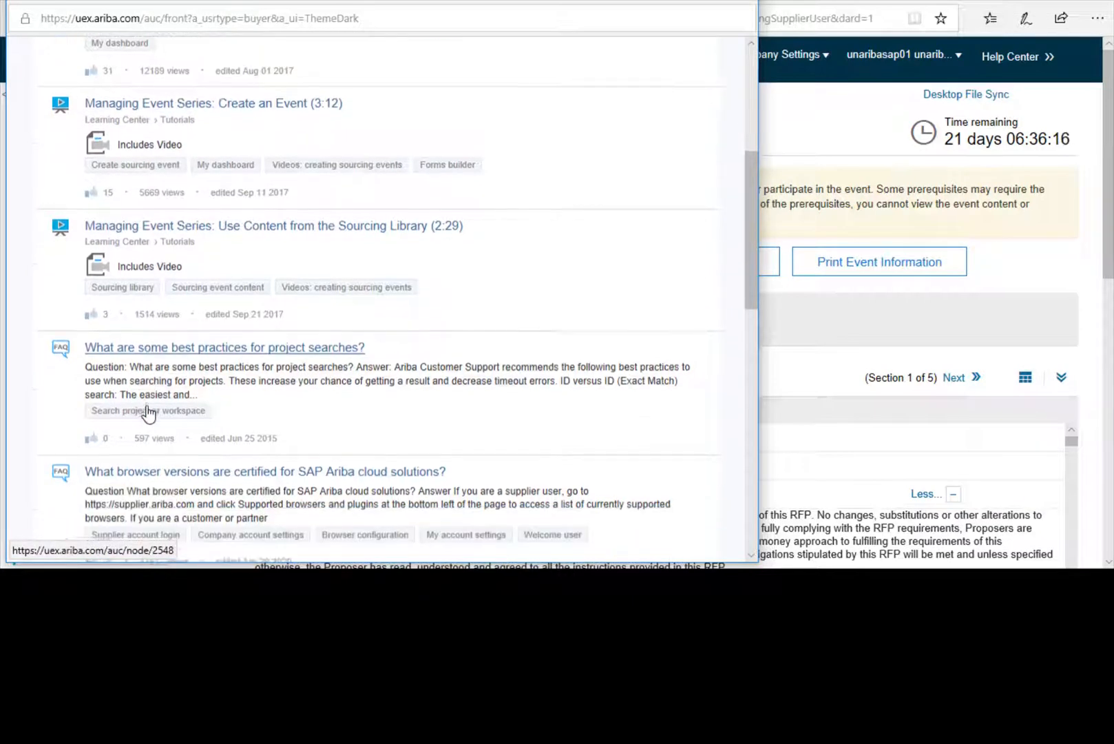
scroll(147, 411, up, 6)
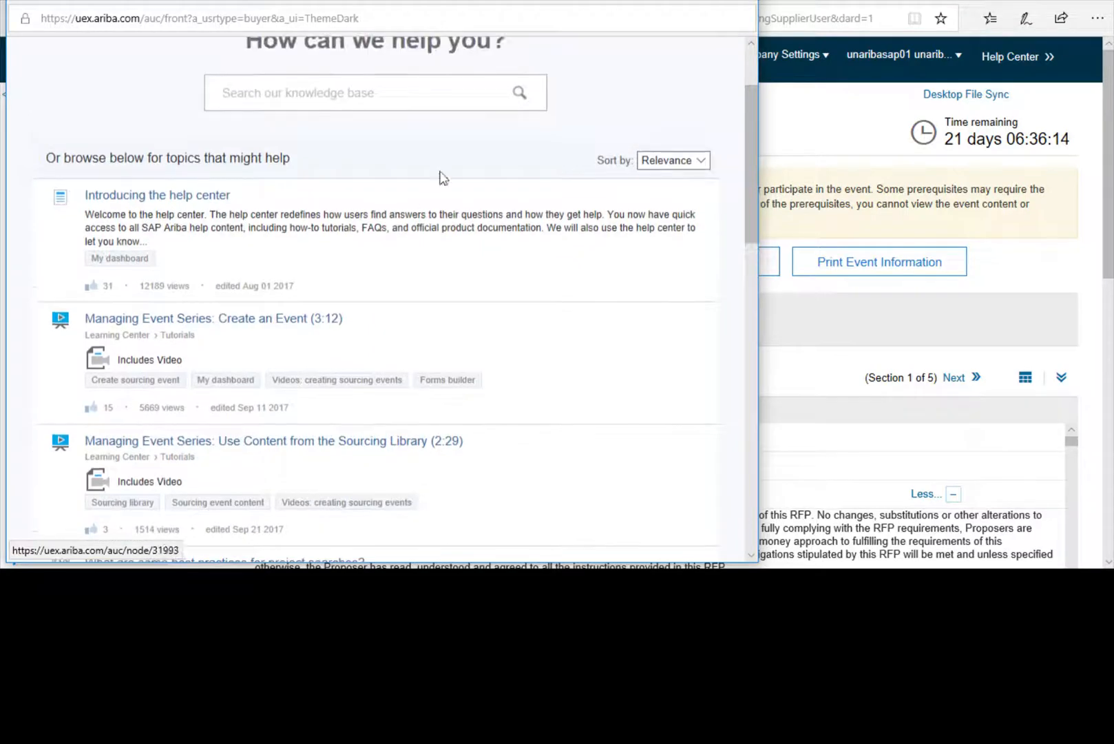
key(alt+F4)
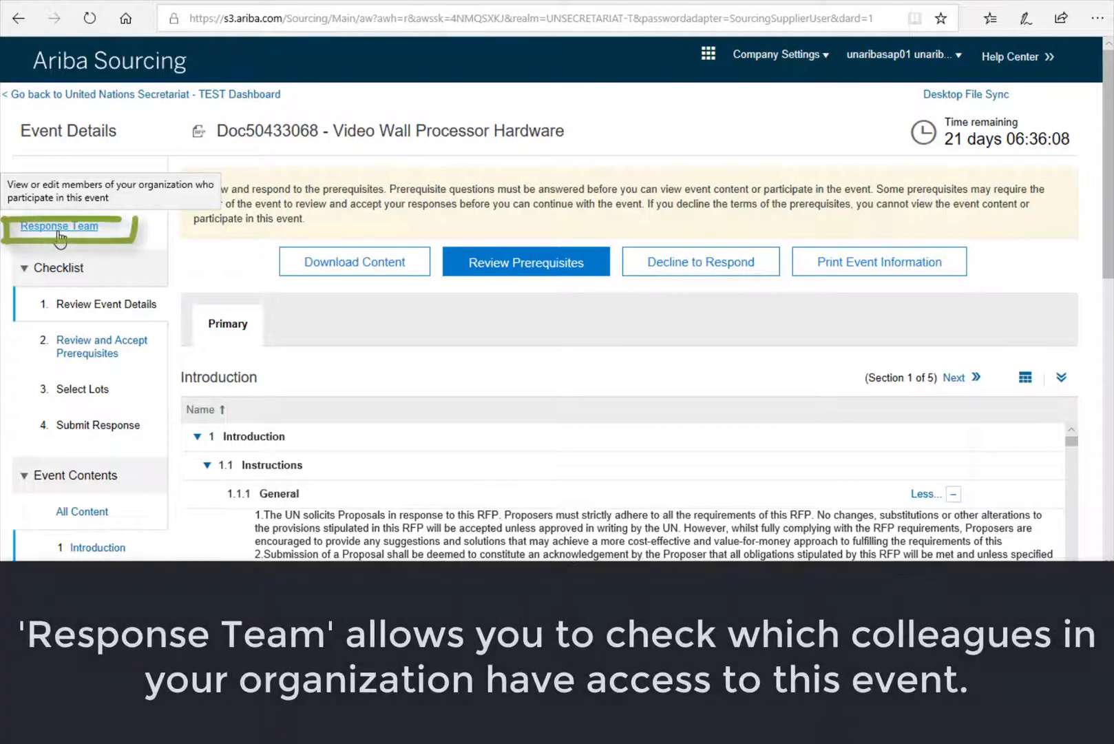
click(59, 227)
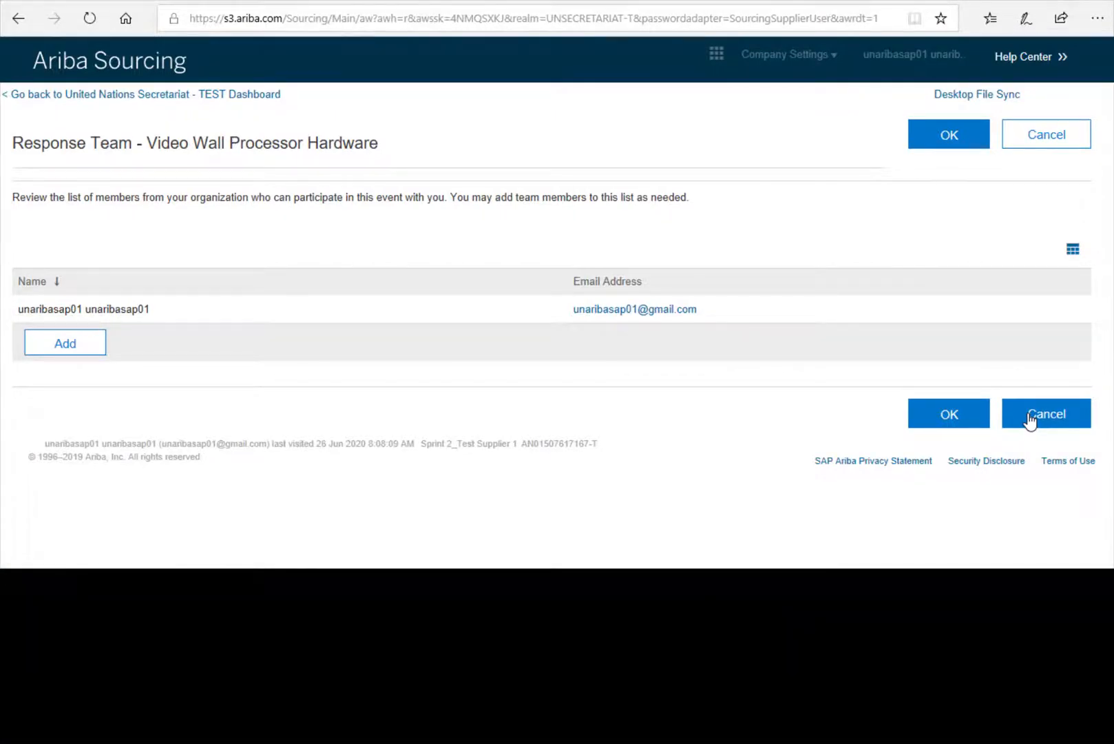
click(1031, 419)
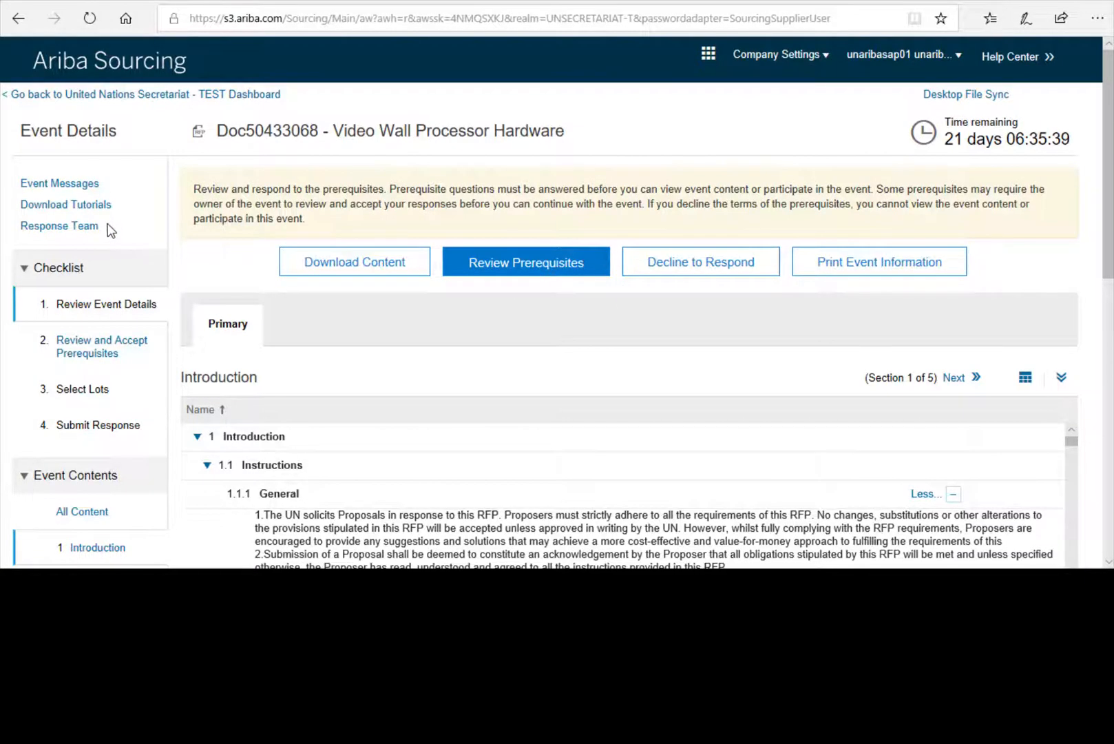
scroll(107, 233, down, 4)
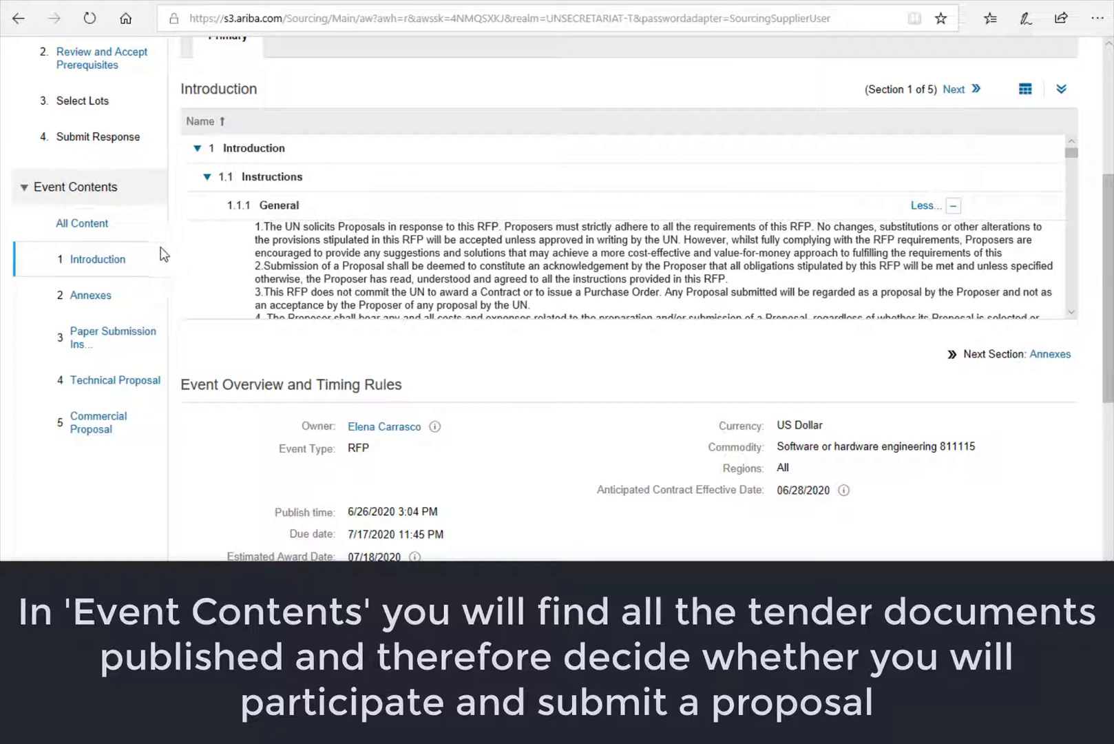
- View All Content, then read through the Introduction section
click(83, 223)
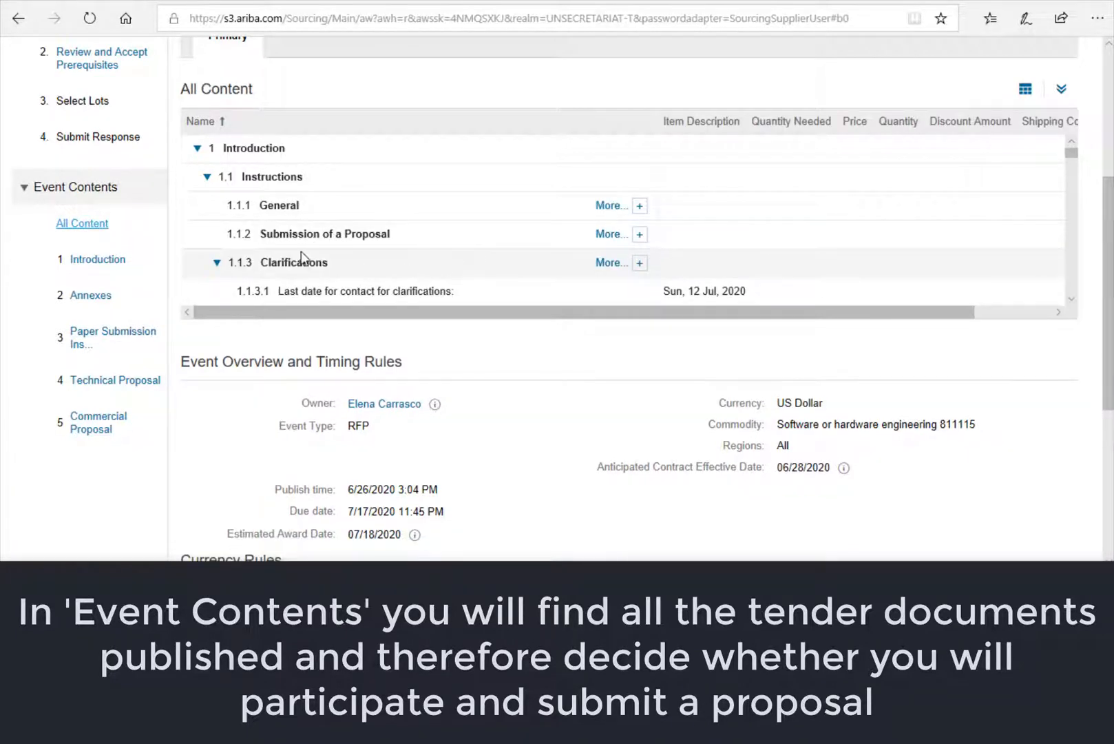
click(87, 261)
scroll(406, 270, down, 2)
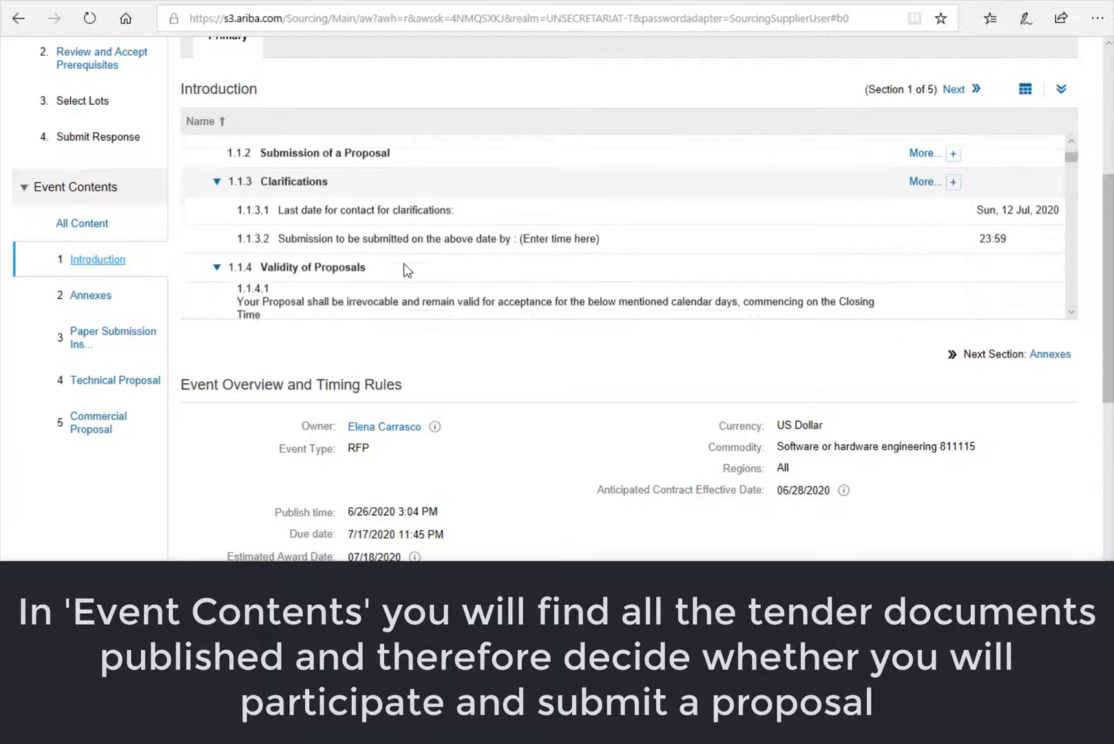
scroll(406, 270, down, 5)
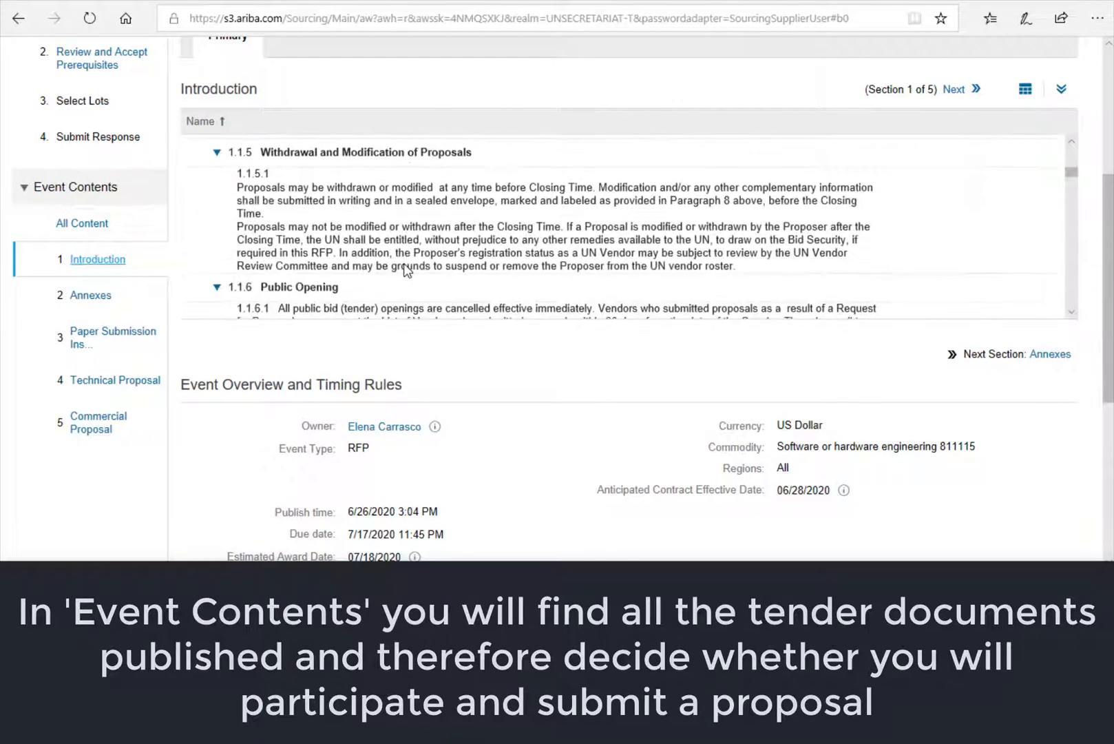
scroll(407, 270, down, 4)
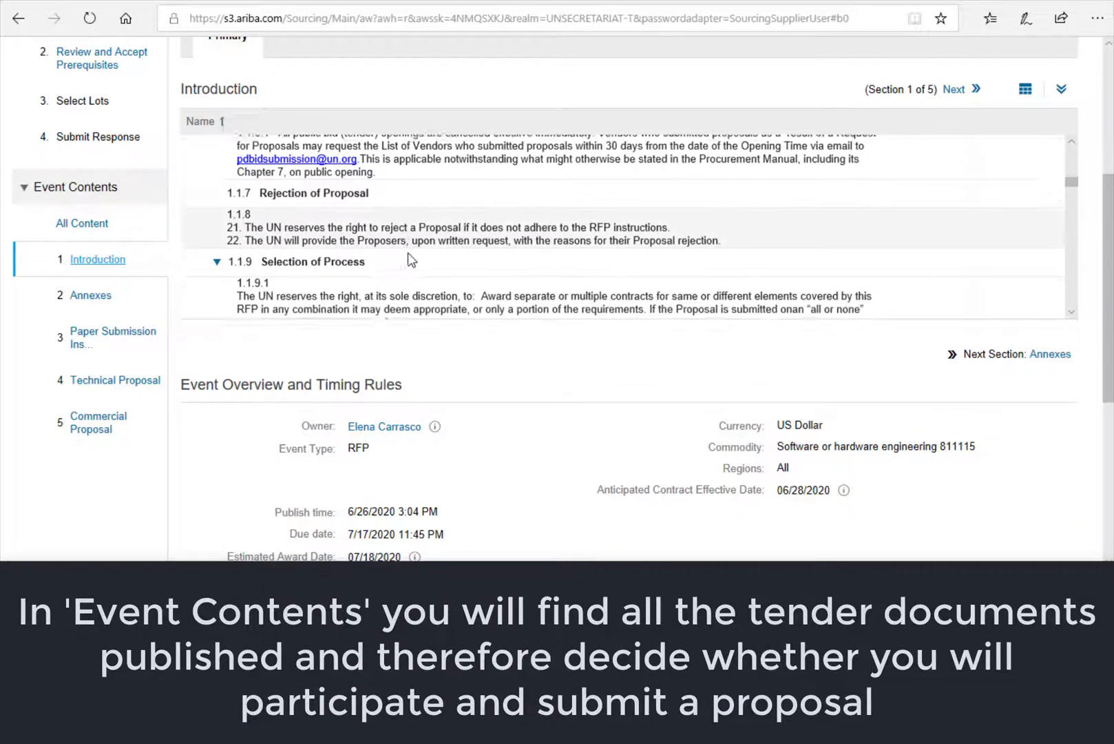
- Review the Annexes and Technical Proposal, down to Currency Rules and Exchange Rates
click(97, 298)
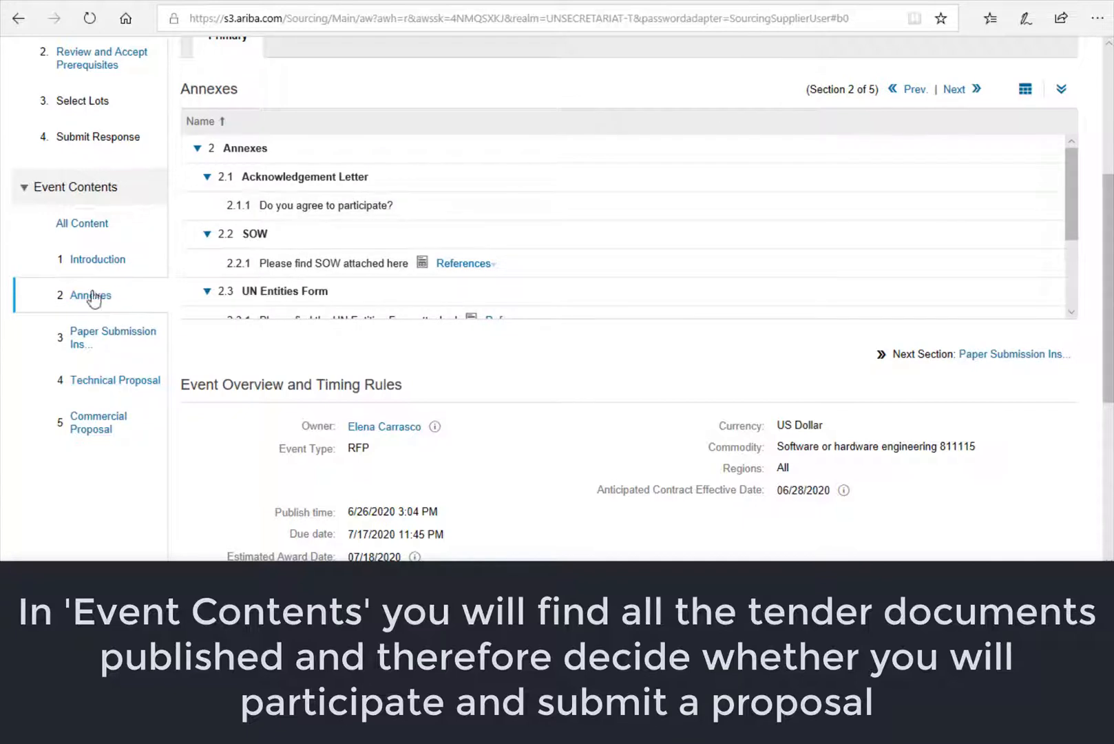
click(101, 383)
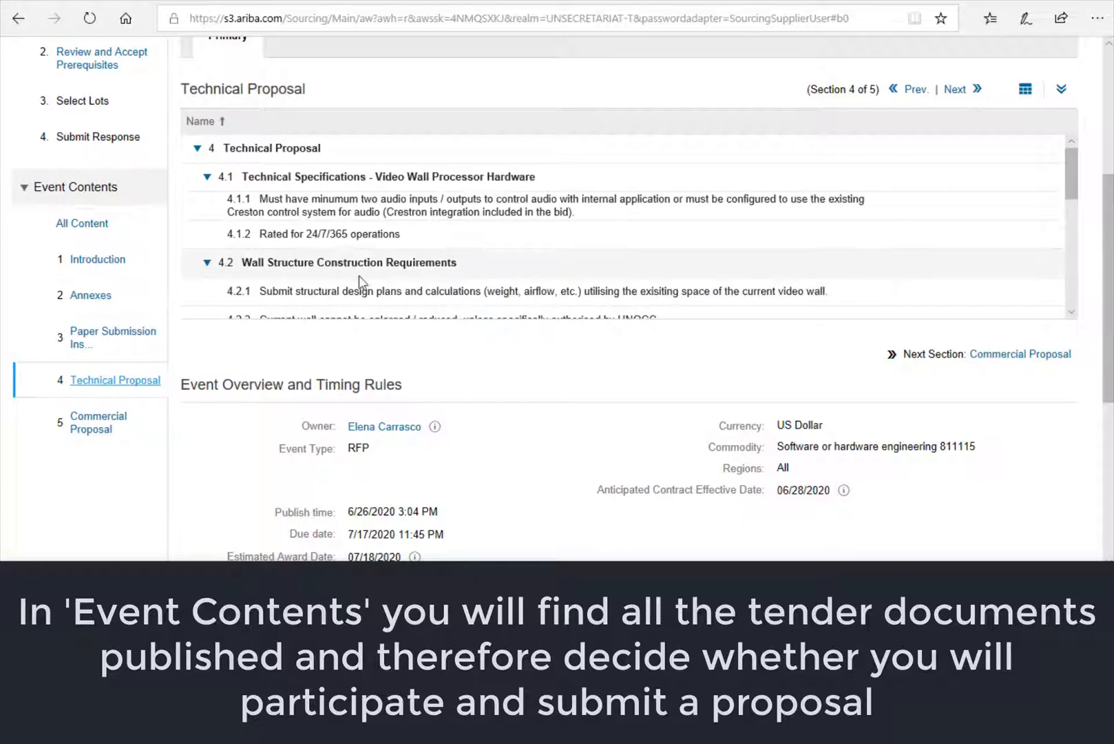
scroll(372, 275, up, 3)
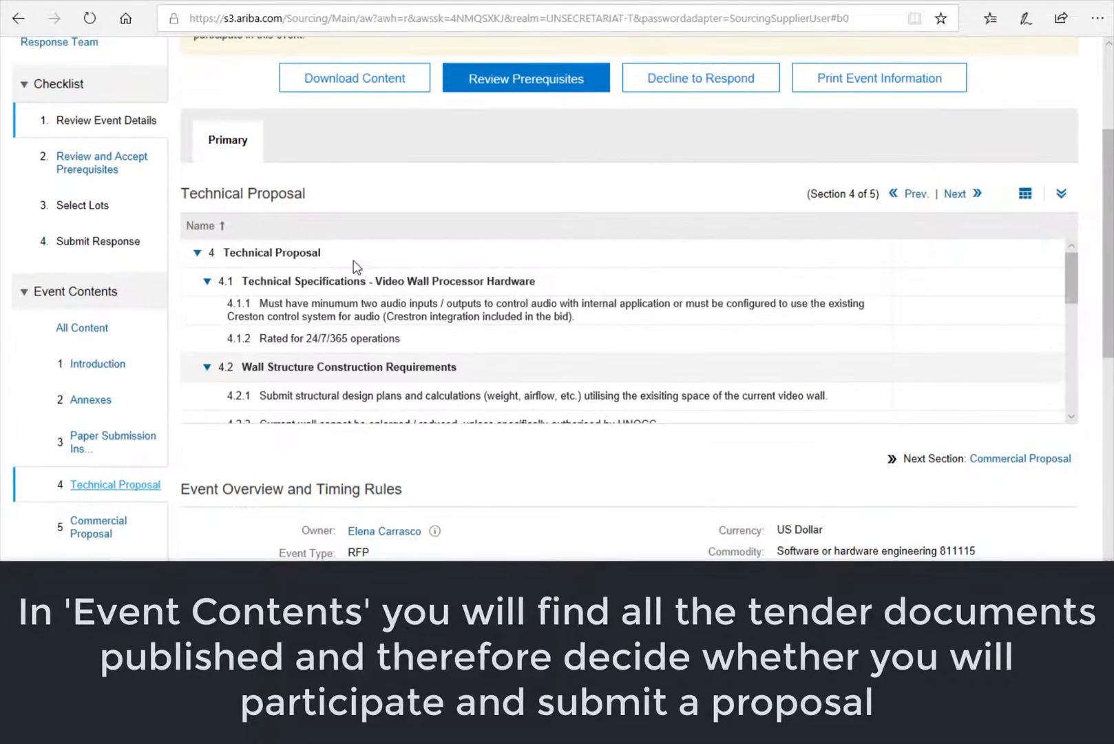
scroll(355, 269, down, 3)
scroll(155, 525, down, 4)
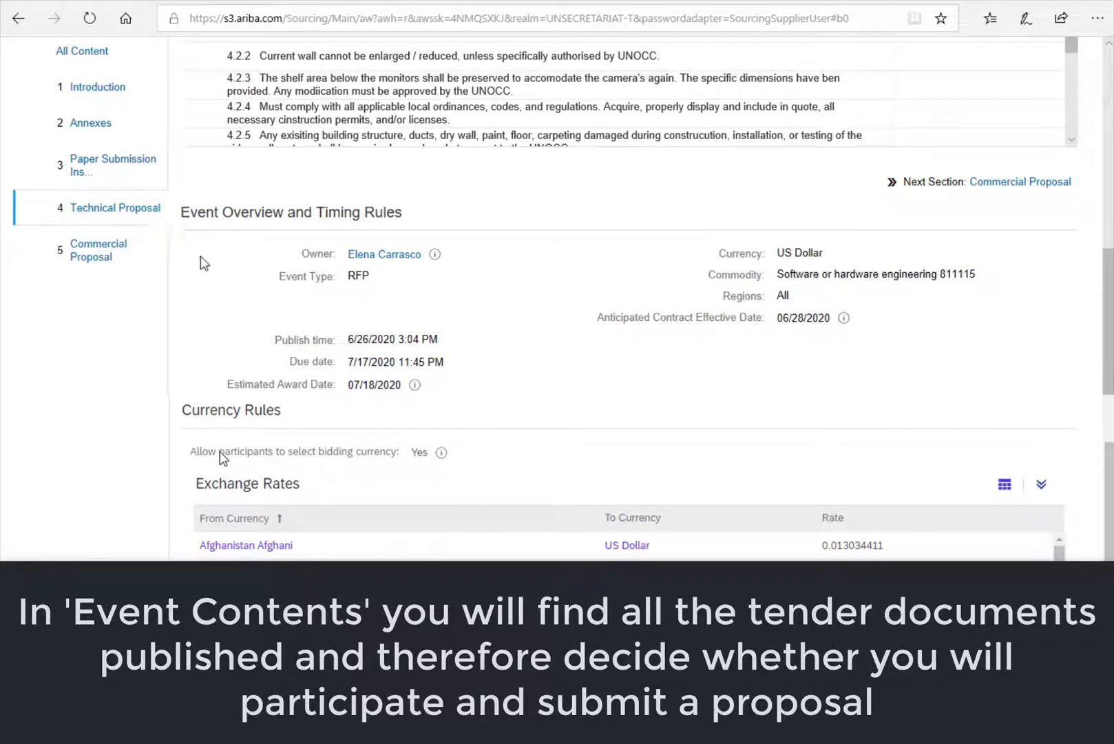
scroll(318, 358, down, 1)
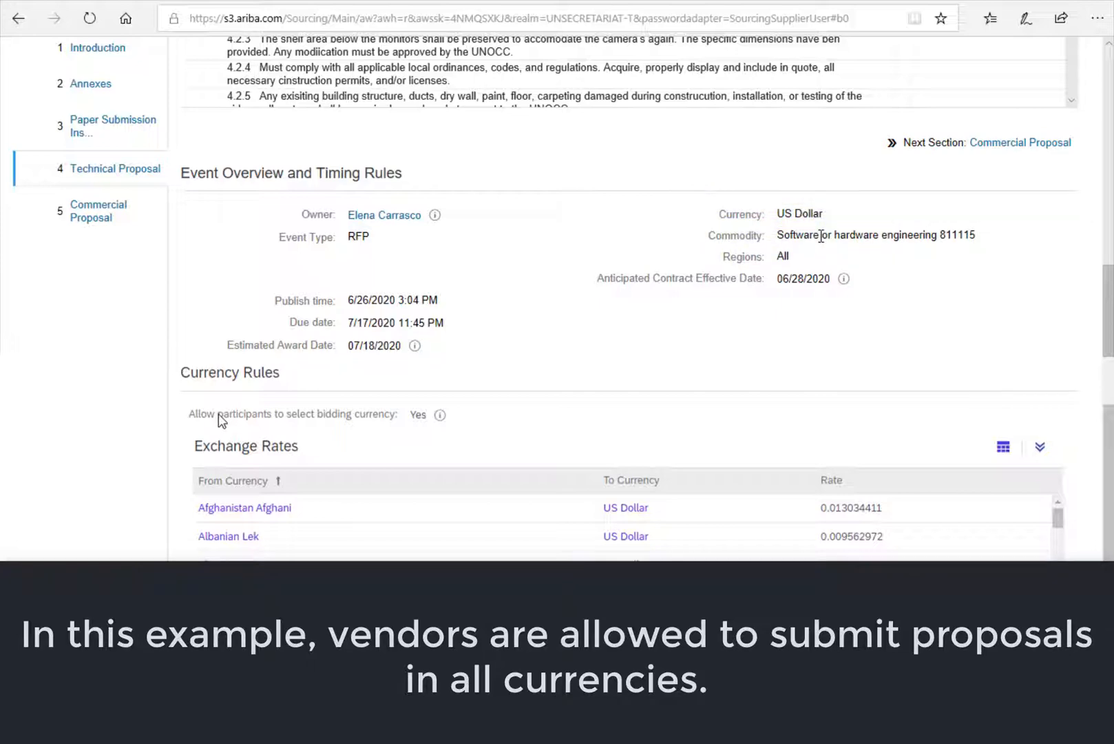
scroll(220, 421, down, 2)
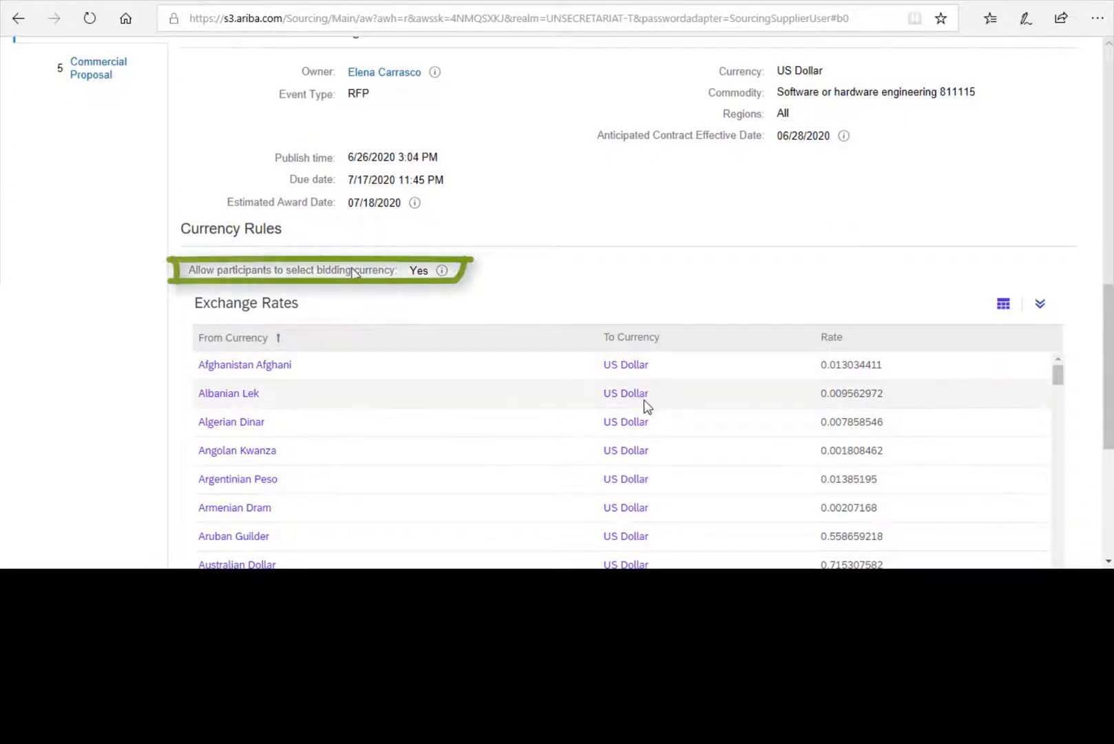
scroll(654, 451, down, 2)
scroll(655, 451, down, 8)
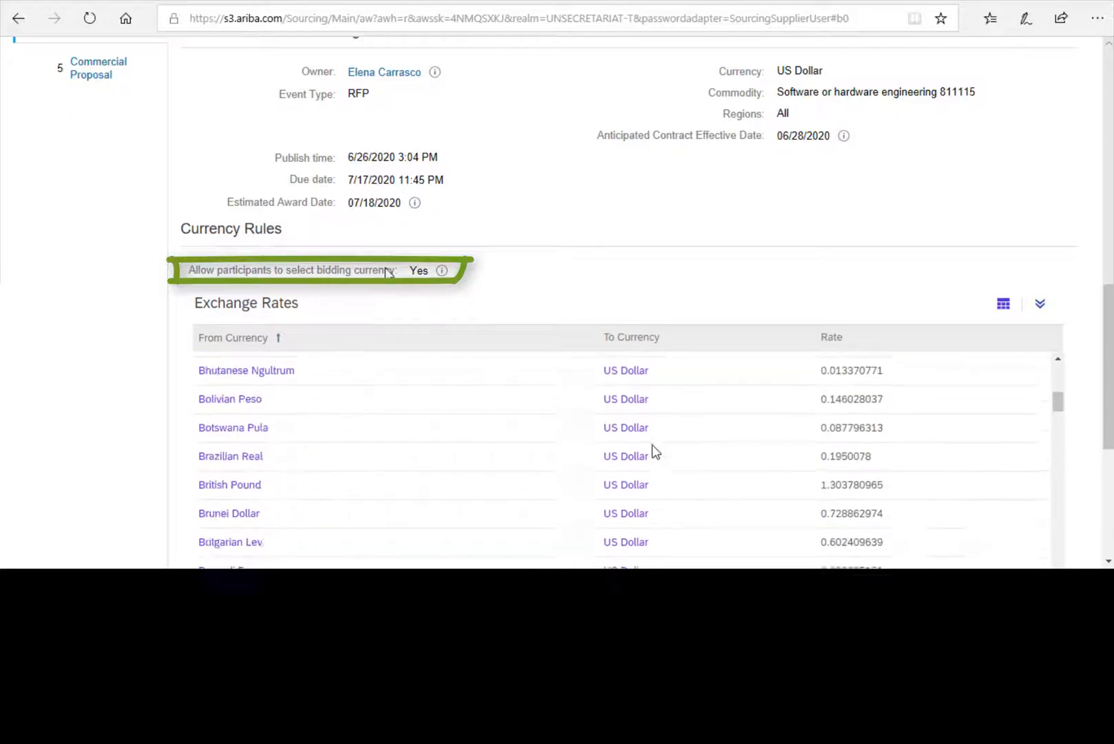
scroll(653, 451, down, 3)
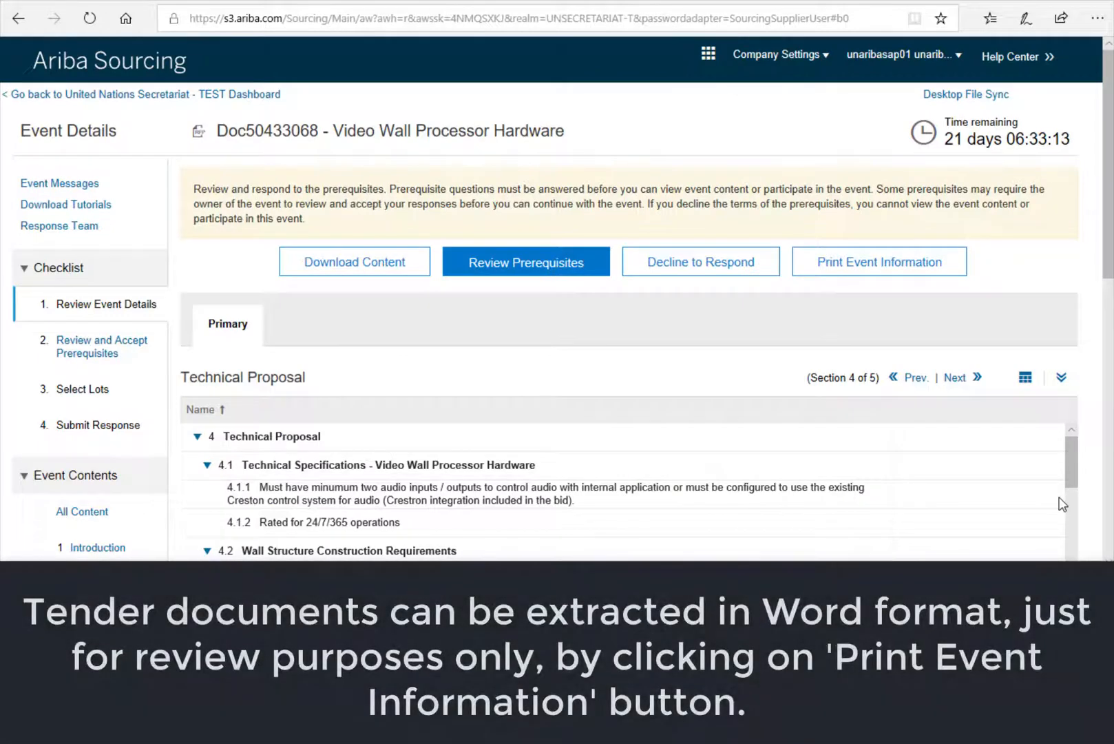
- Export the event information to Video Wall Processor Hardware.doc and open it in Word
click(900, 266)
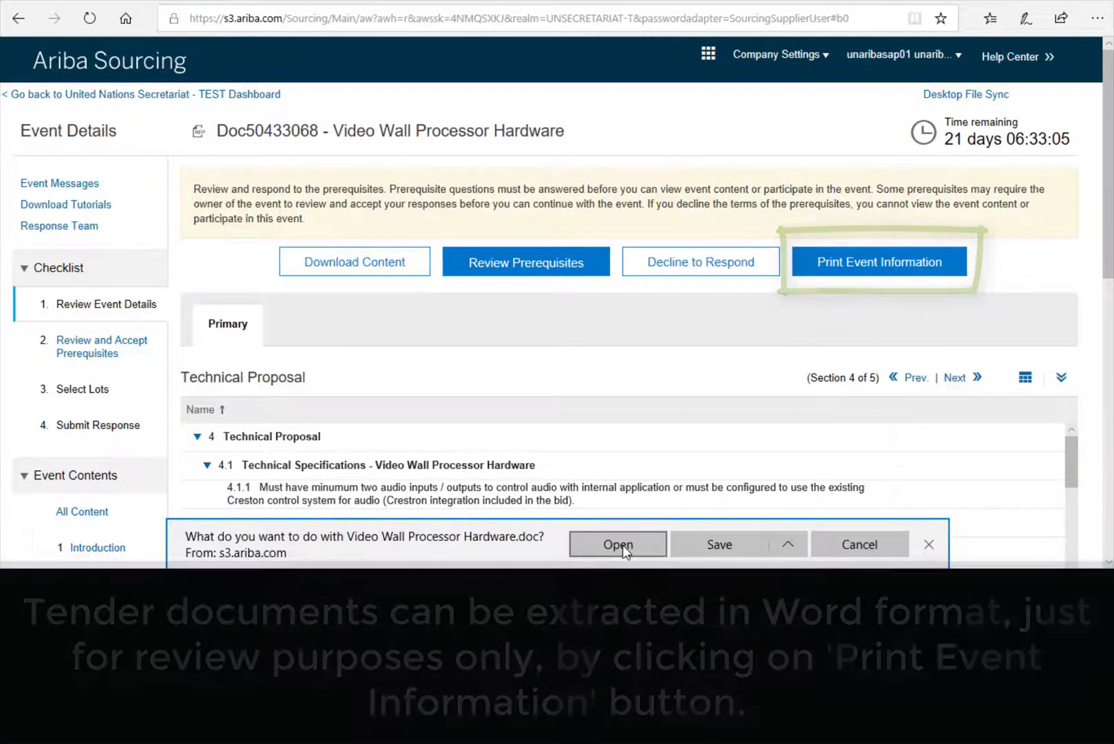
click(623, 544)
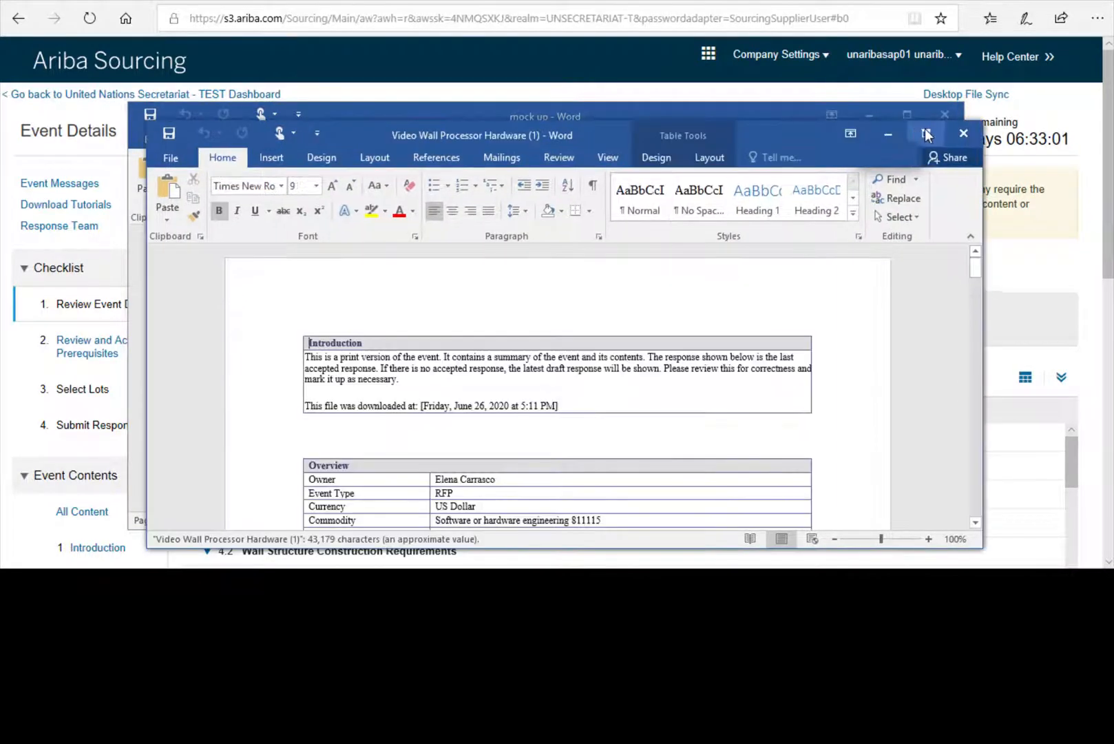
- Maximize the Word print version and read from the overview to the proposal submission rules
drag(789, 132, 748, 1)
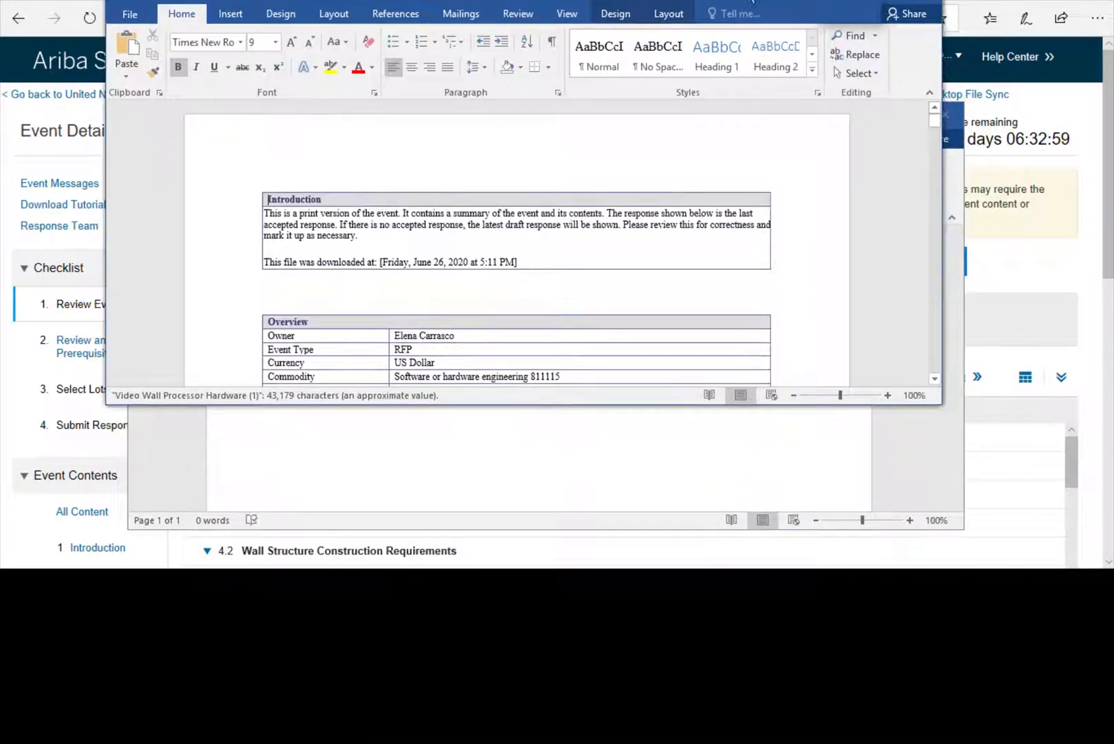
drag(886, 1, 886, 2)
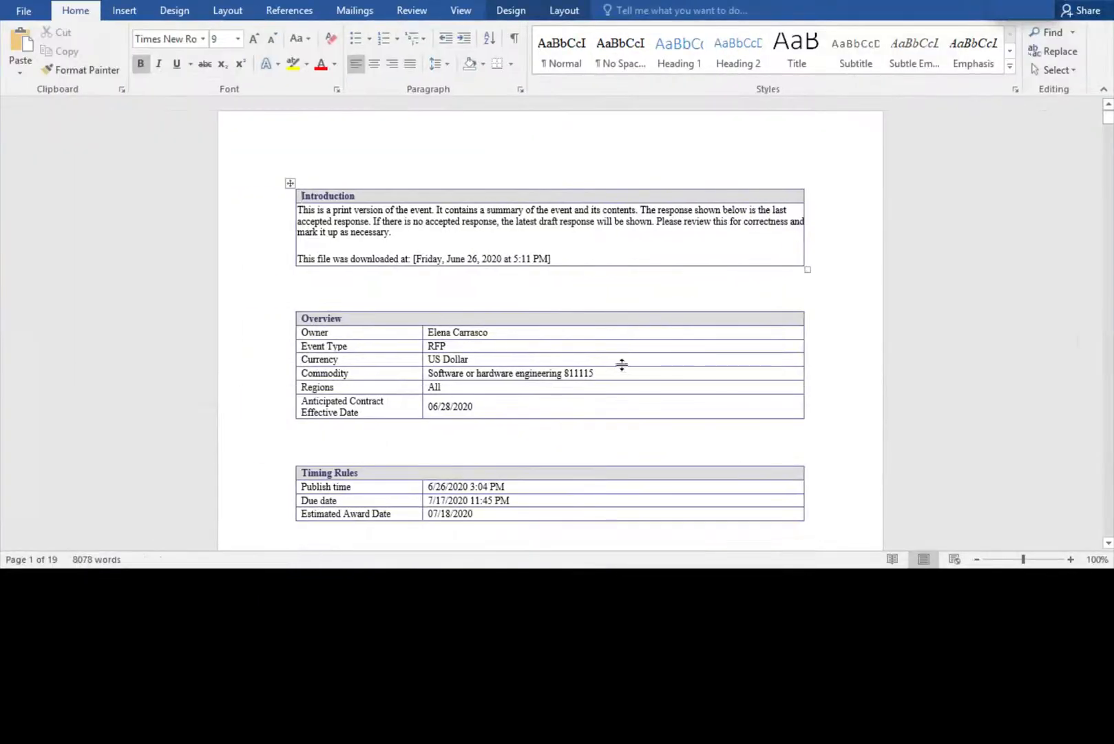
scroll(622, 363, down, 3)
scroll(622, 364, down, 20)
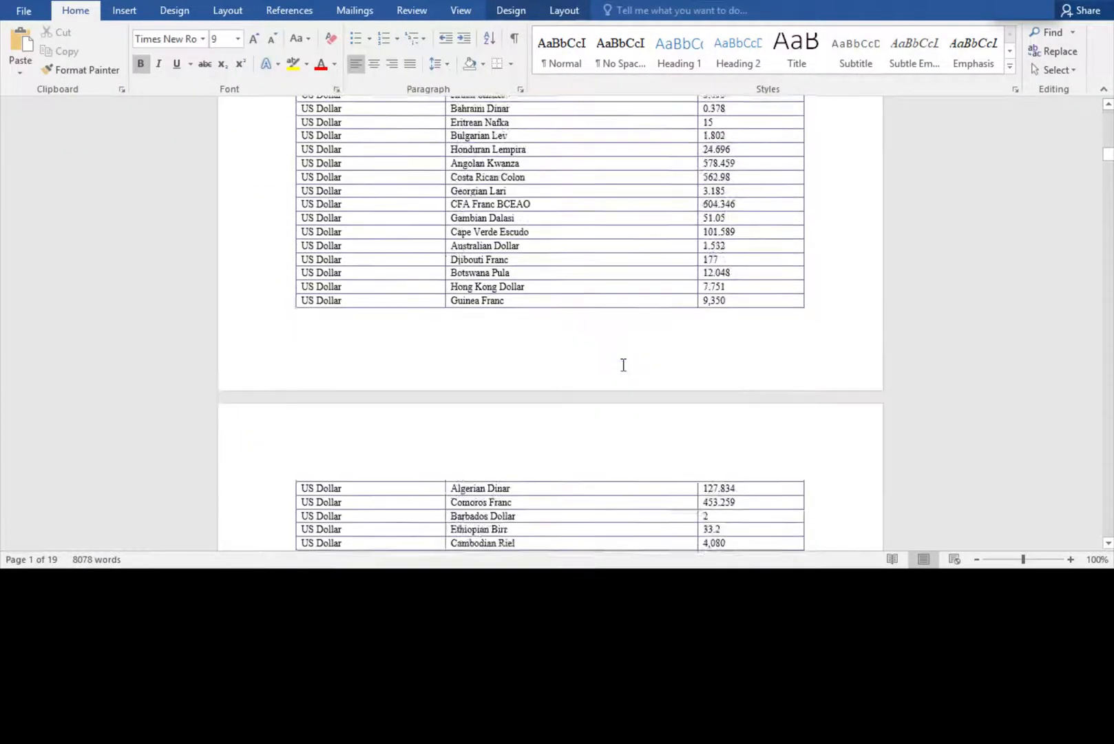
scroll(623, 364, down, 20)
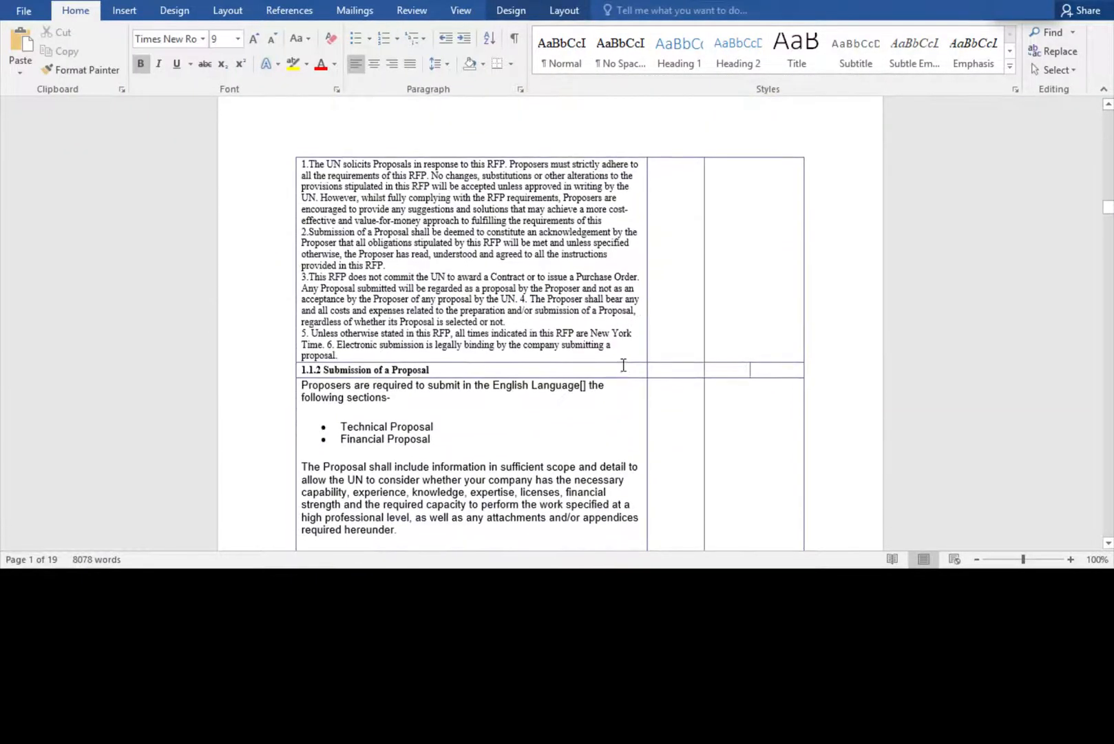
scroll(621, 364, down, 10)
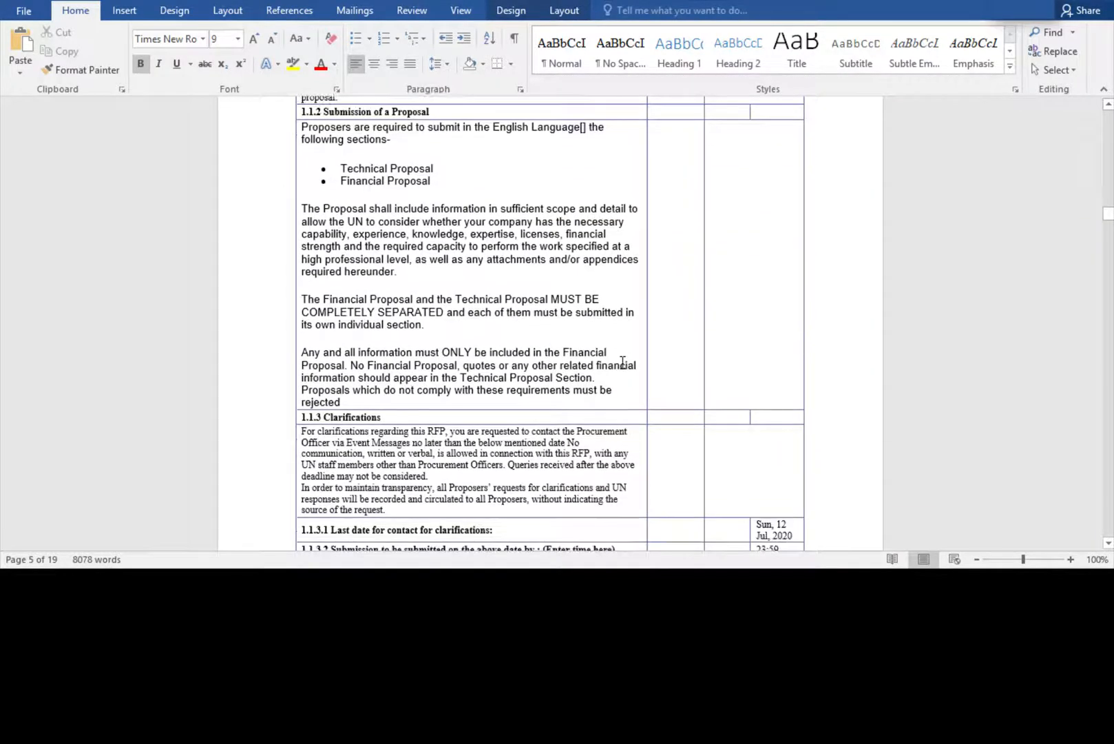
scroll(622, 364, down, 2)
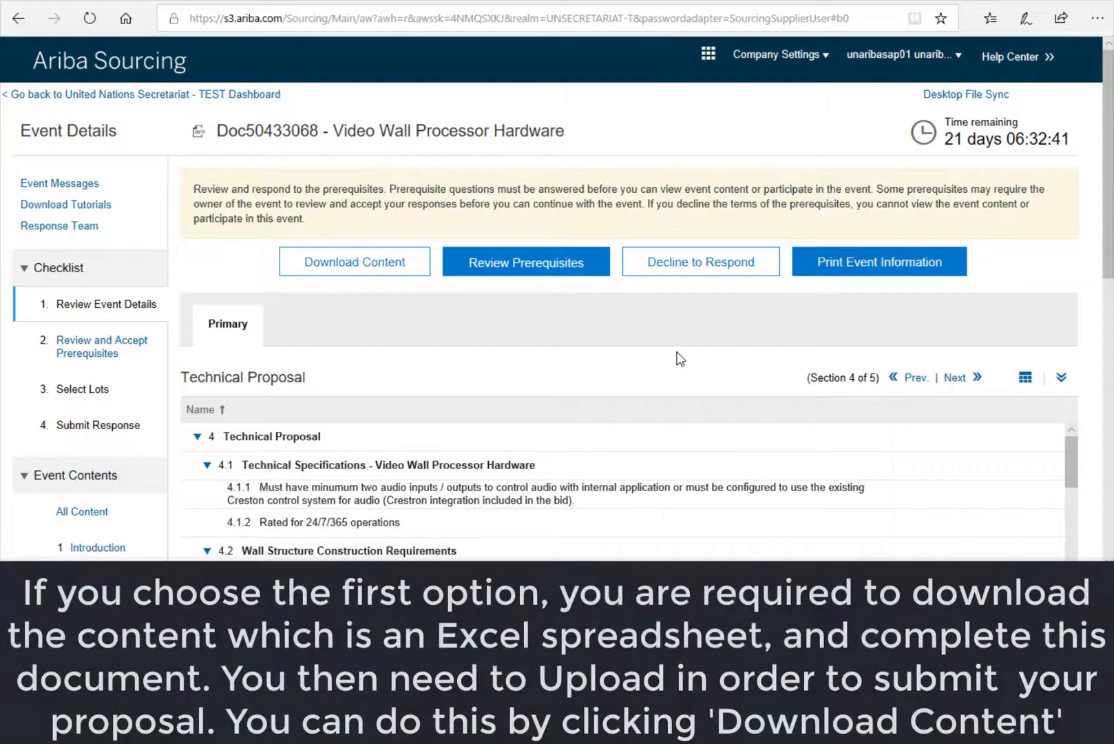
- Export the event content to Video Wall Processor Hardware.xls and open it in Excel
click(367, 273)
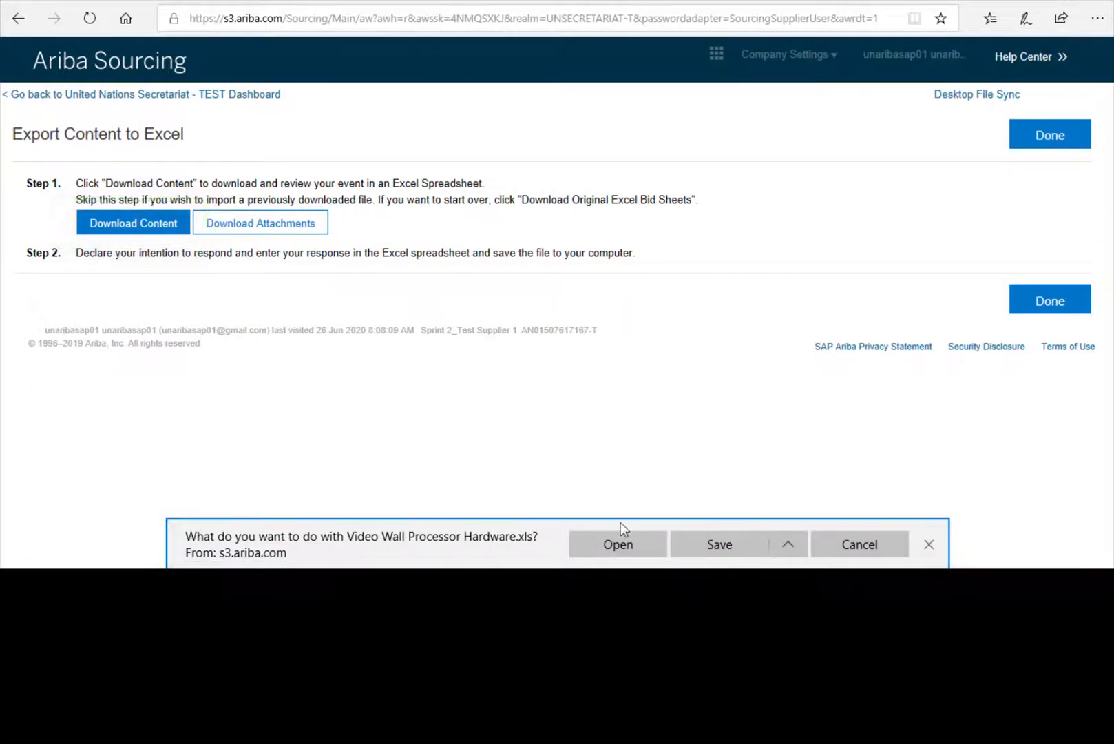
click(612, 542)
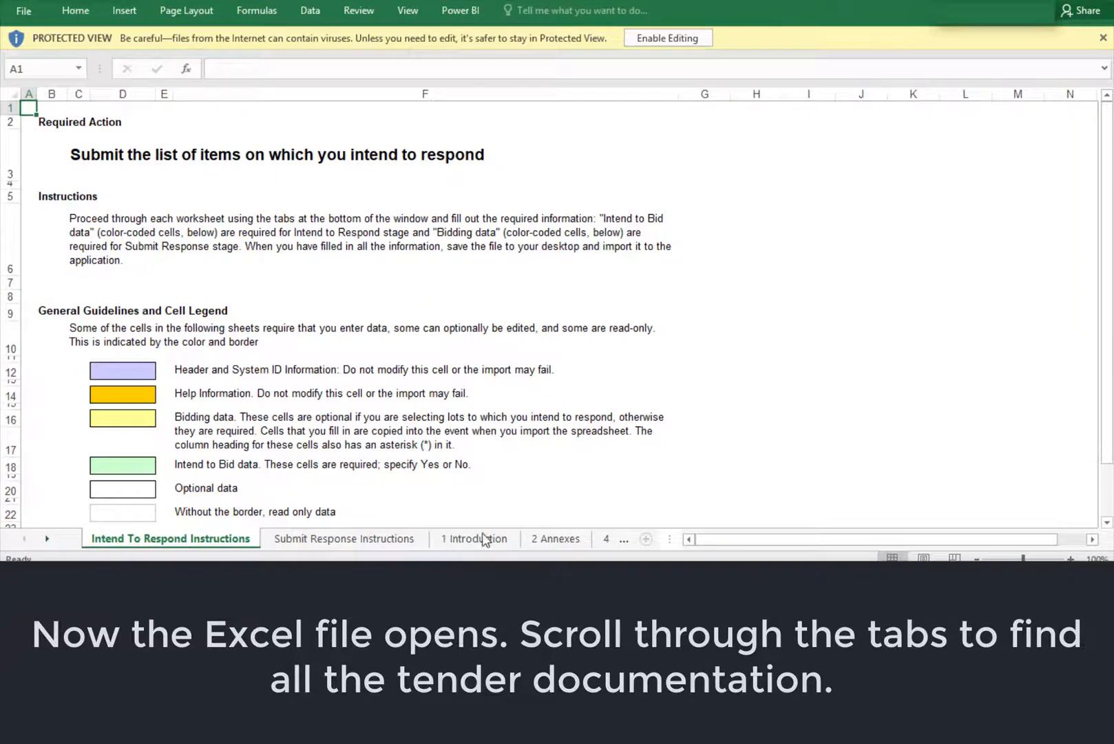
- Browse the 1 Introduction, 2 Annexes, 4 Technical Proposal and 5 Commercial Proposal sheets
click(484, 539)
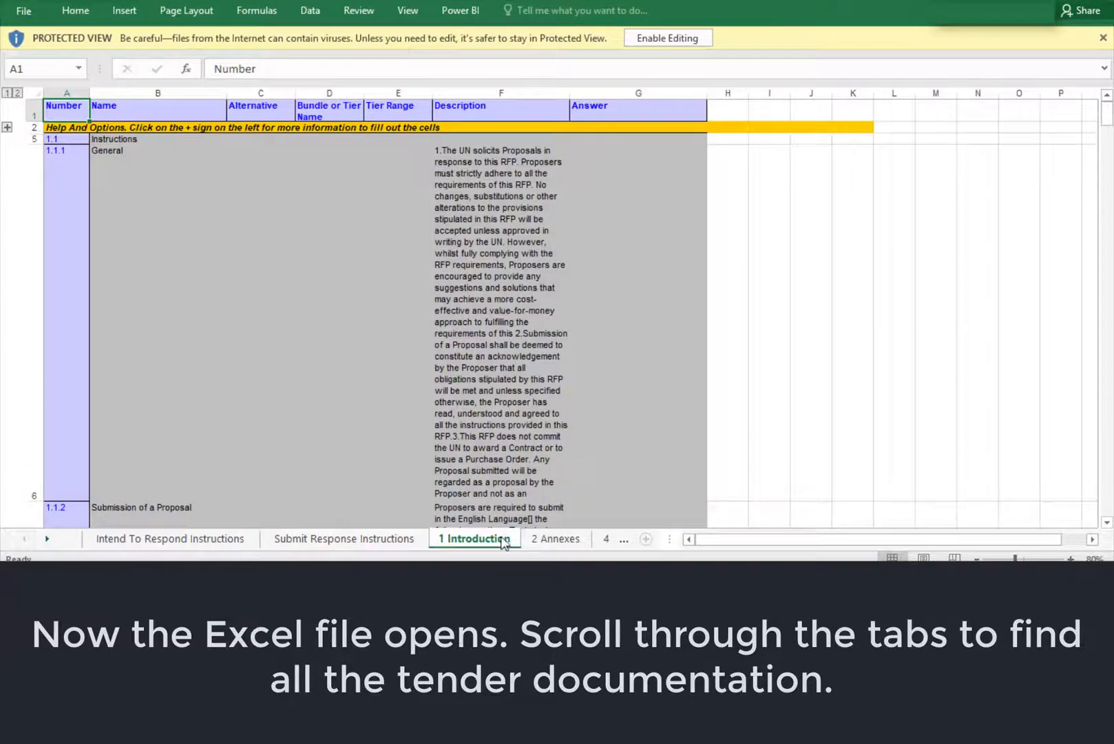
click(552, 540)
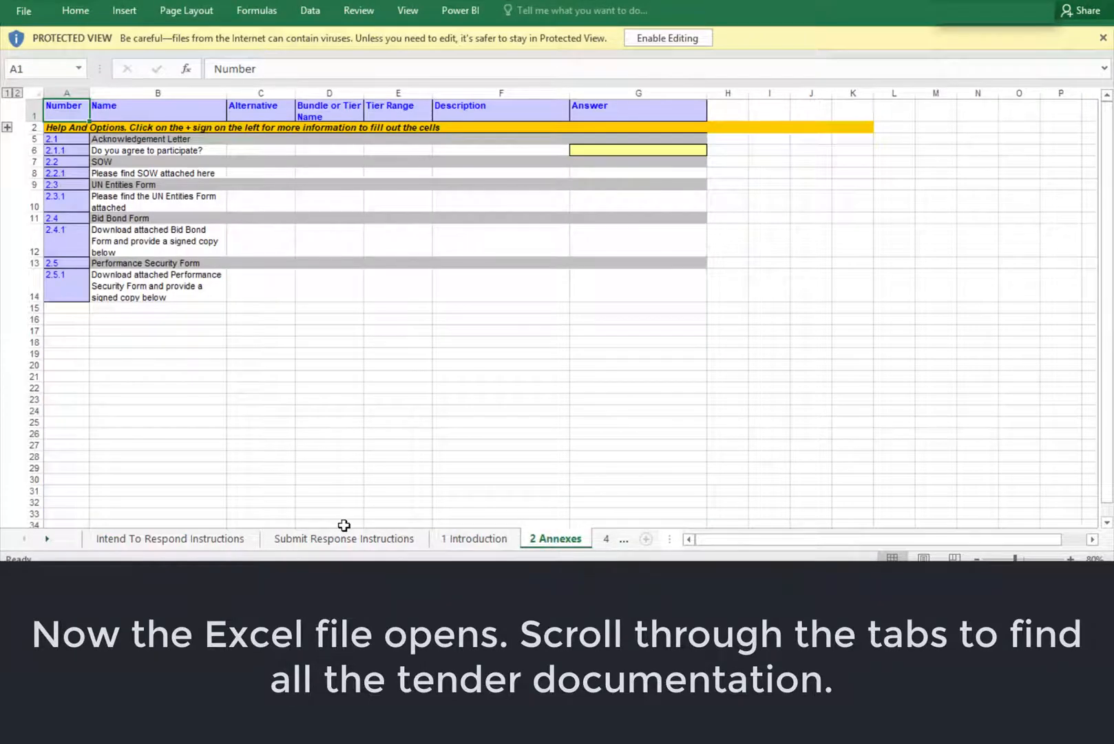
click(46, 539)
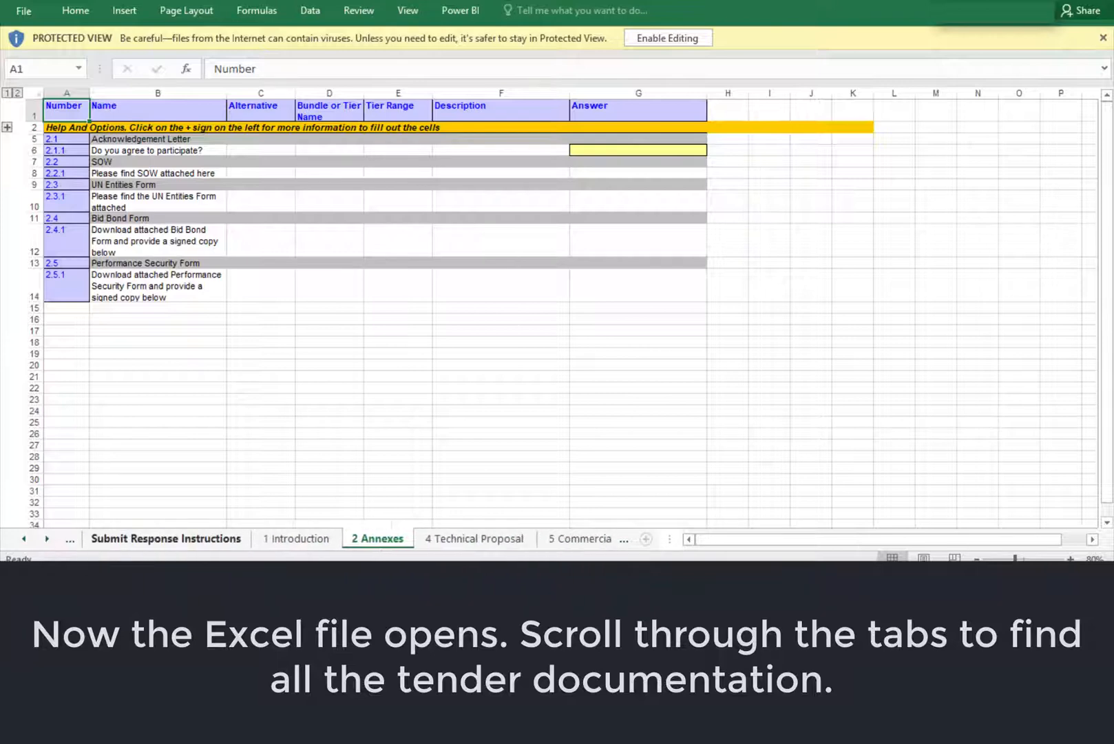
click(490, 544)
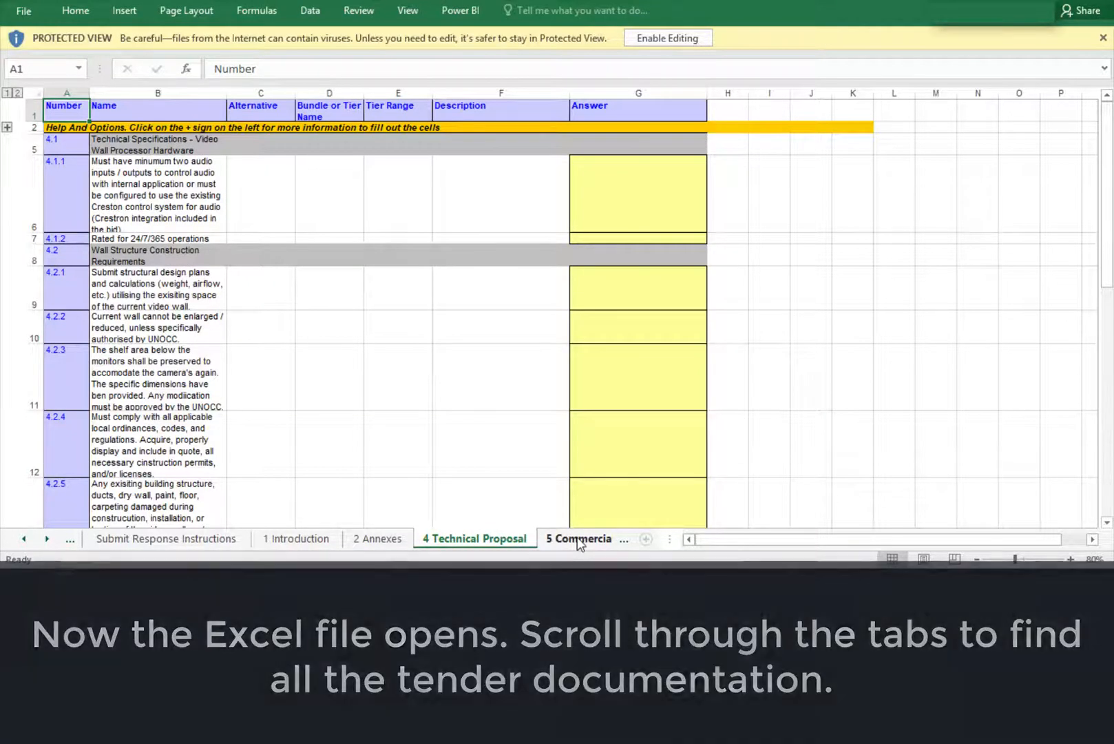
click(579, 542)
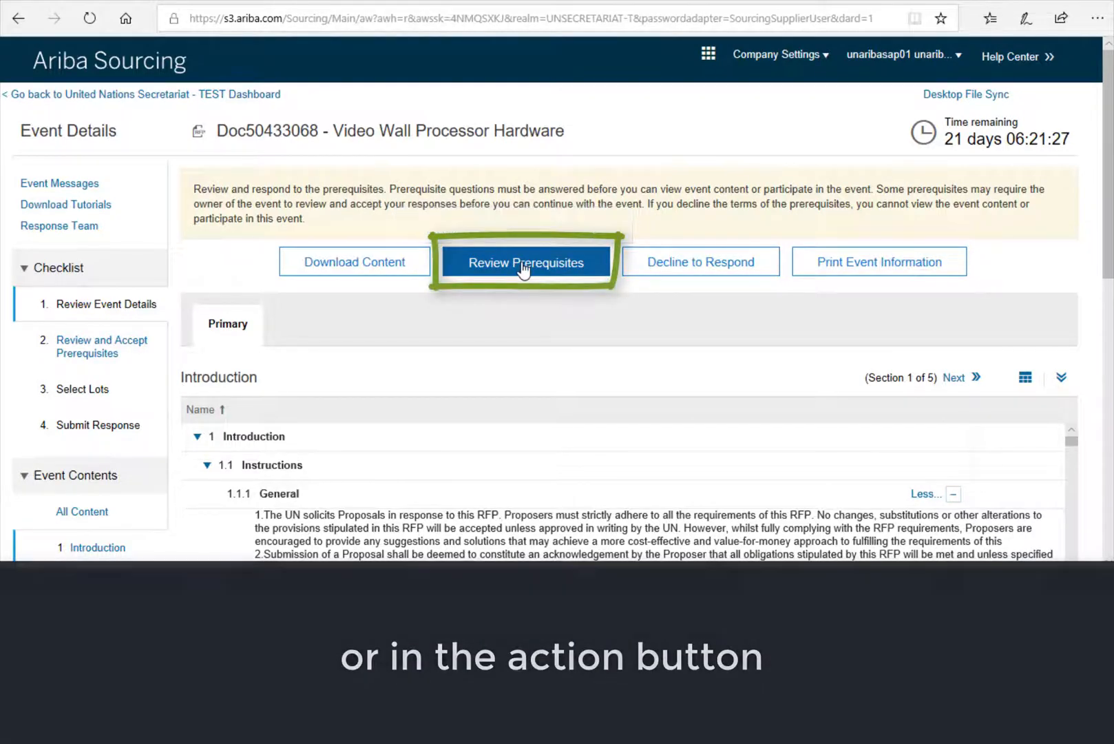
- Open Review Prerequisites and read the grid down to section 1.3.6 Code of Conduct
click(523, 264)
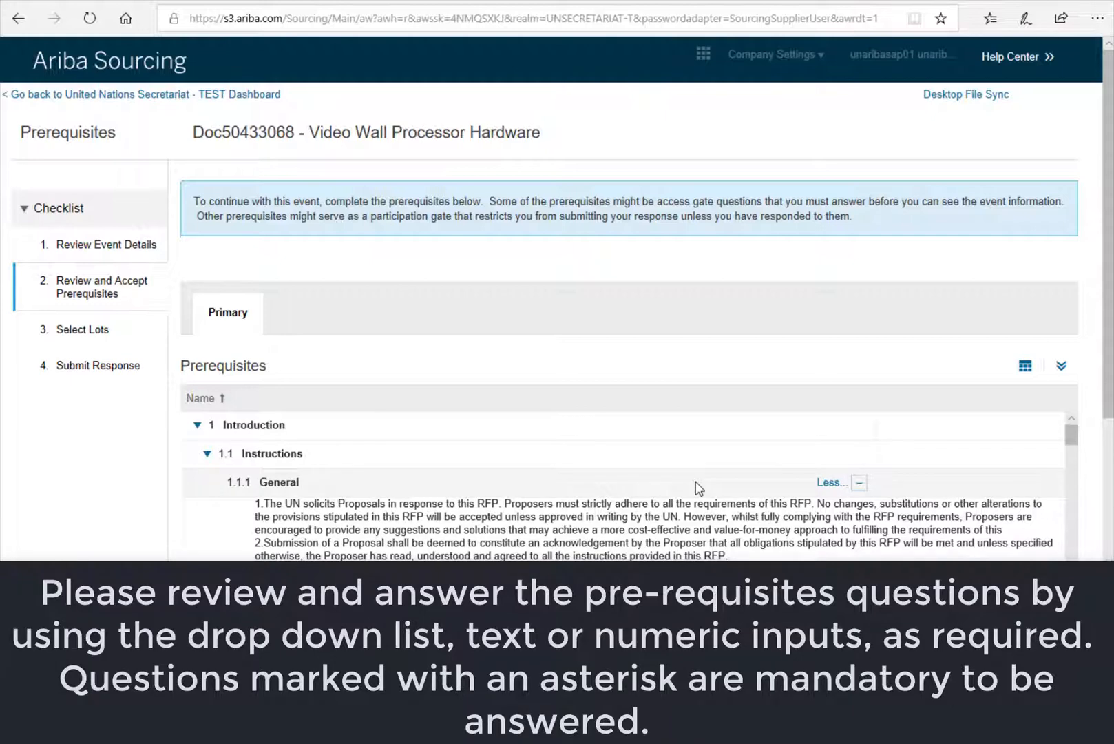
scroll(697, 478, down, 3)
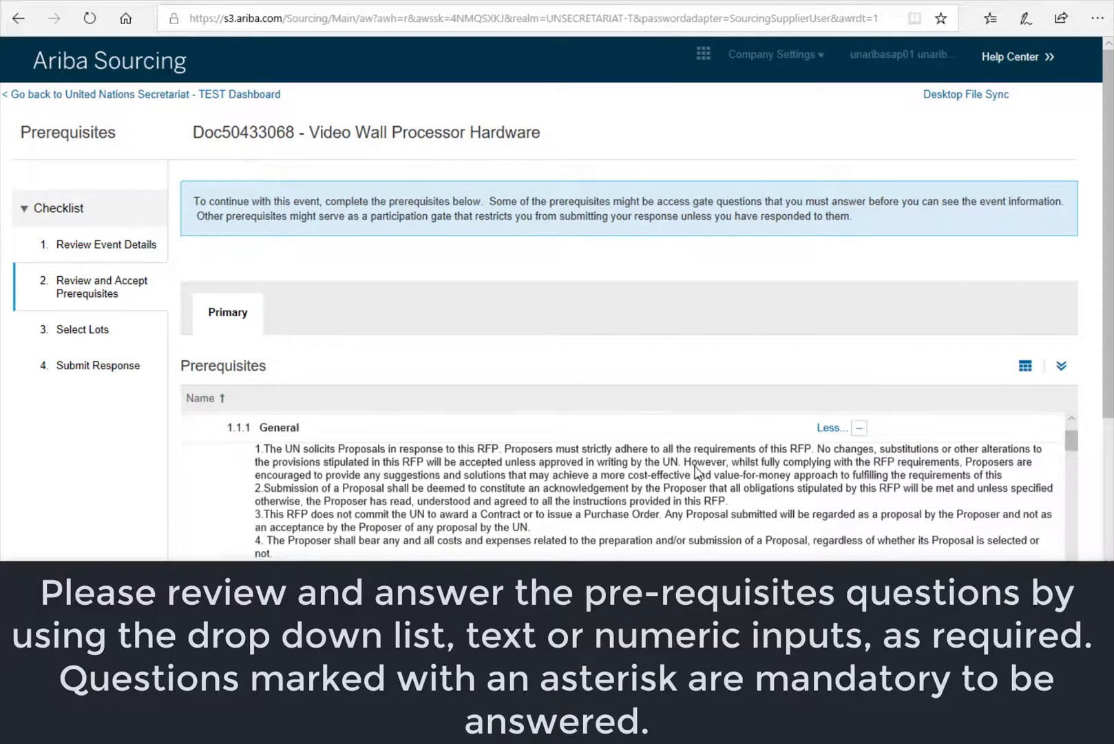
scroll(758, 365, down, 3)
scroll(758, 365, down, 3)
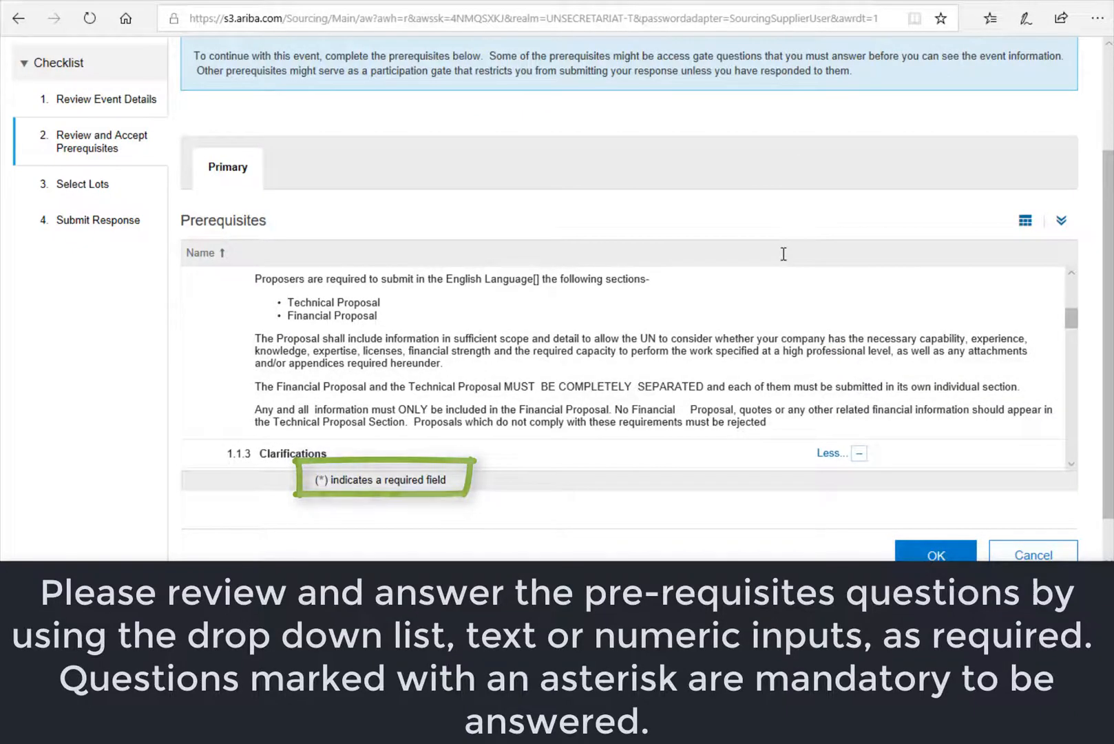
scroll(784, 255, down, 2)
drag(784, 254, 735, 365)
scroll(734, 365, down, 3)
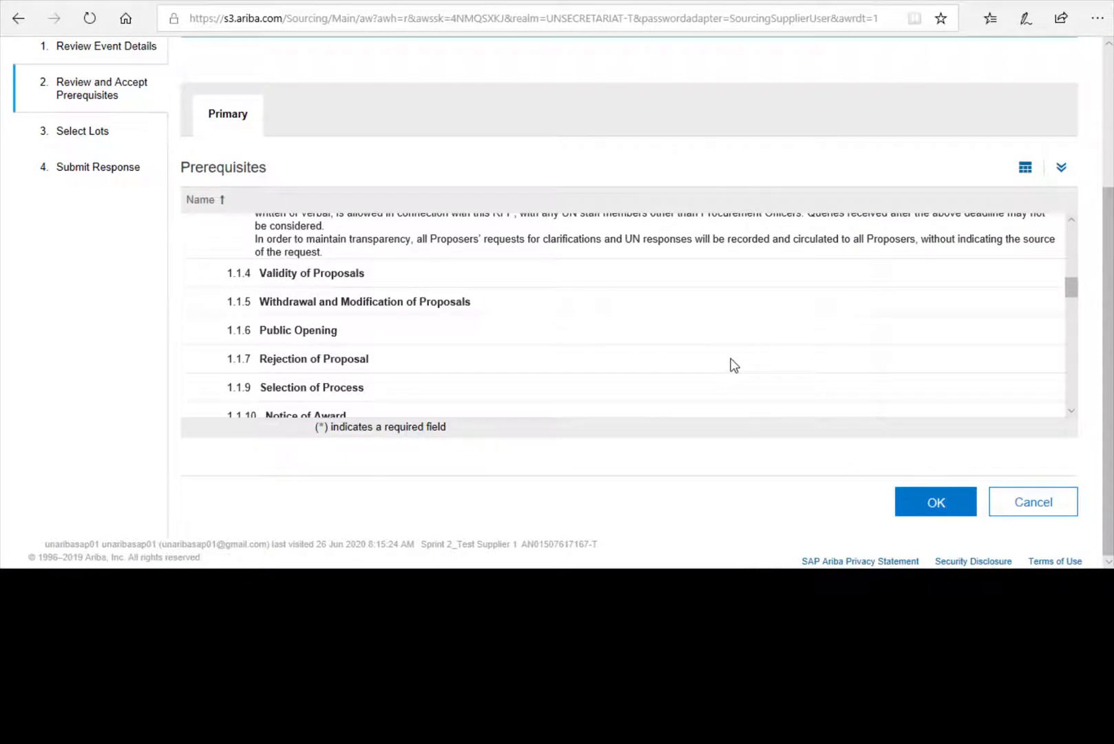
scroll(734, 365, down, 2)
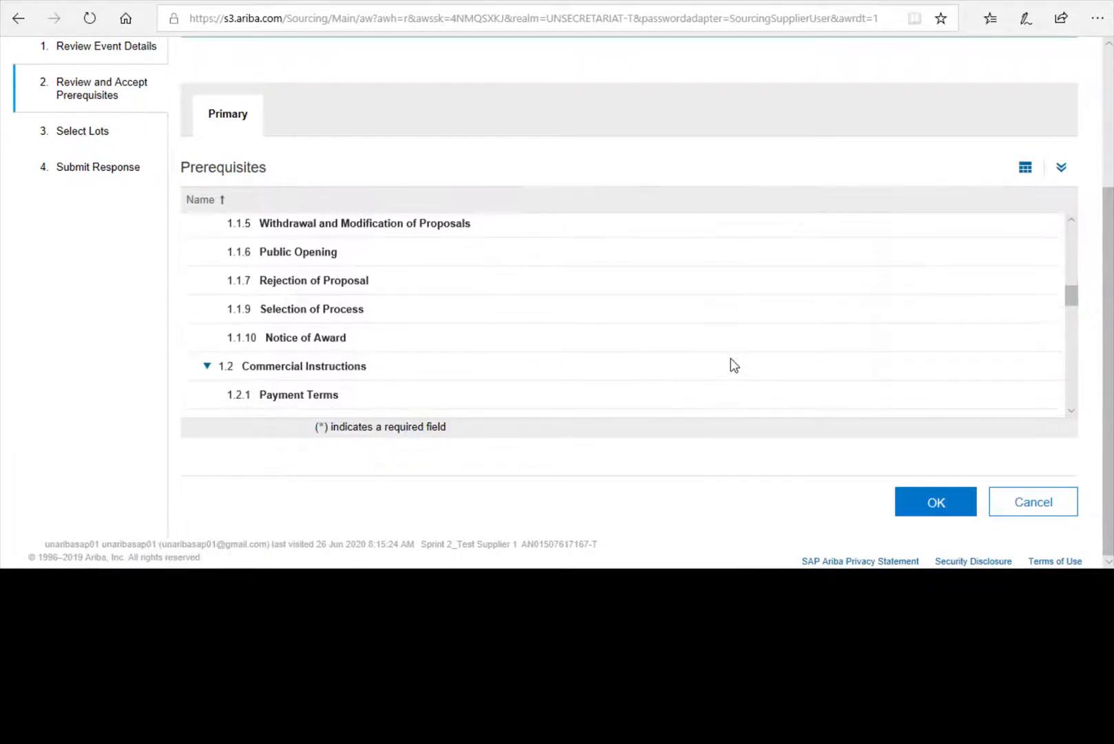
scroll(734, 365, up, 4)
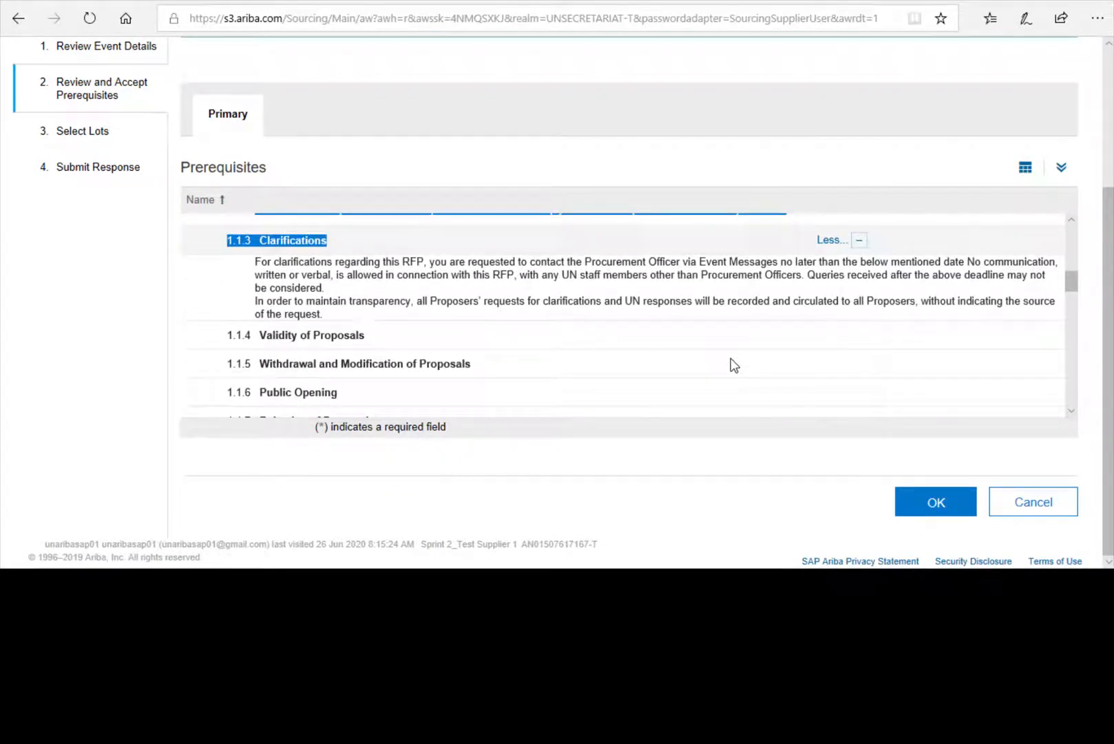
scroll(734, 365, down, 1)
scroll(734, 365, up, 2)
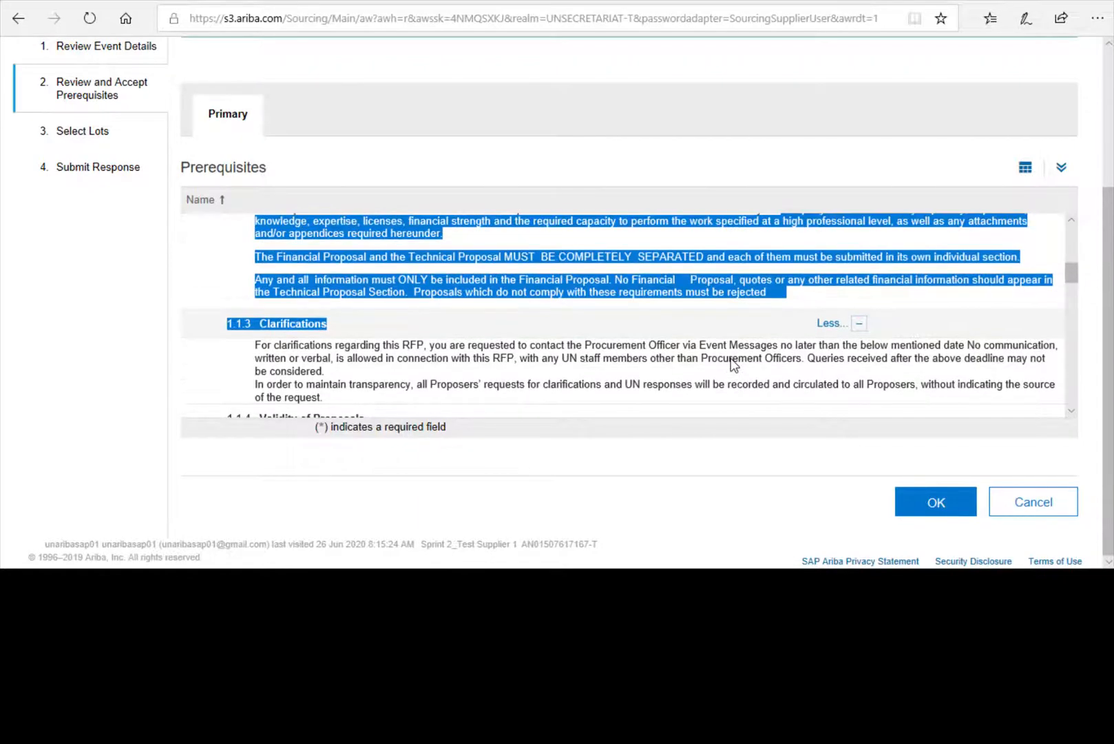
scroll(734, 365, down, 3)
scroll(734, 365, down, 9)
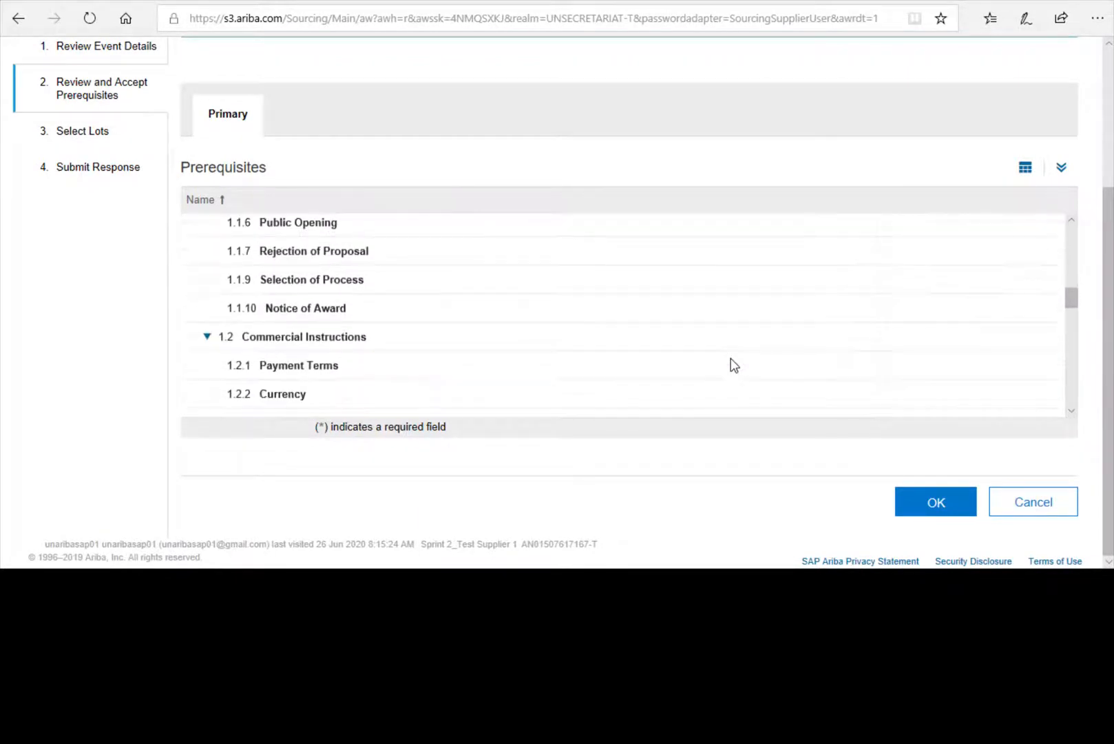
scroll(734, 365, down, 2)
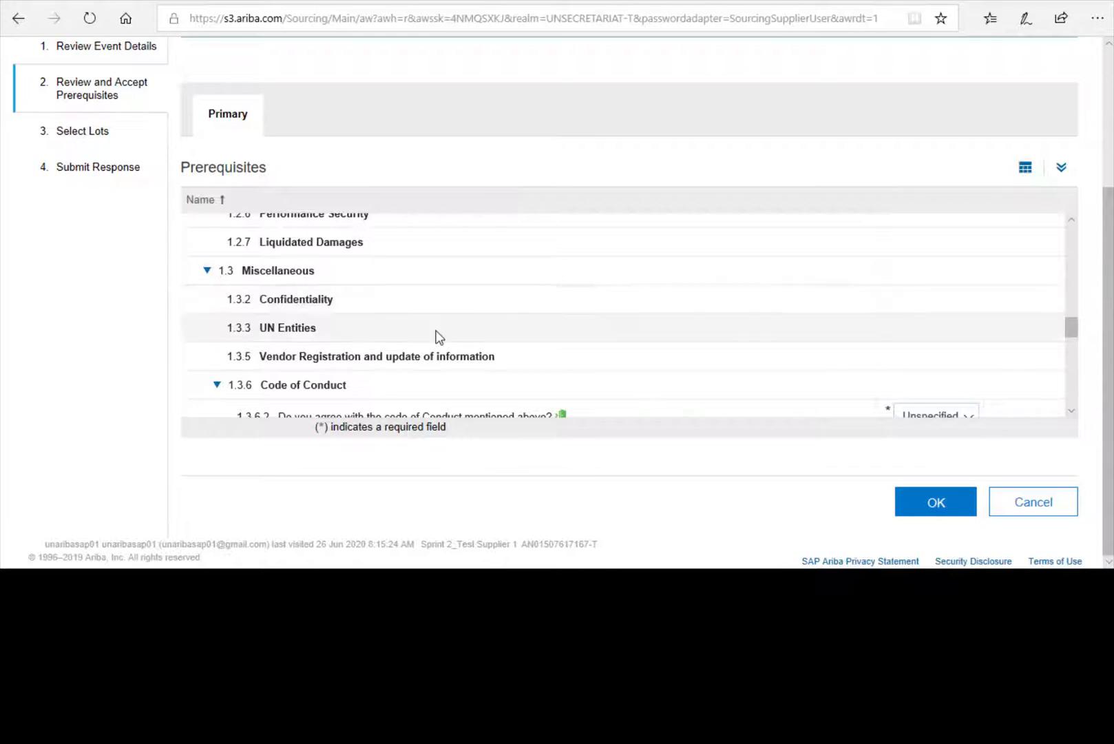
scroll(438, 336, down, 5)
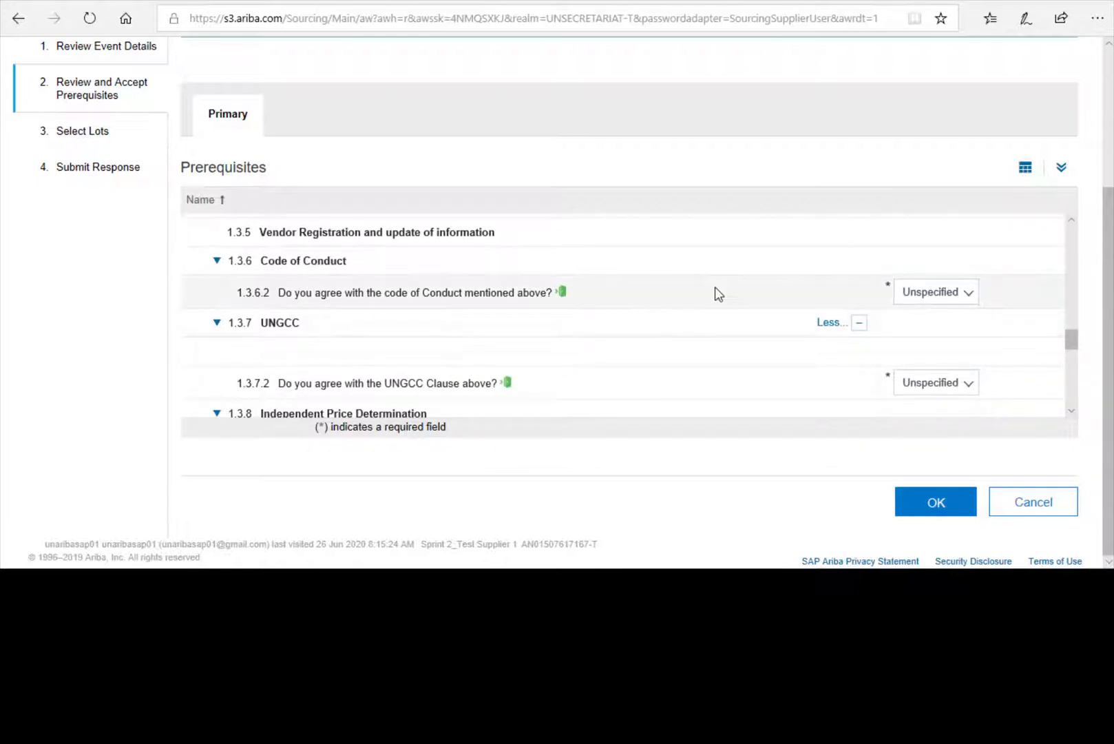
- Answer Yes to Code of Conduct, UNGCC and Independent Price Determination, then submit
click(972, 295)
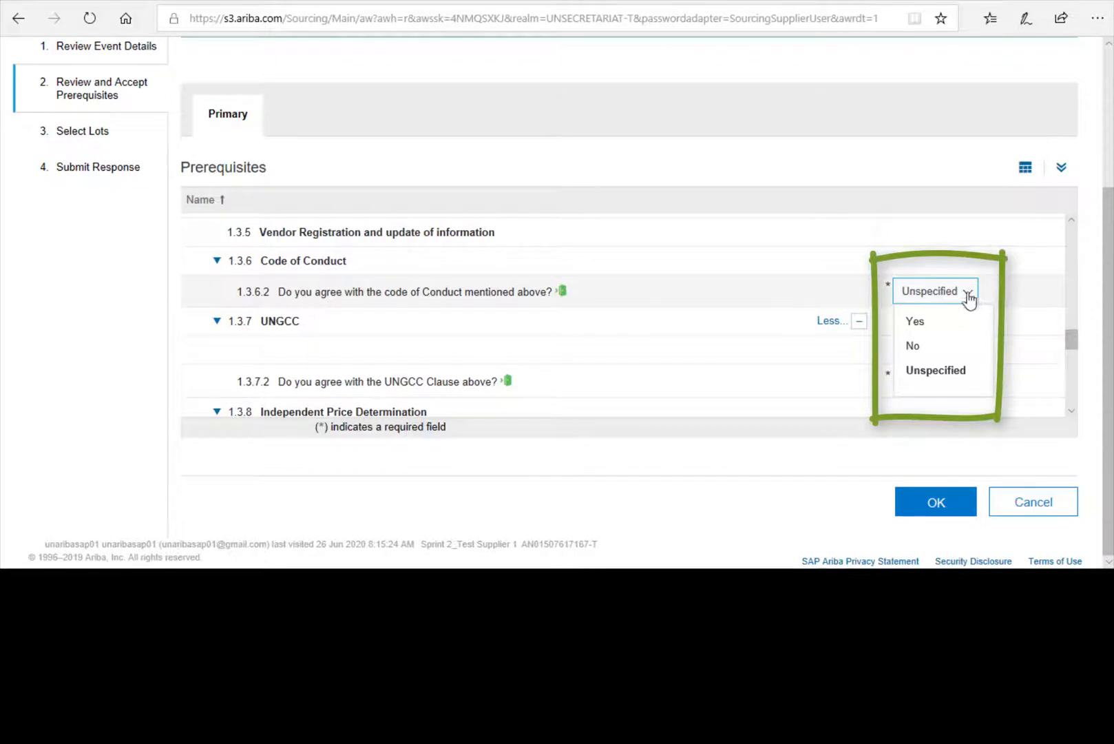
click(916, 321)
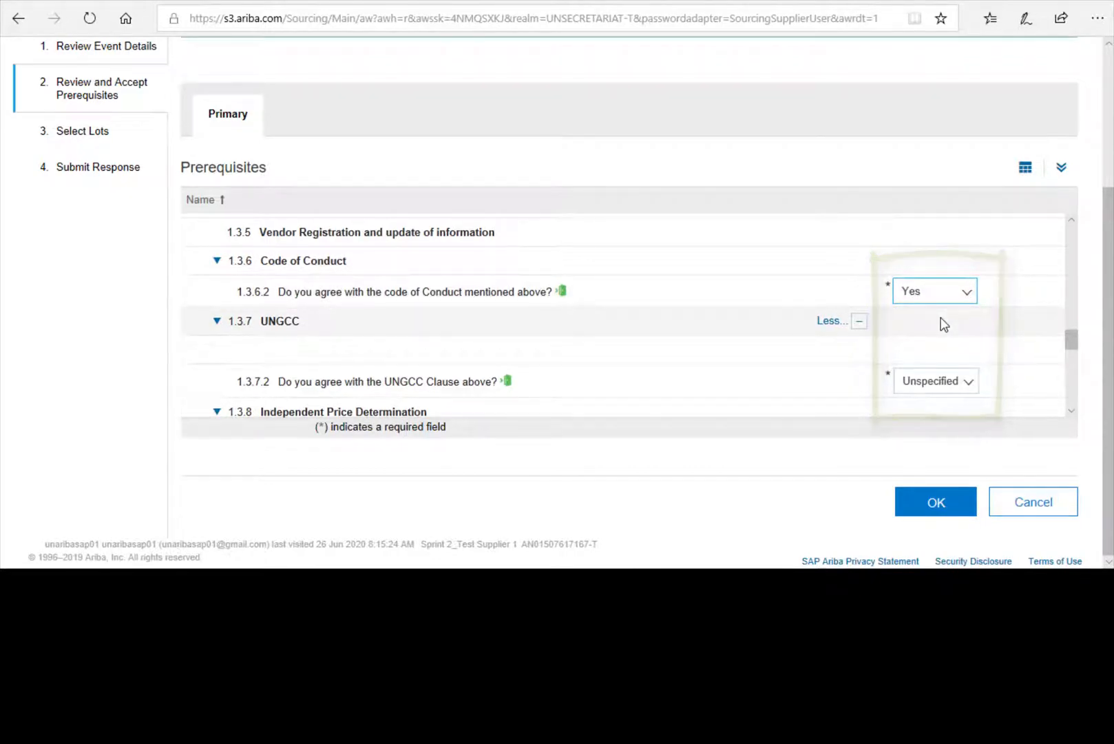
click(969, 384)
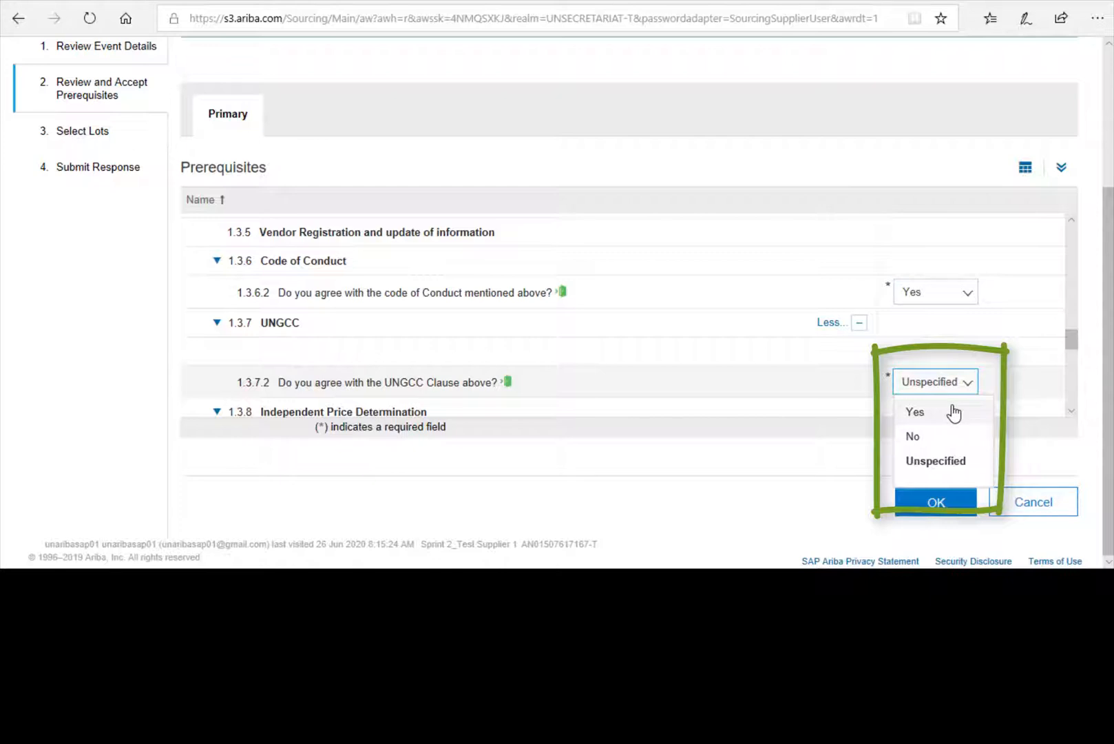
click(954, 412)
scroll(752, 353, down, 4)
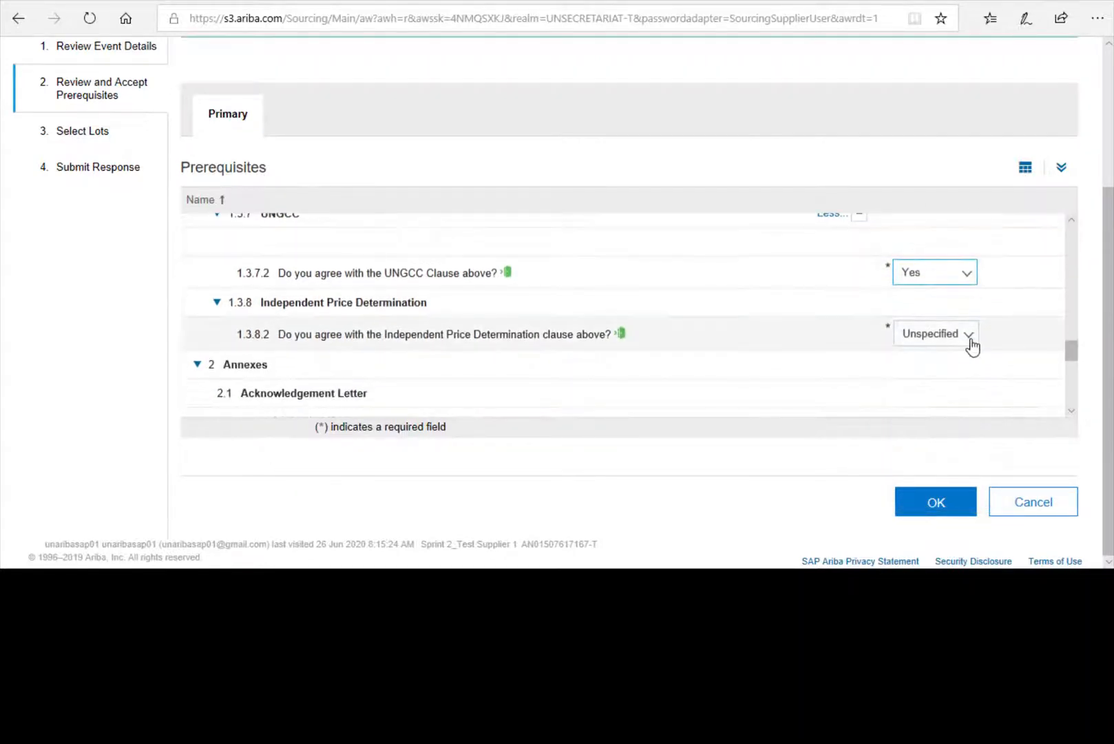
click(969, 334)
click(942, 367)
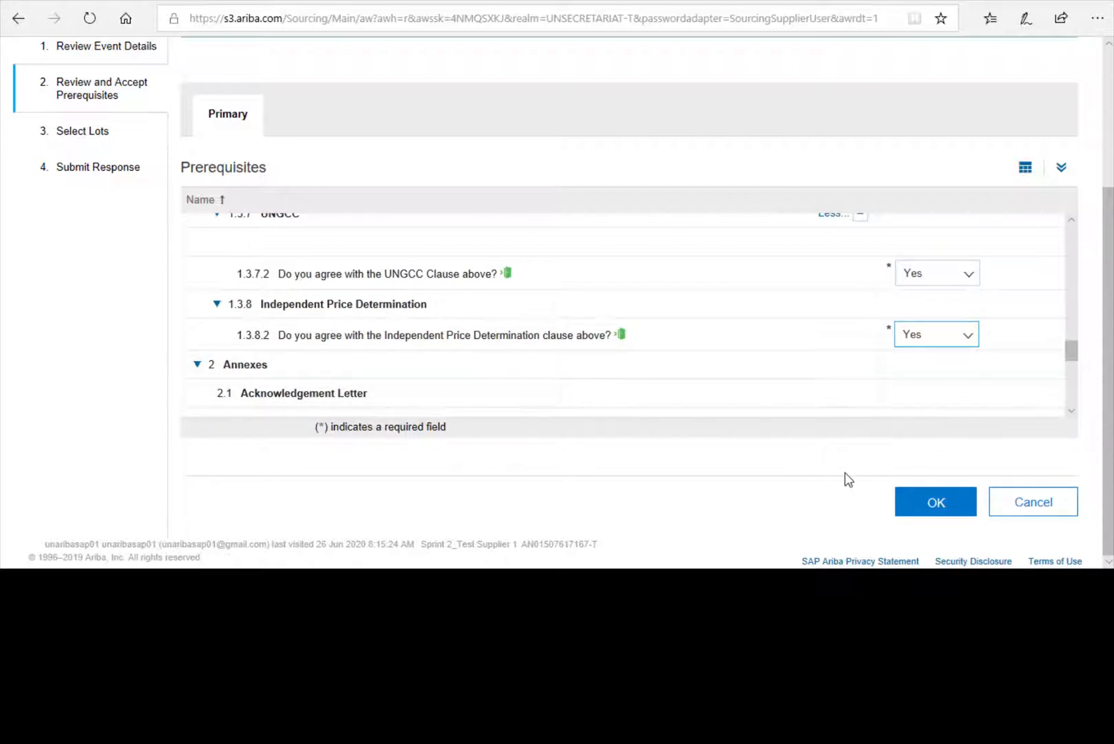
scroll(835, 398, down, 10)
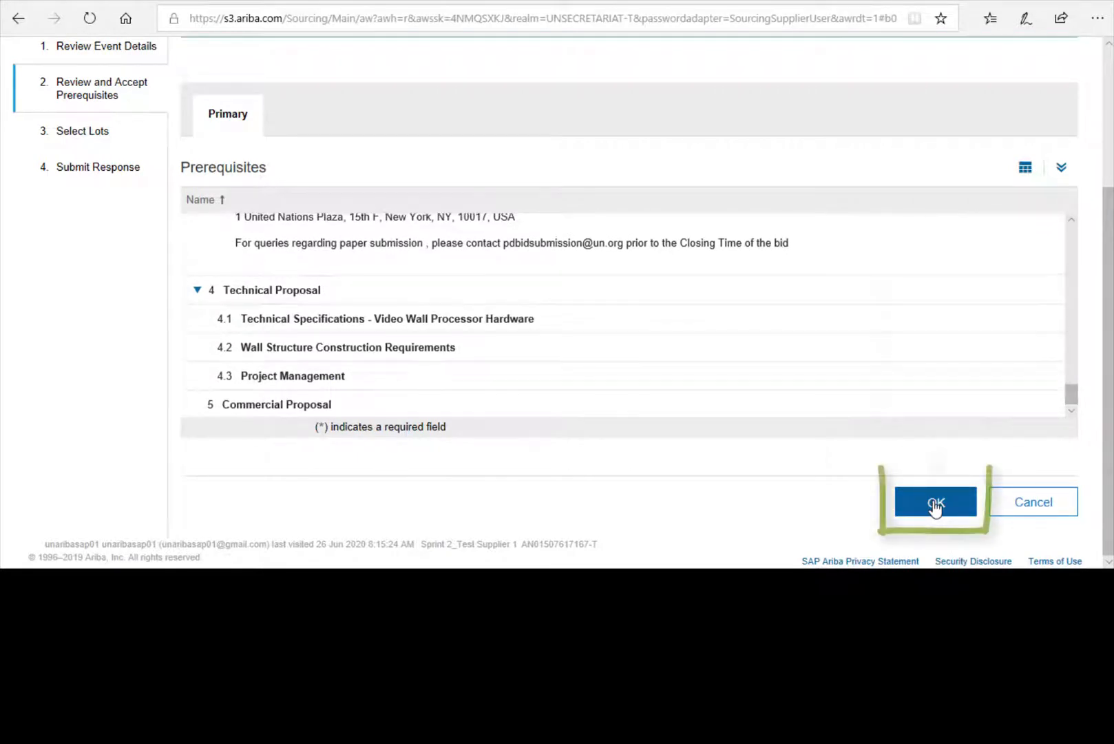
click(935, 505)
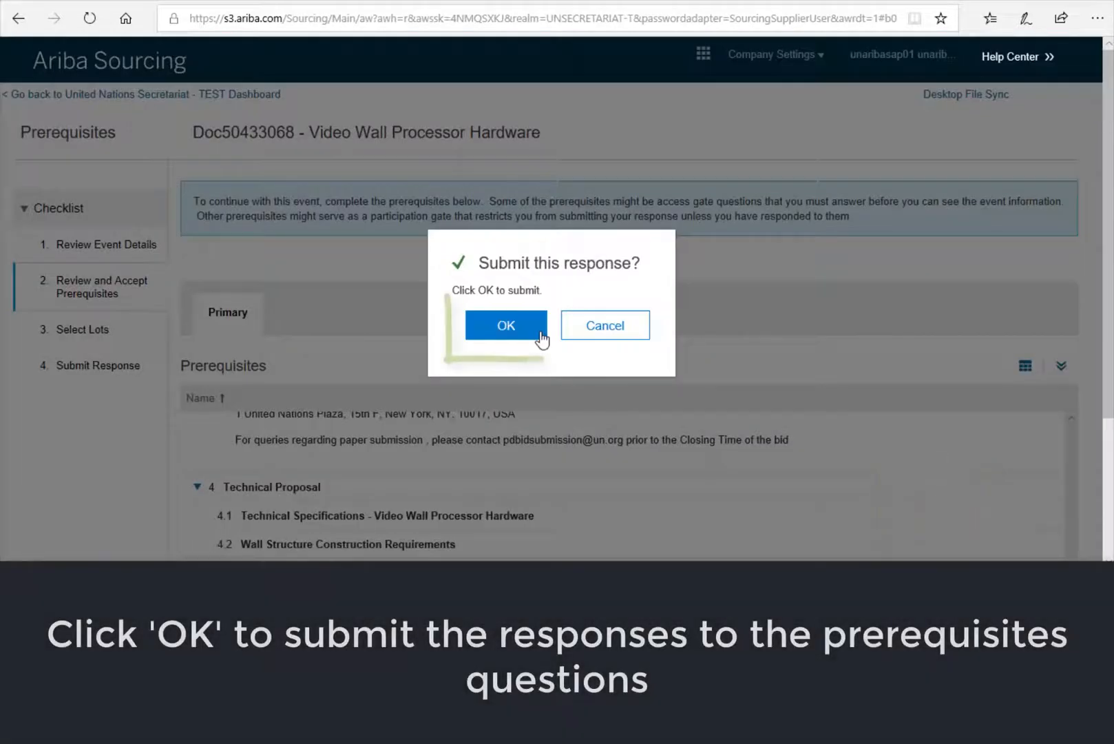
- Confirm the prerequisites submission with OK in the 'Submit this response?' dialog
click(510, 330)
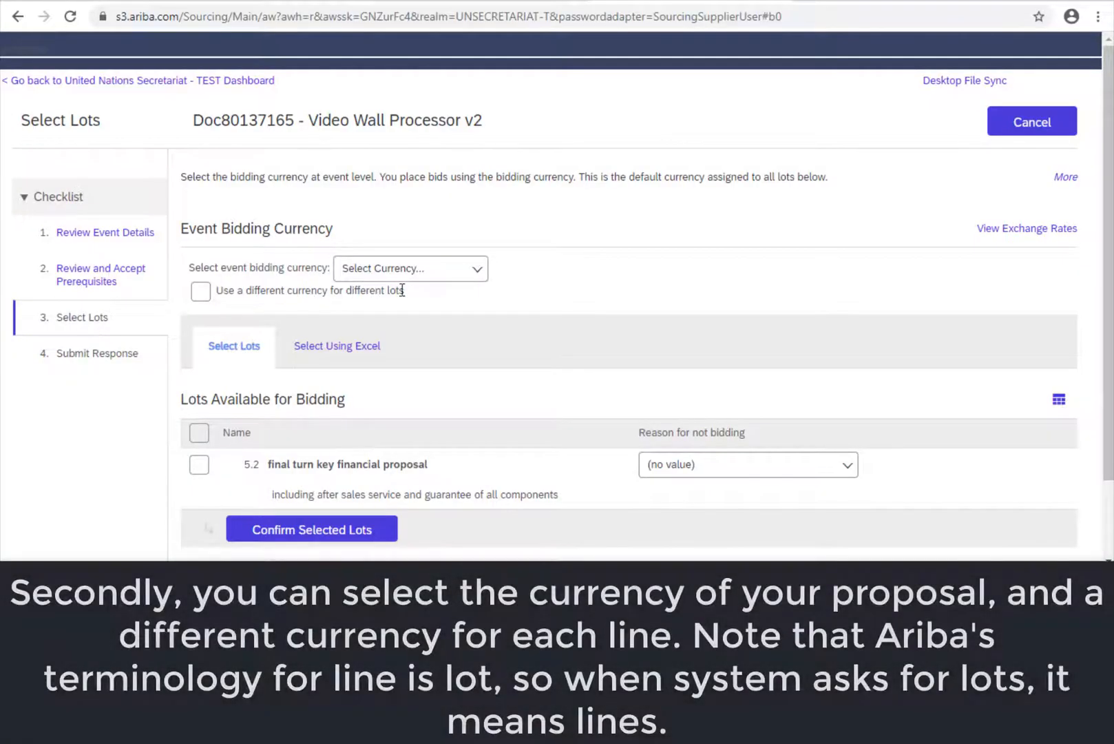
- Set the event bidding currency to European Union Euro
click(476, 270)
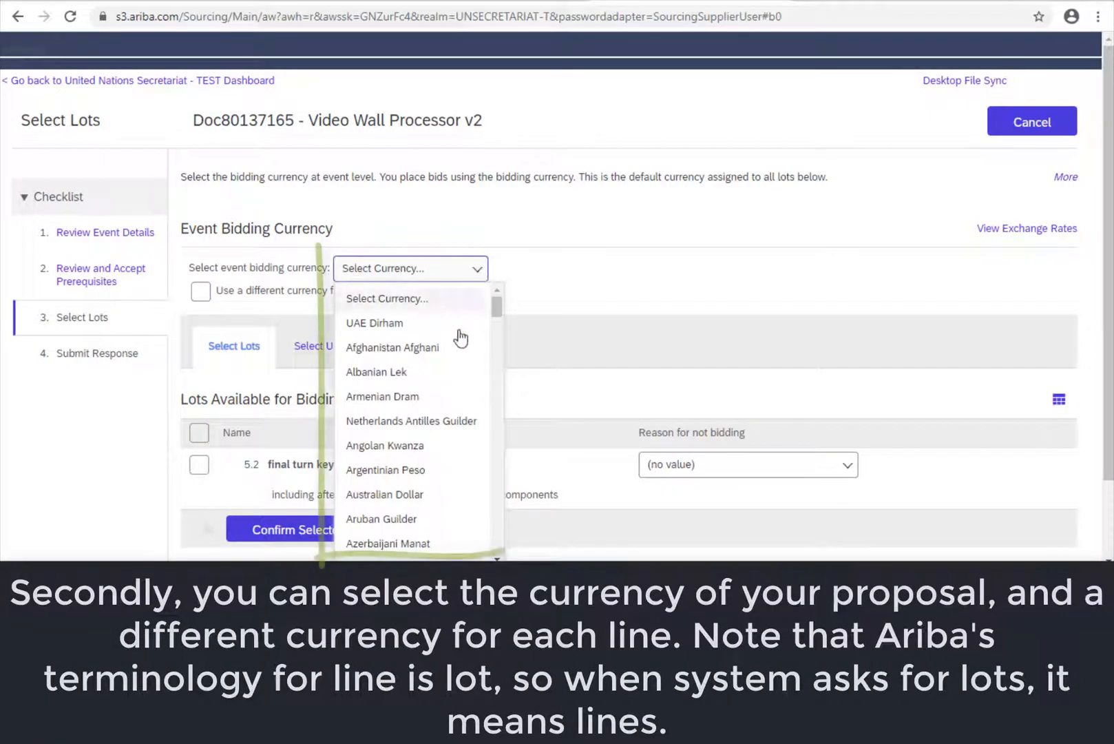
scroll(452, 466, down, 8)
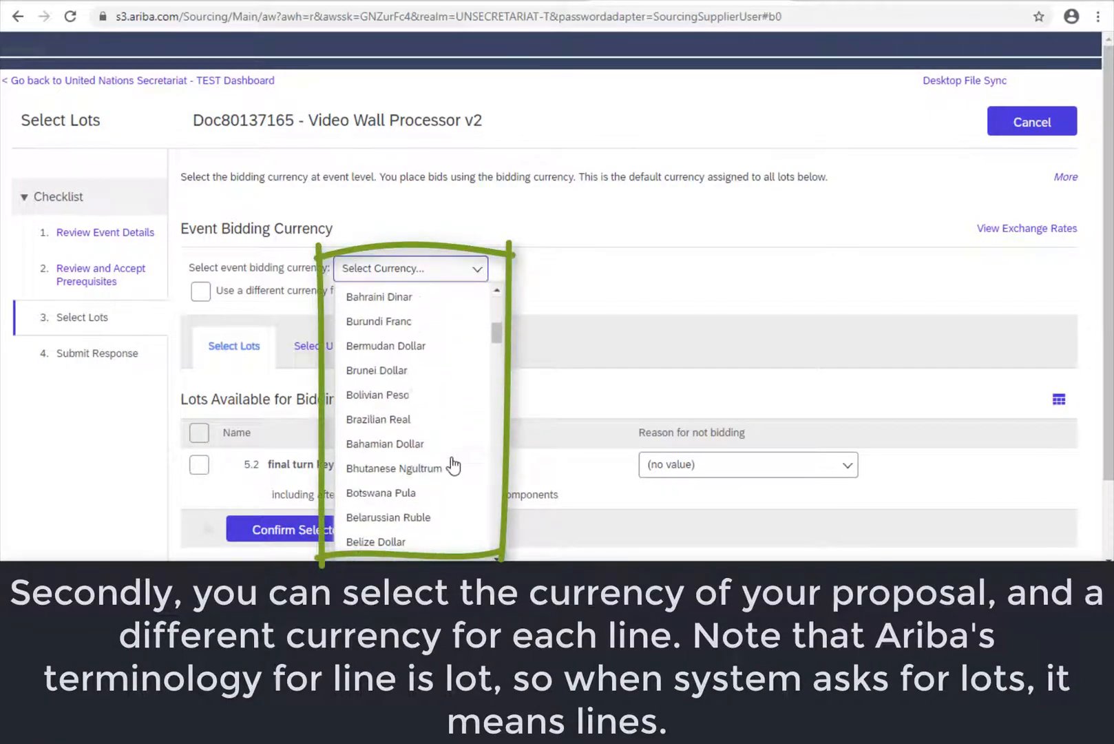
scroll(452, 466, up, 8)
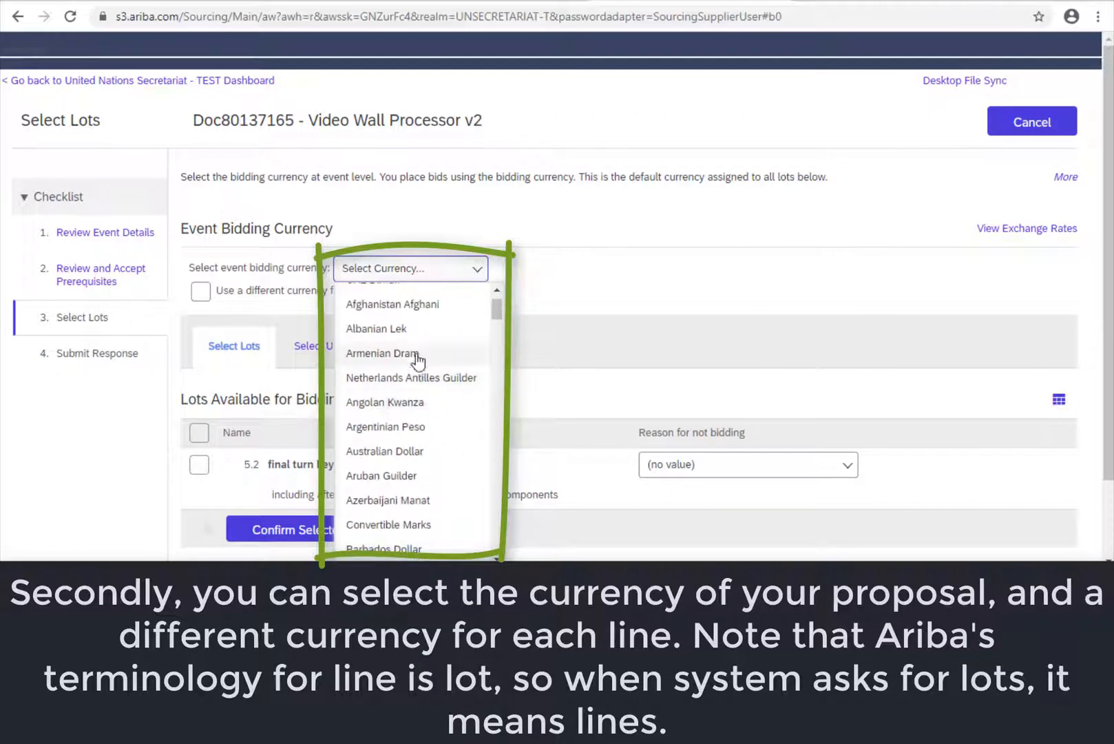
text(Eu)
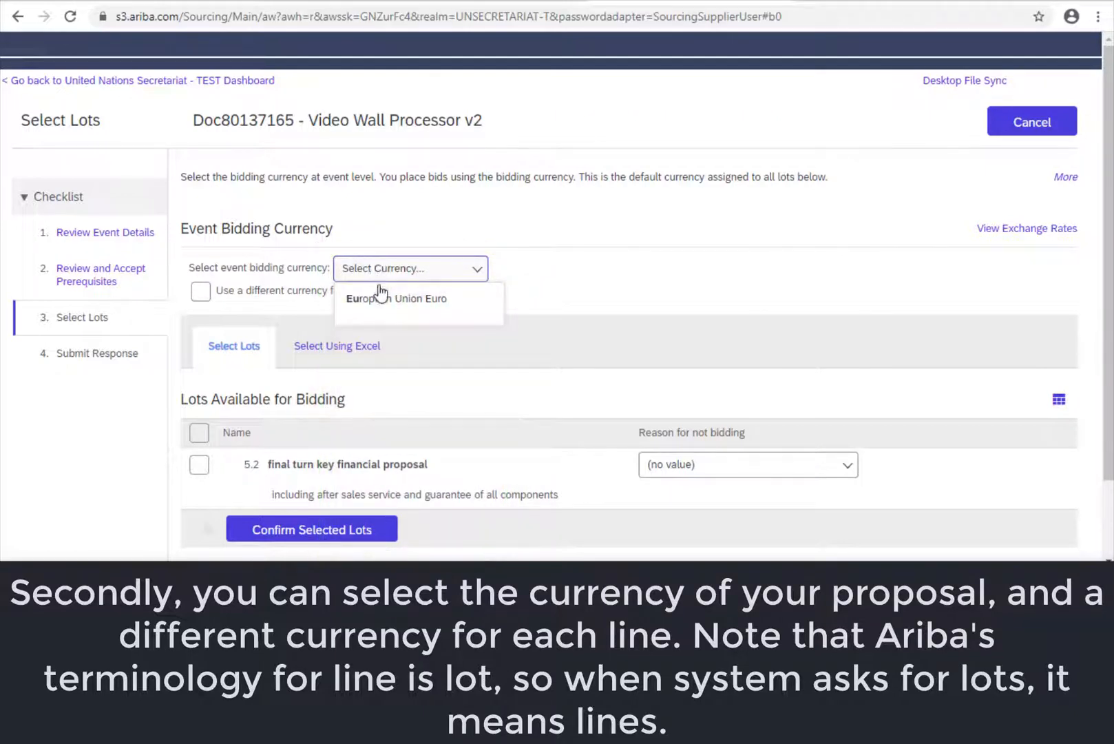
click(380, 297)
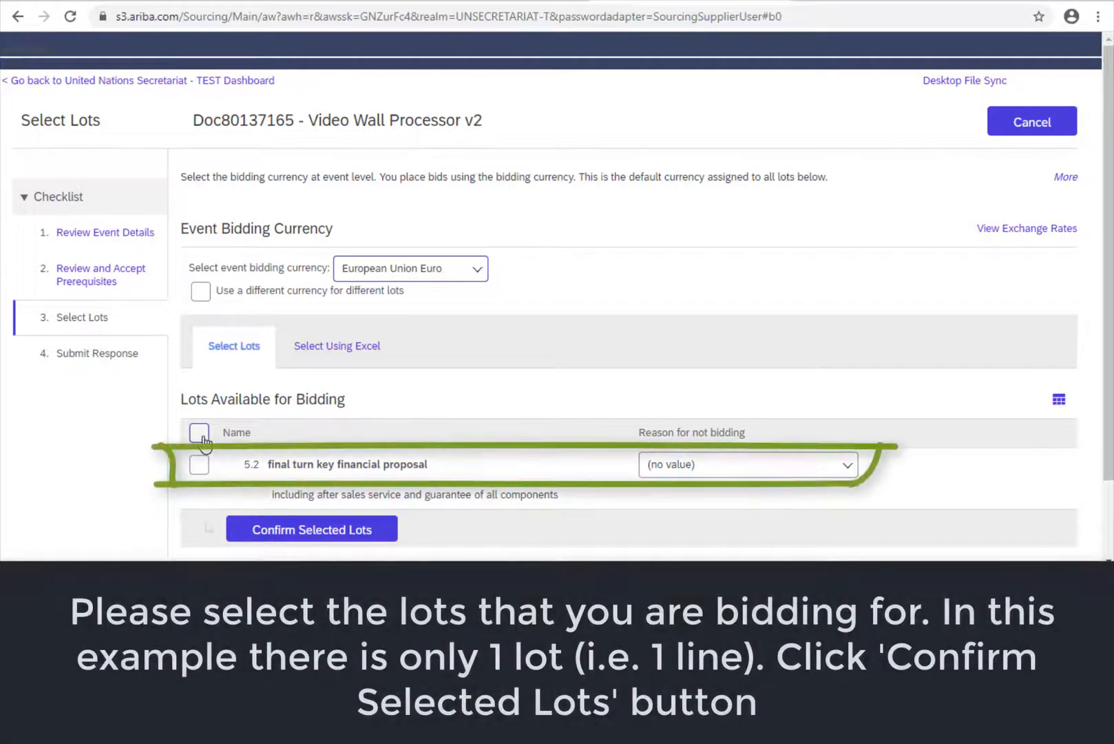
- Select lot 5.2 final turn key financial proposal and confirm the selected lots
click(200, 433)
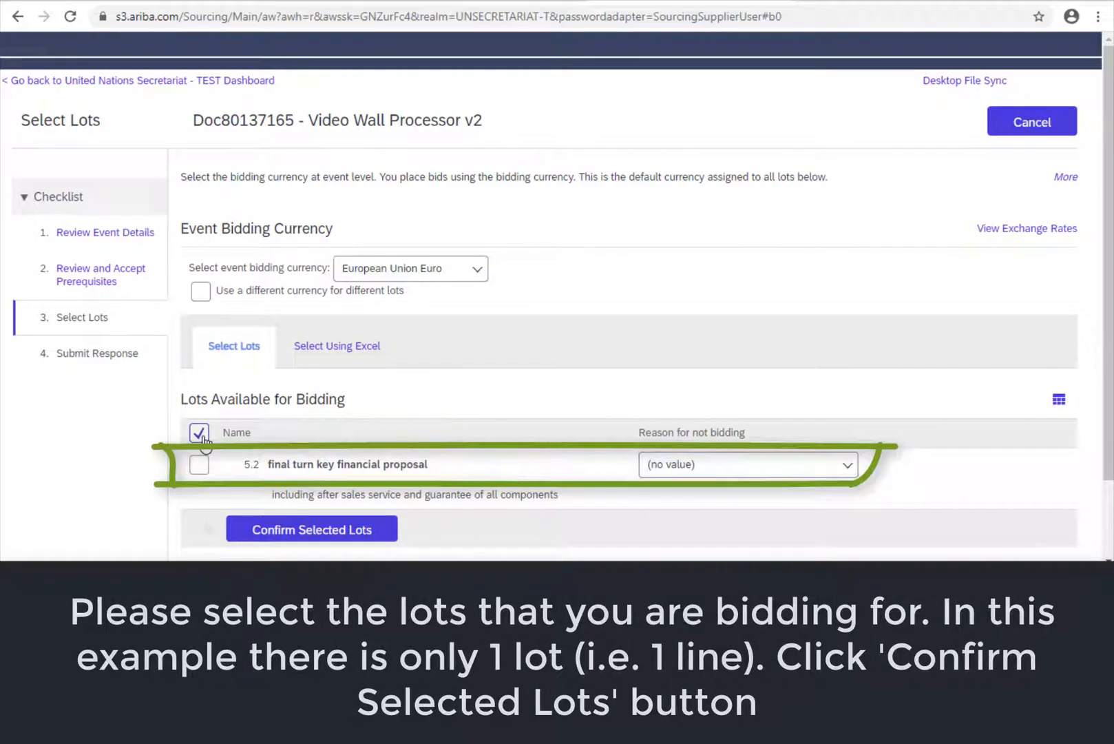
click(316, 523)
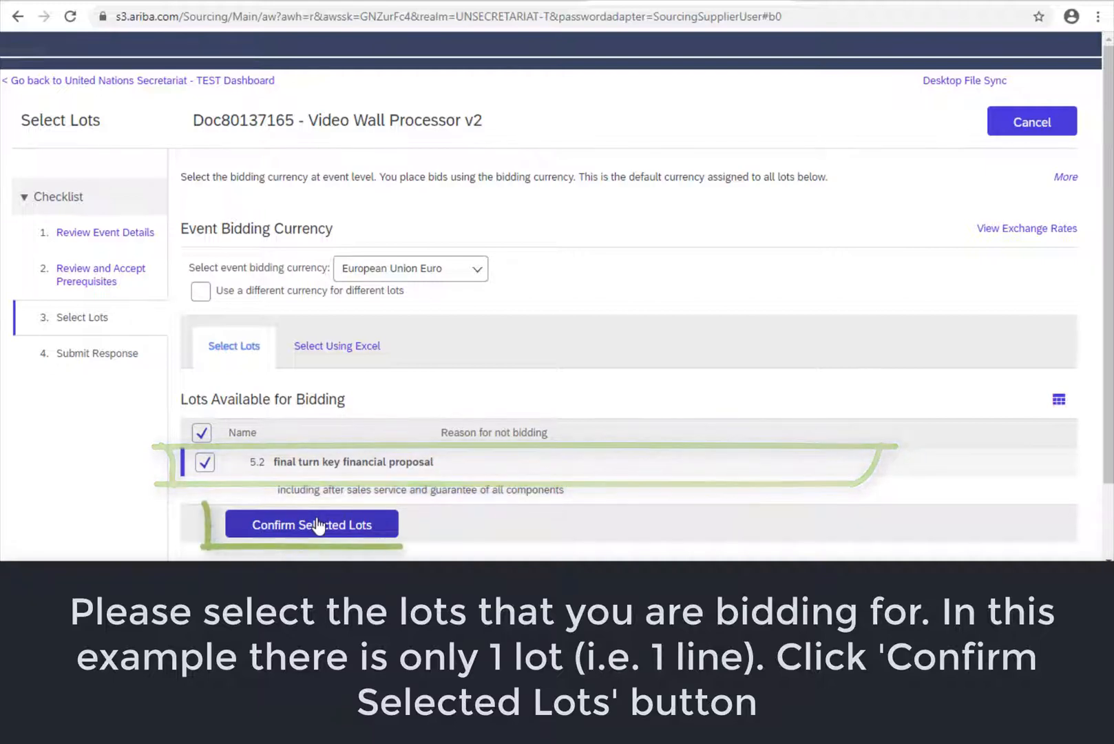
click(316, 523)
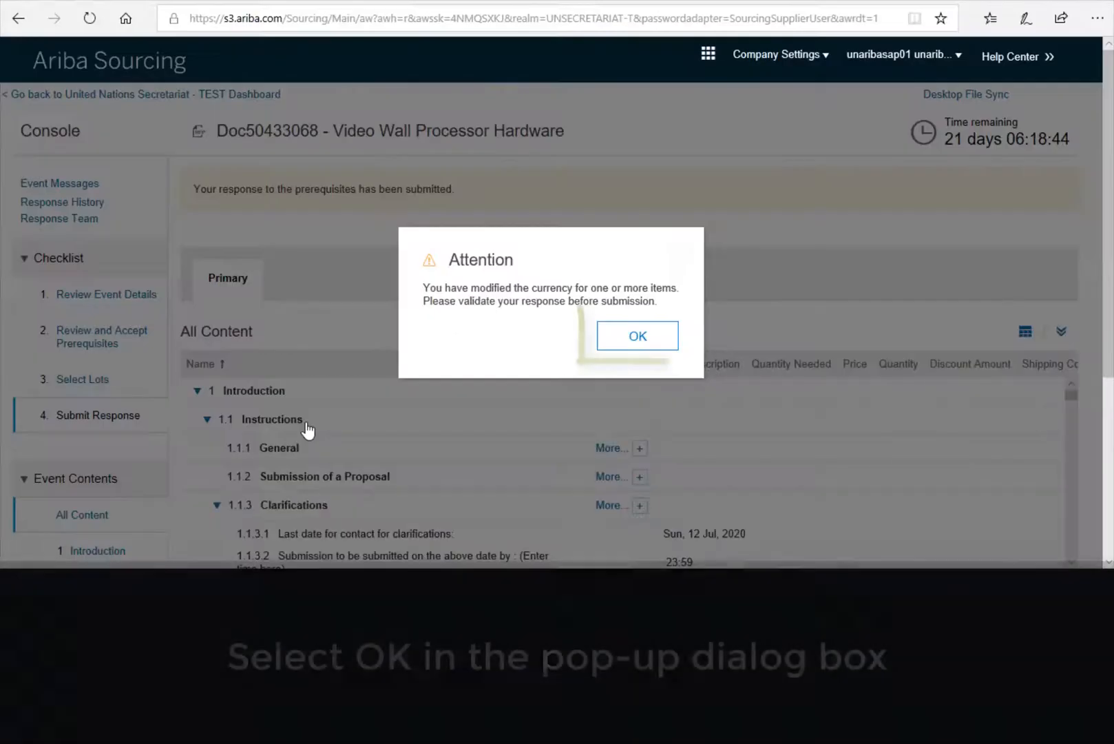
- Dismiss the changed-currency Attention warning and review the prerequisites-submitted notice and All Content table
click(646, 351)
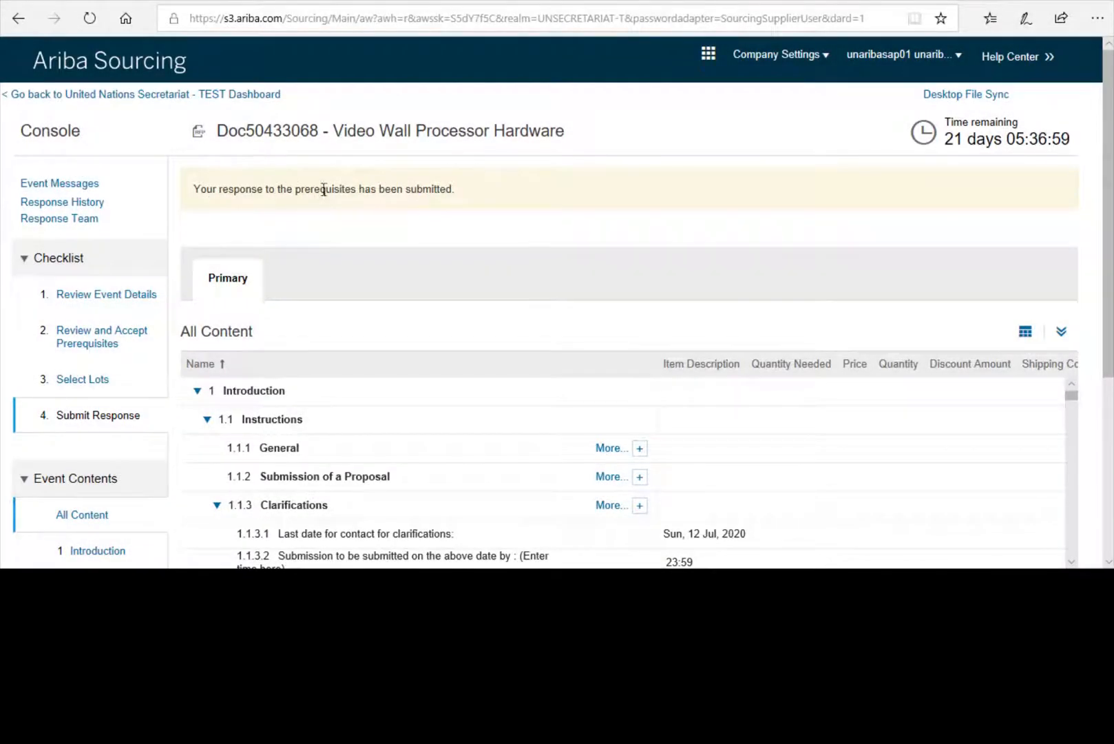
drag(286, 189, 431, 199)
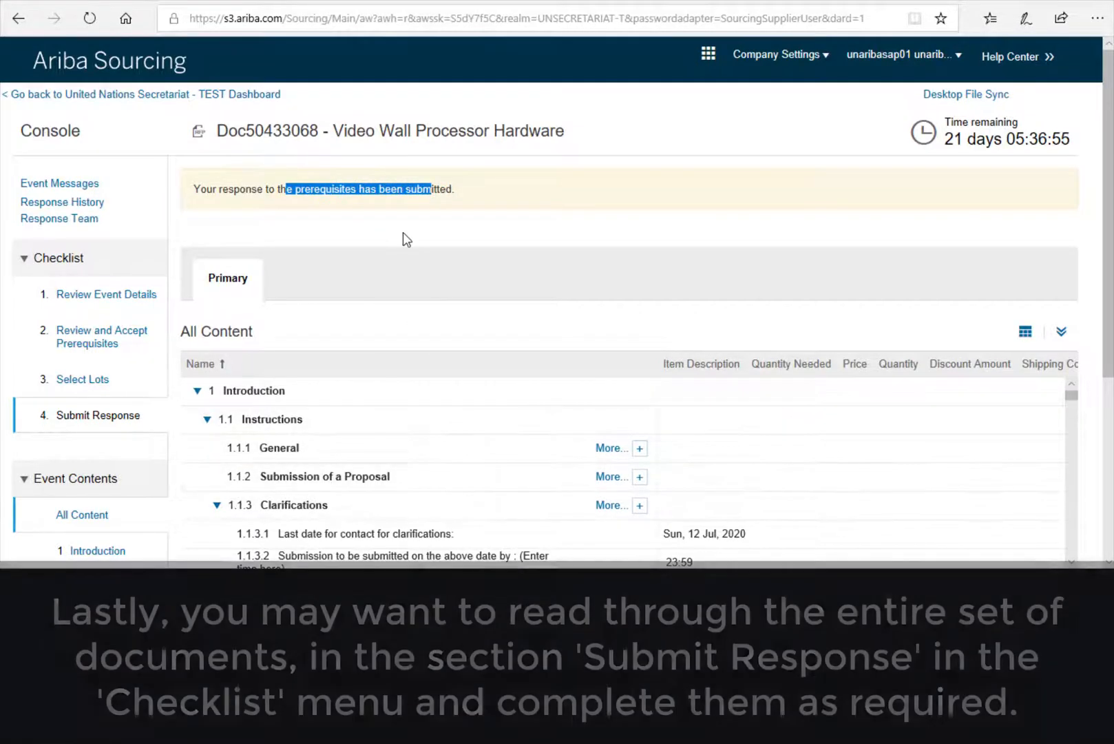
scroll(452, 260, down, 1)
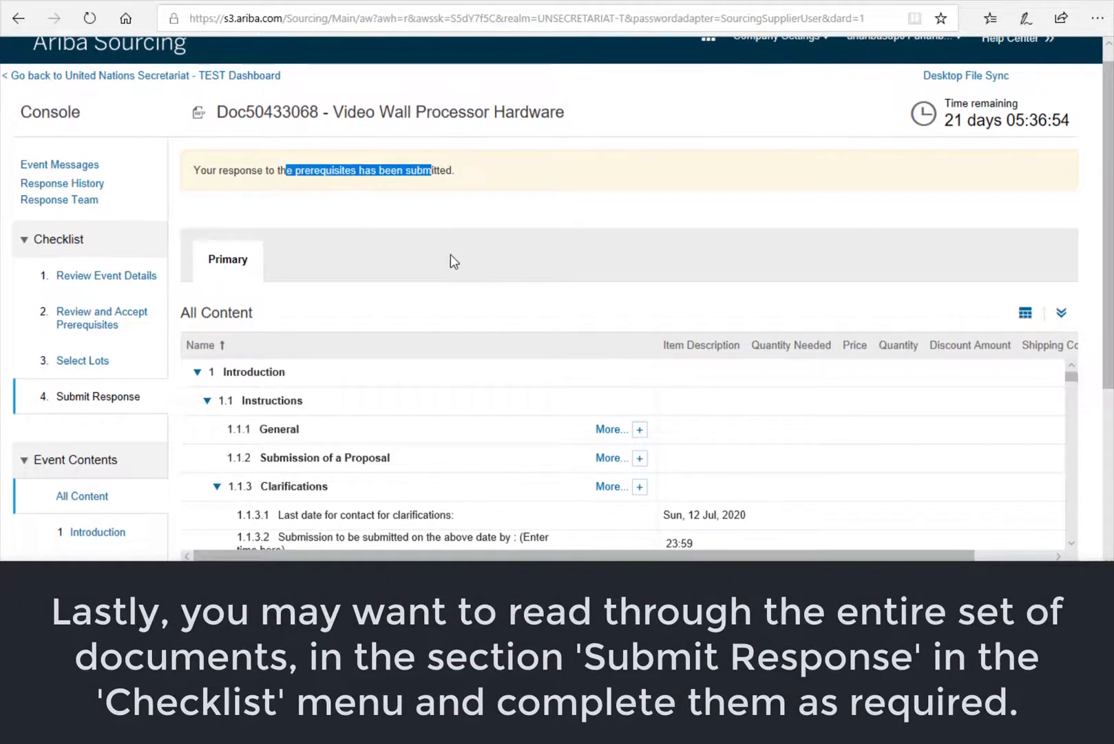
scroll(450, 255, down, 3)
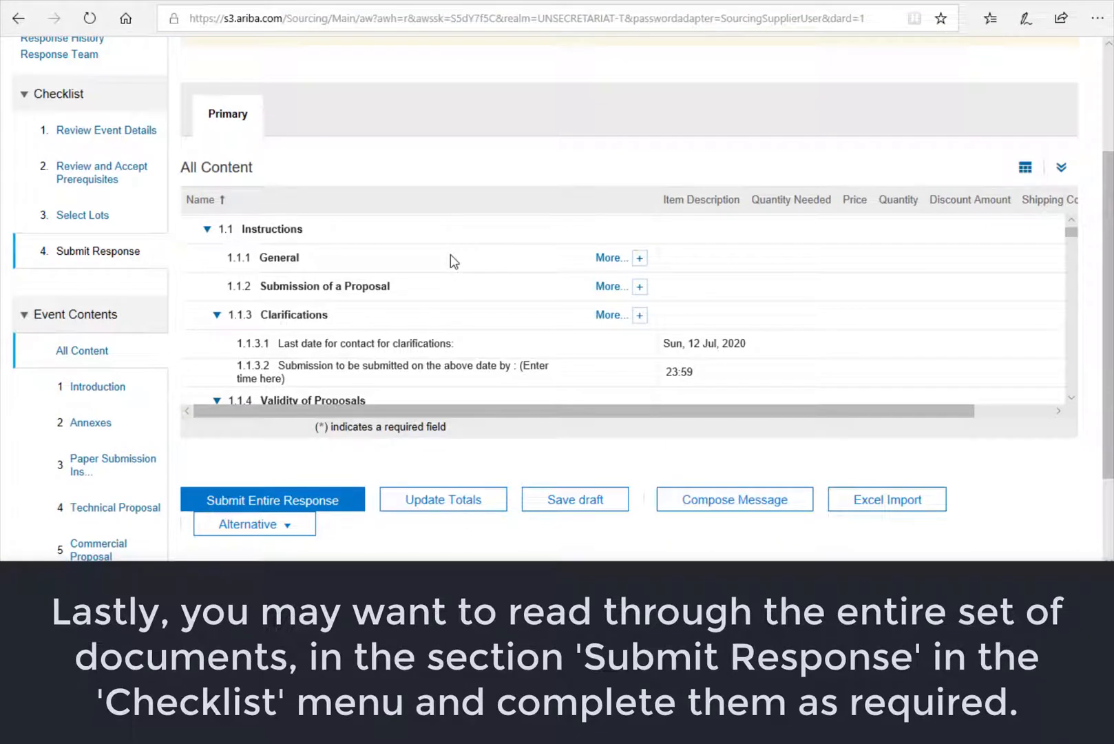
scroll(450, 259, up, 1)
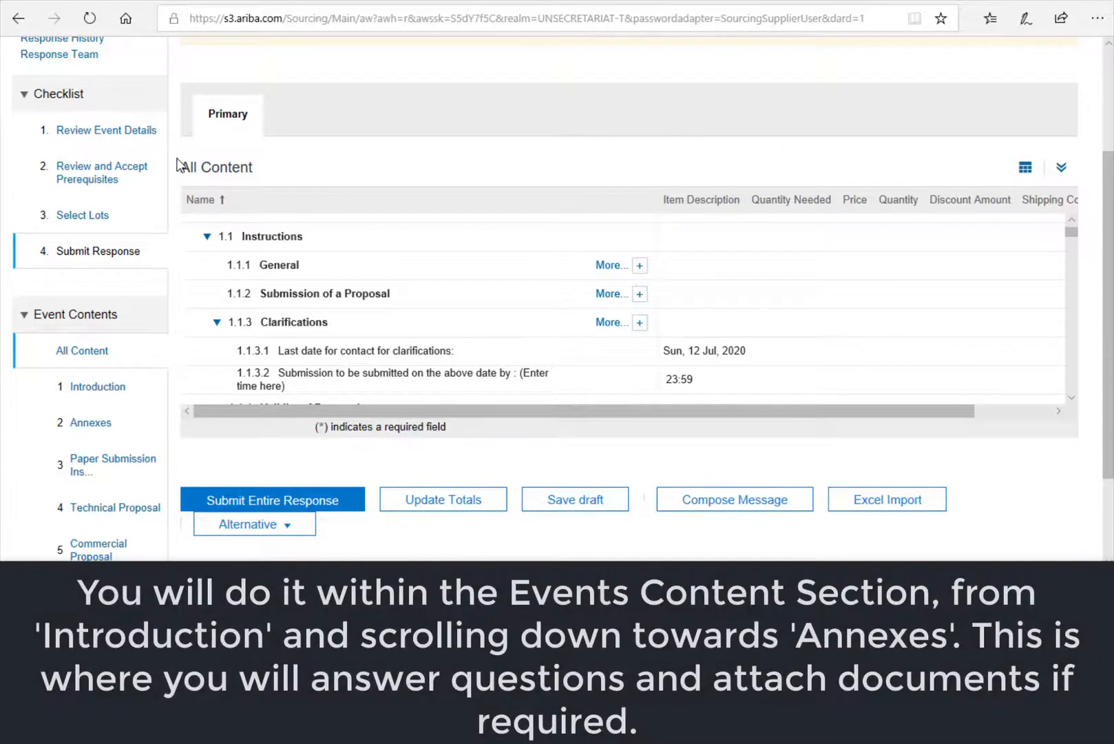
- Scroll through 1 Introduction and the commercial instructions down to 2 Annexes
scroll(568, 261, up, 2)
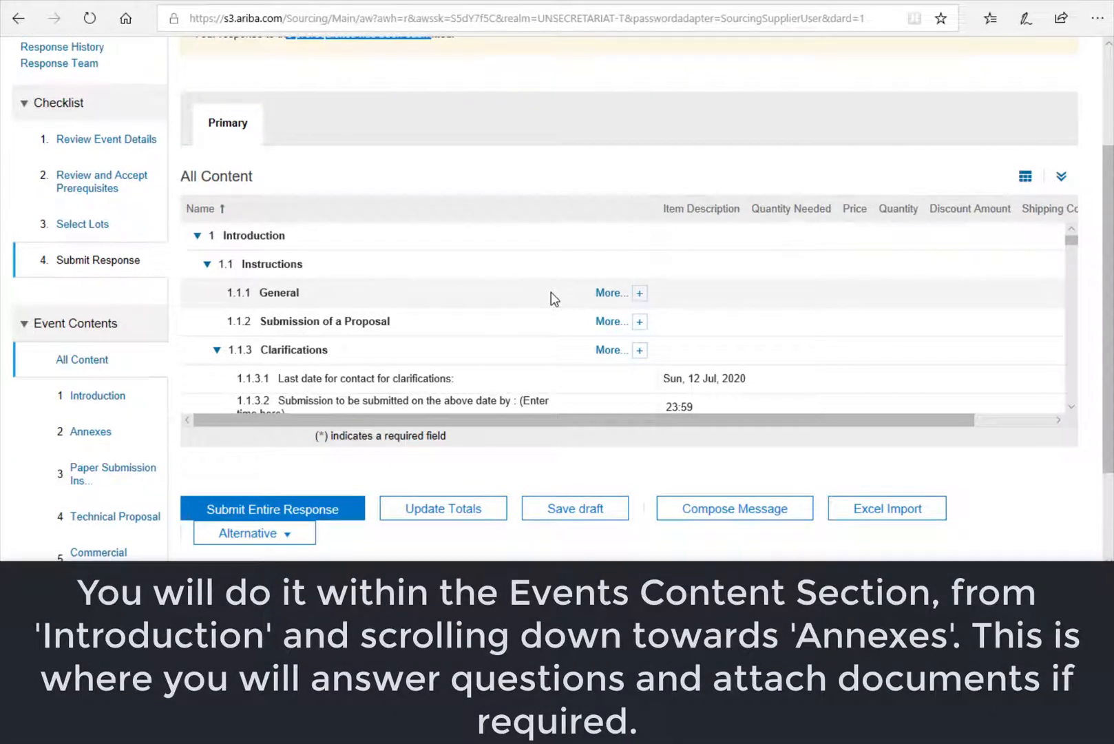
scroll(560, 348, down, 5)
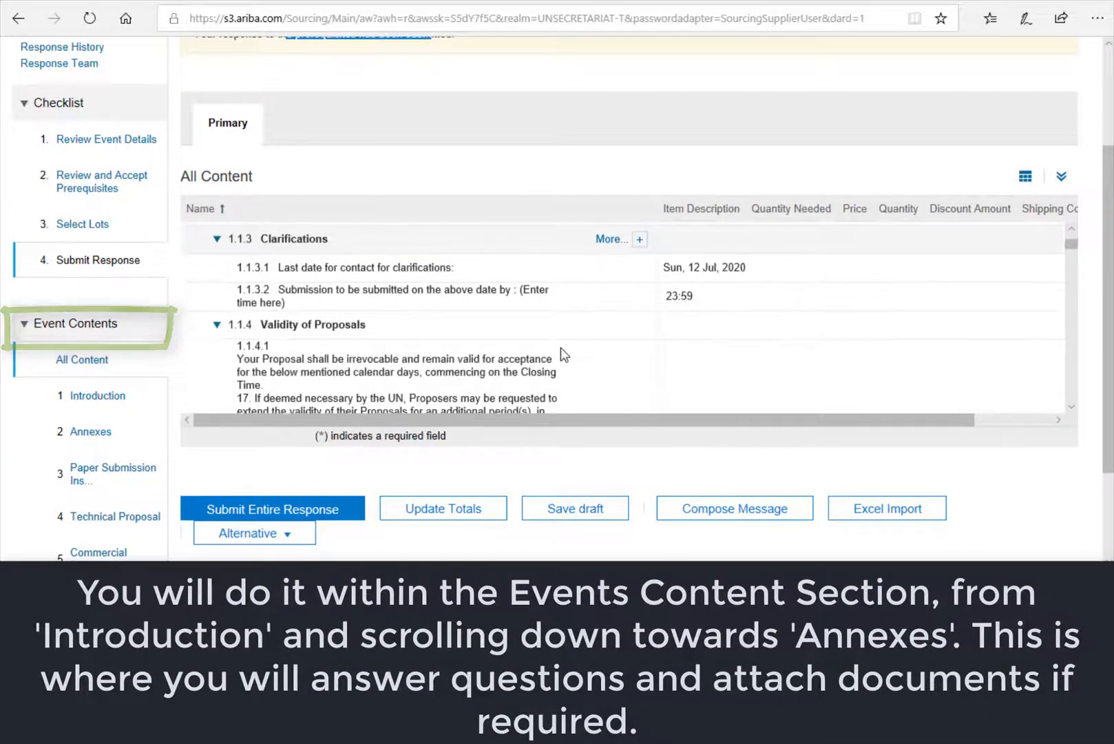
scroll(561, 347, down, 6)
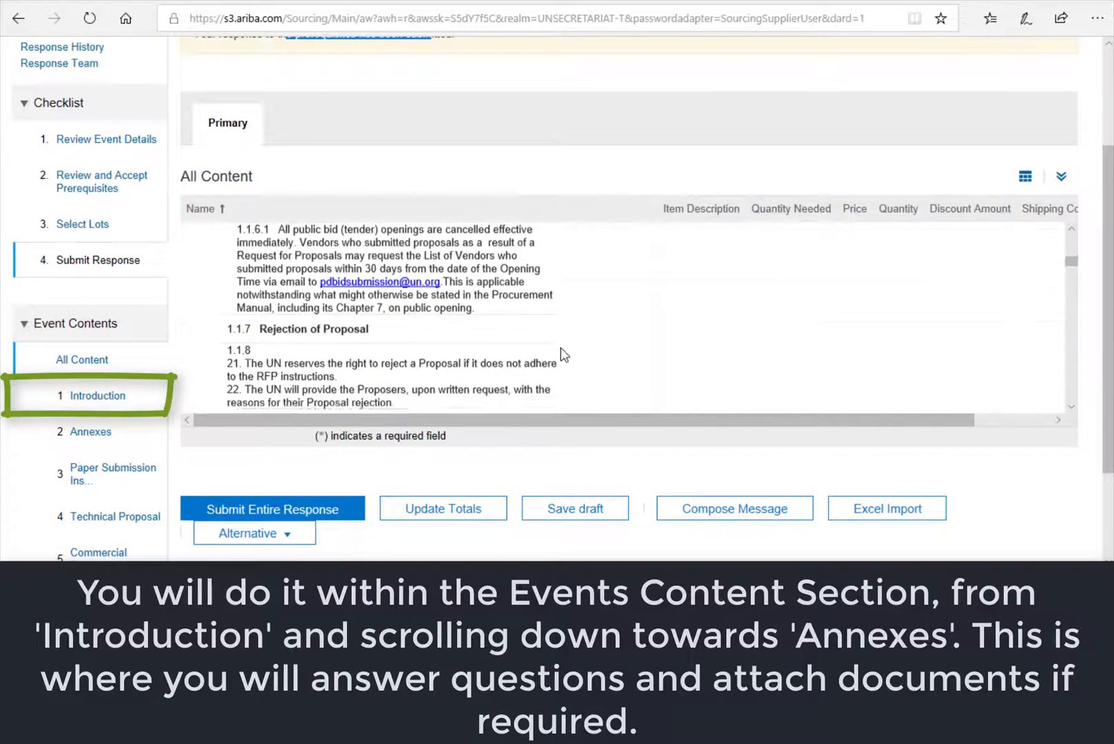
scroll(560, 347, down, 10)
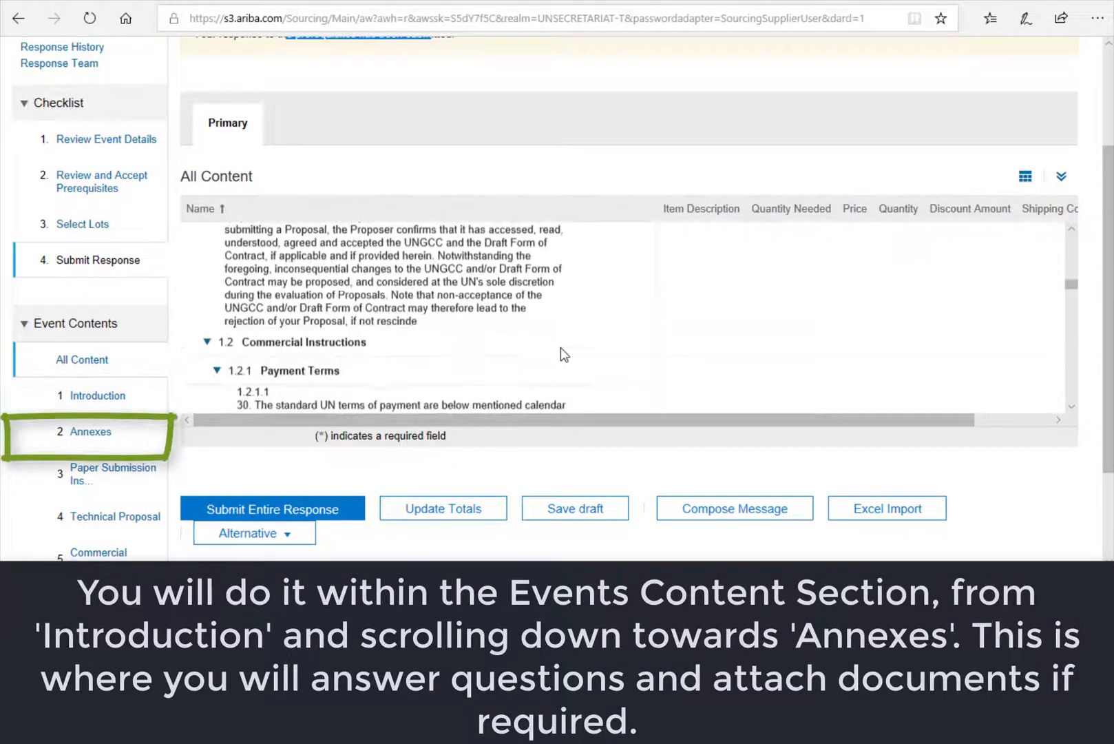
scroll(561, 348, down, 10)
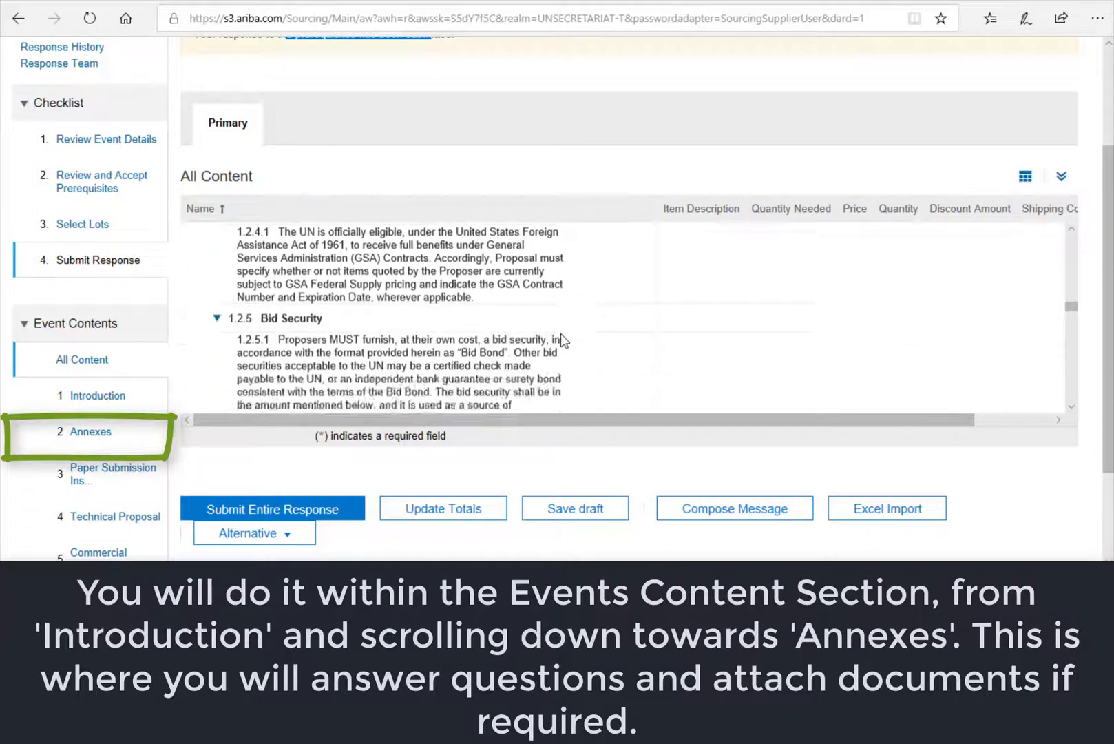
scroll(561, 333, down, 10)
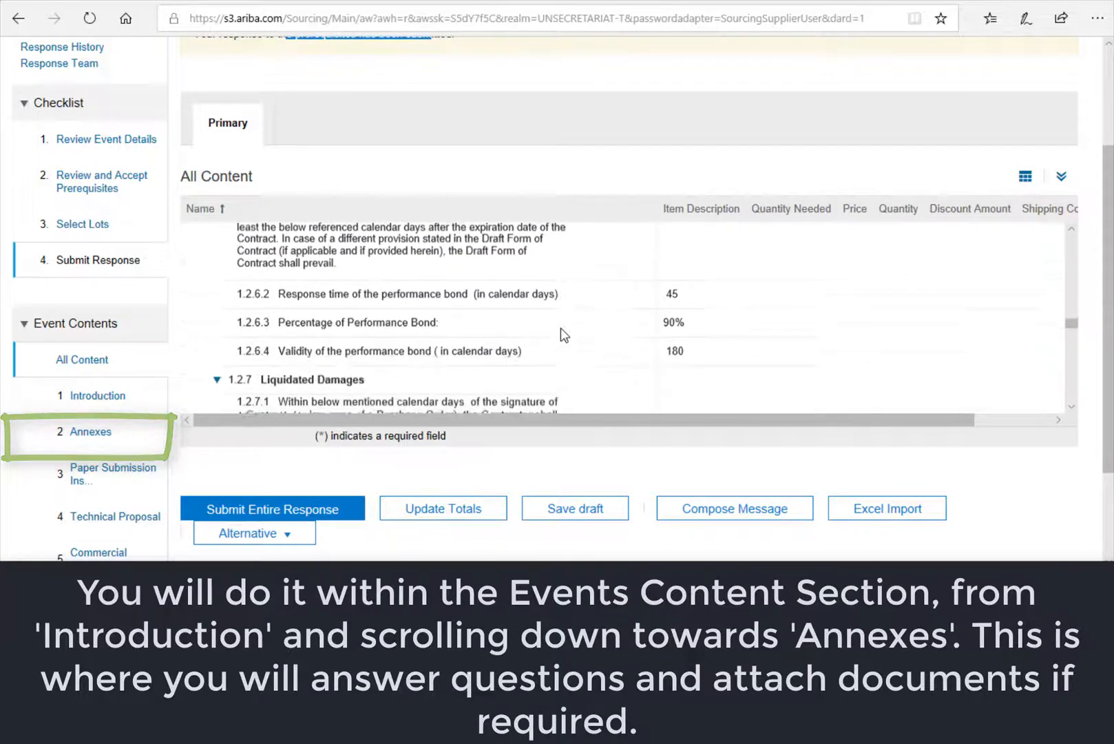
scroll(561, 330, down, 5)
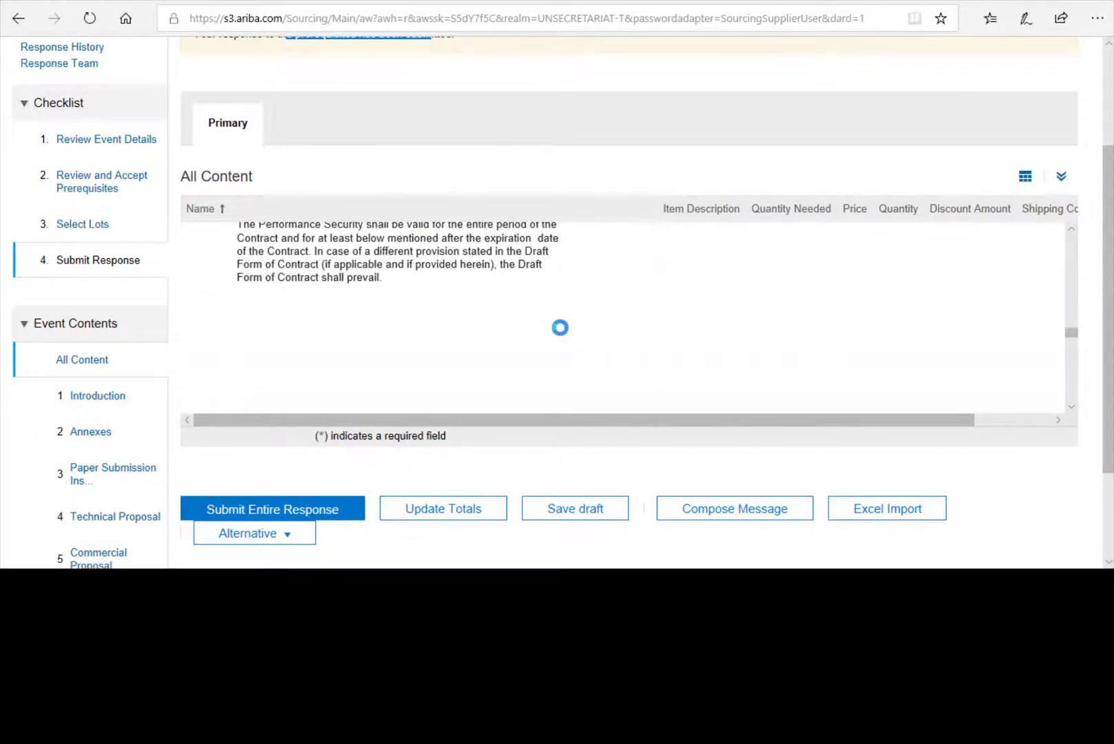
scroll(560, 327, down, 10)
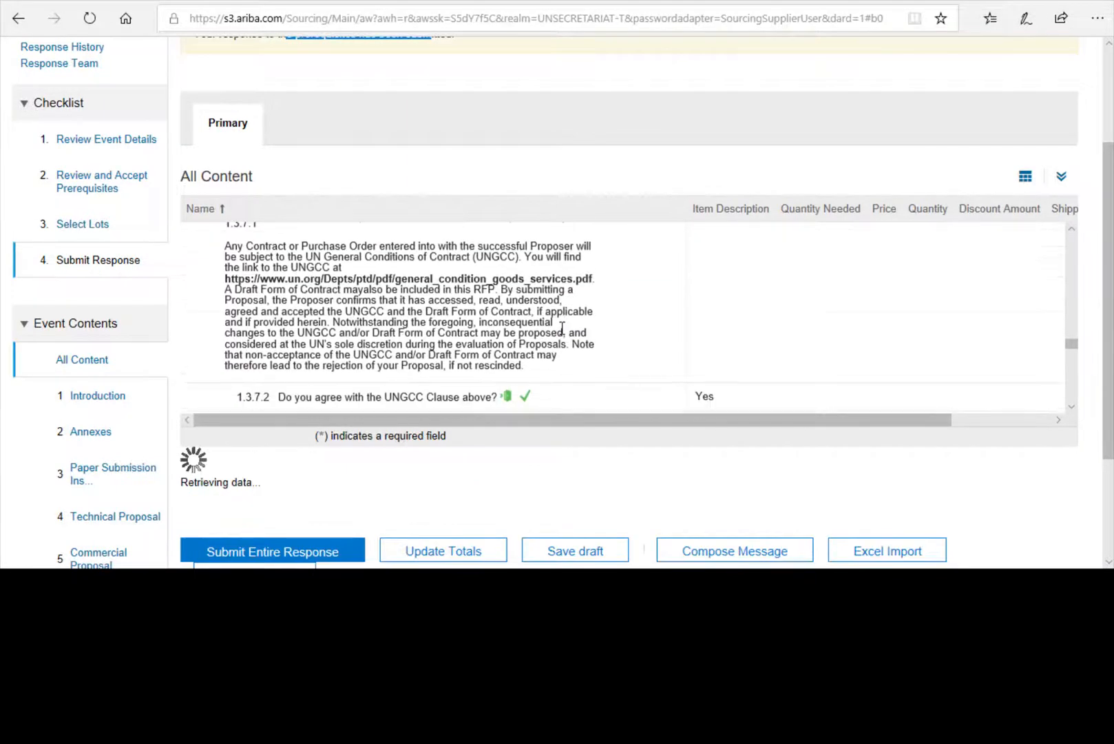
scroll(561, 329, down, 10)
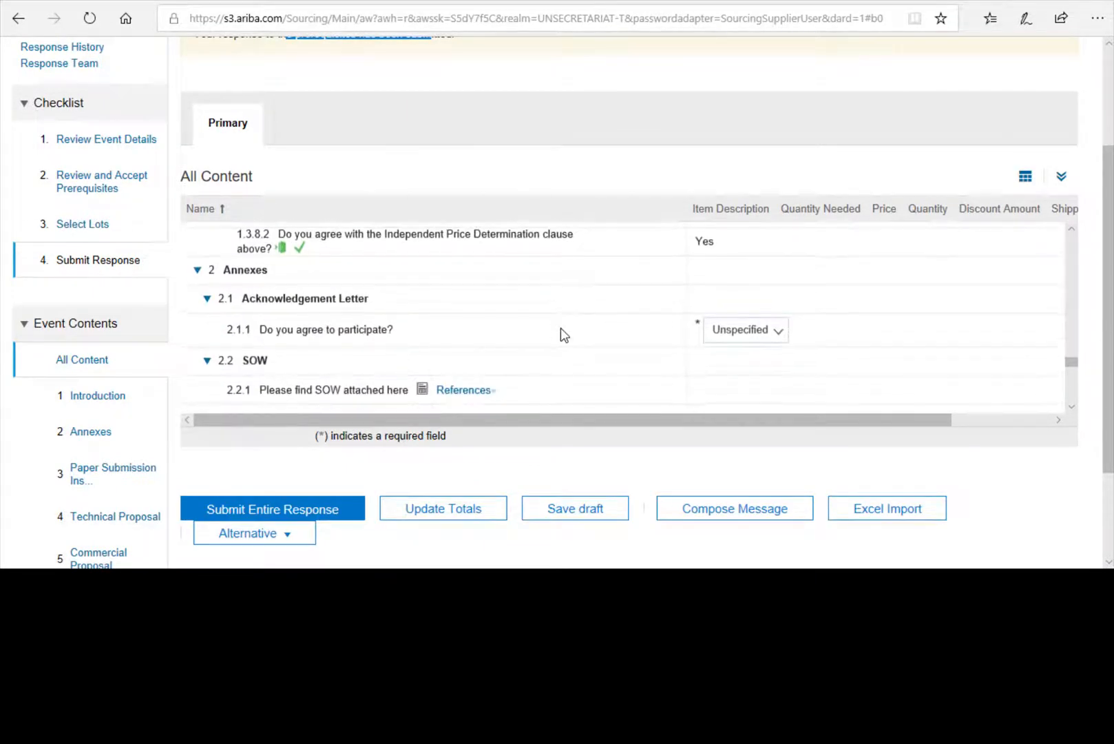
scroll(564, 335, down, 1)
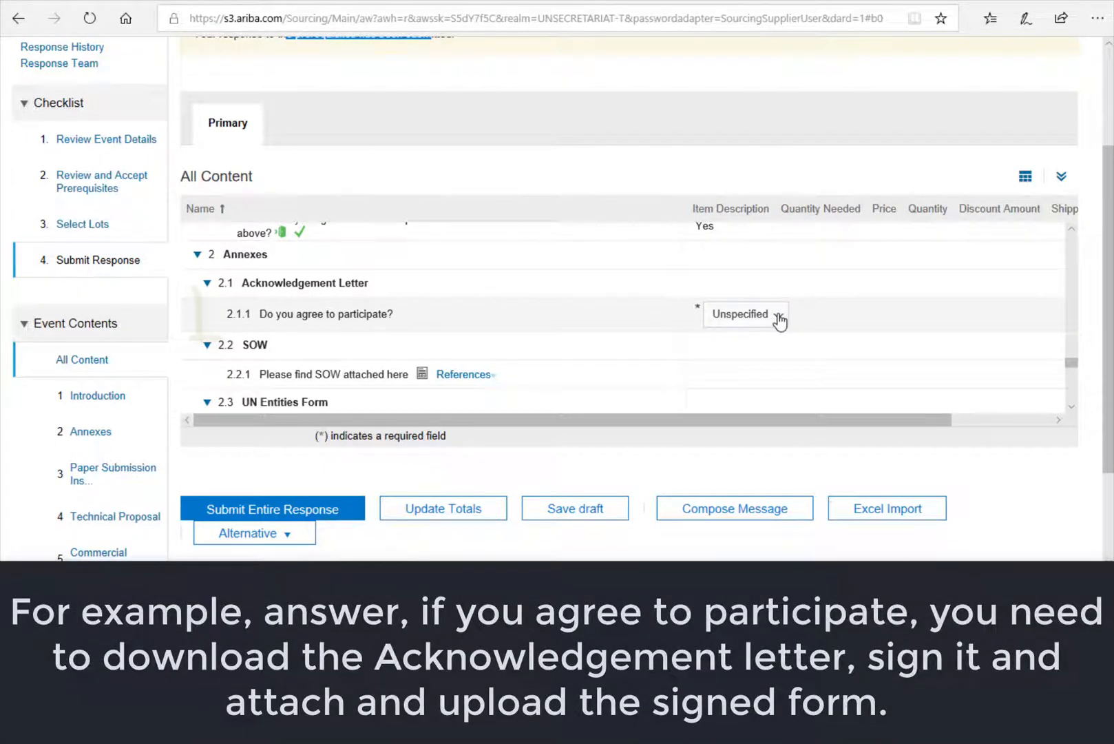
- Set 2.1.1 'Do you agree to participate?' to Yes and review the Acknowledgement letter instruction
click(778, 316)
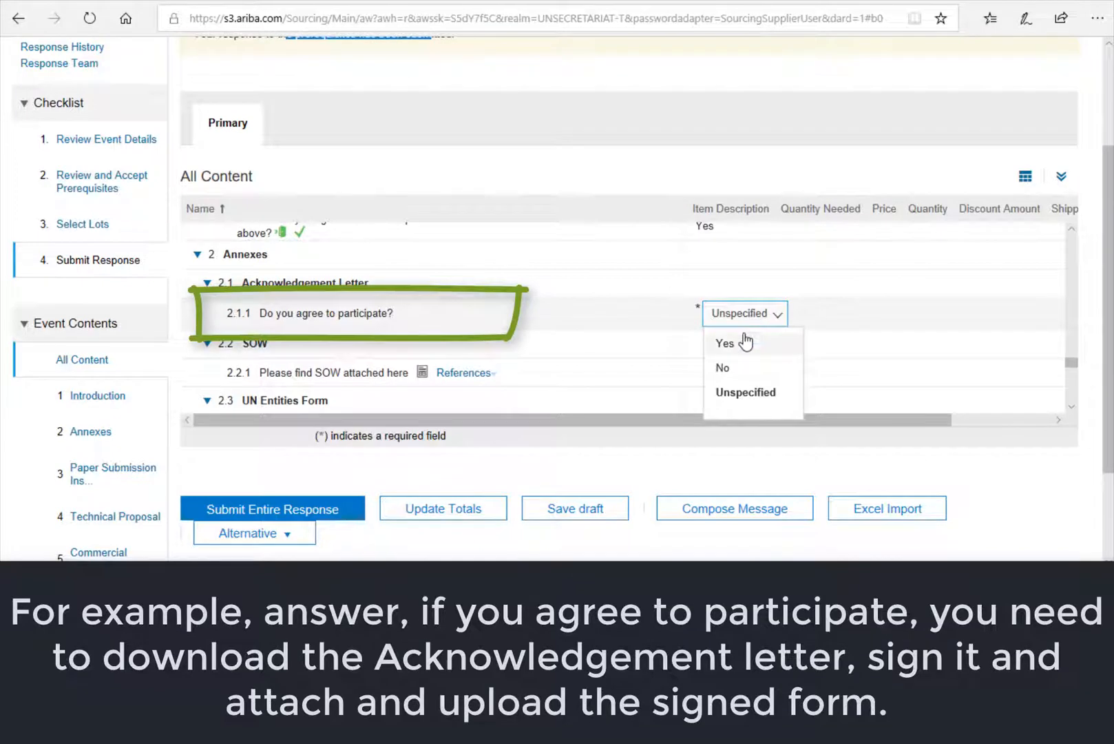
click(724, 344)
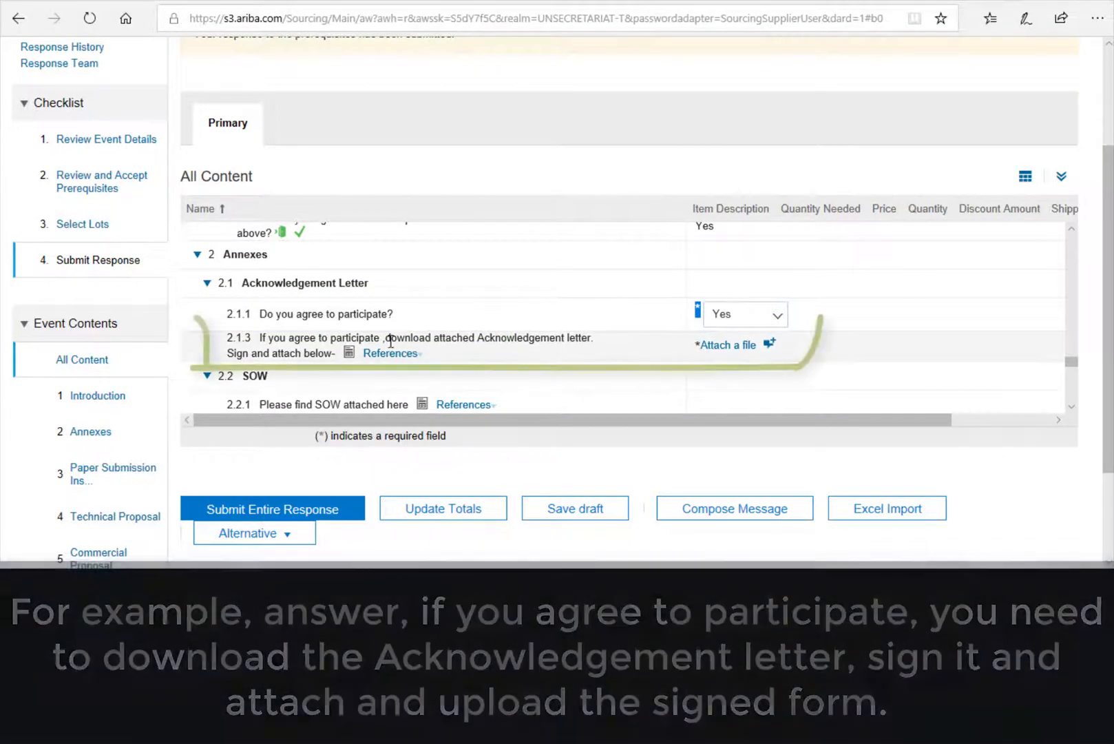
mouse_move(393, 338)
mouse_down()
mouse_move(482, 354)
mouse_move(528, 342)
mouse_up()
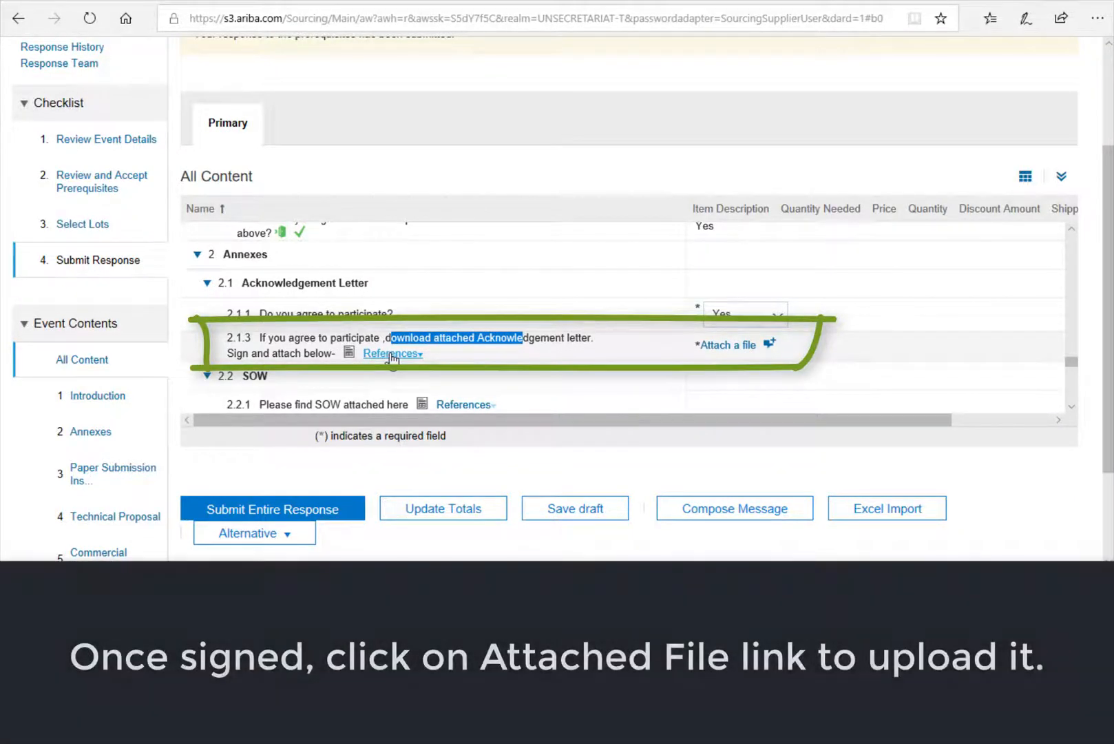
- Upload Acknowledgement letter.docx as the attachment for item 2.1.3
click(731, 345)
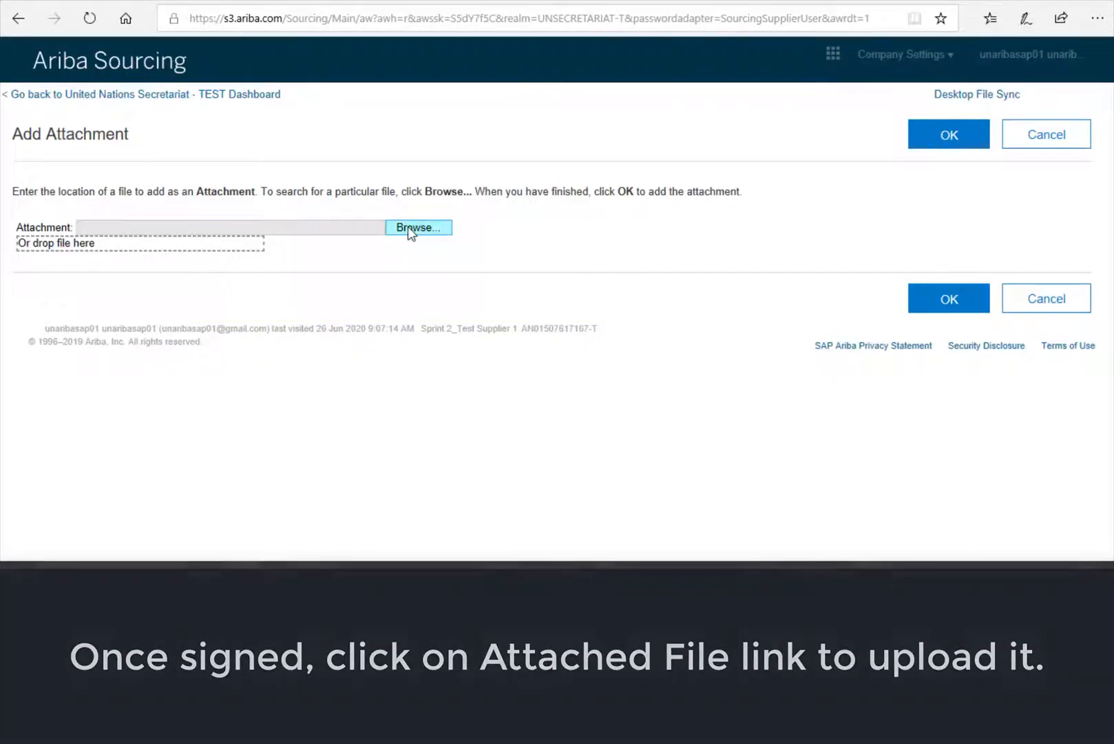
click(407, 225)
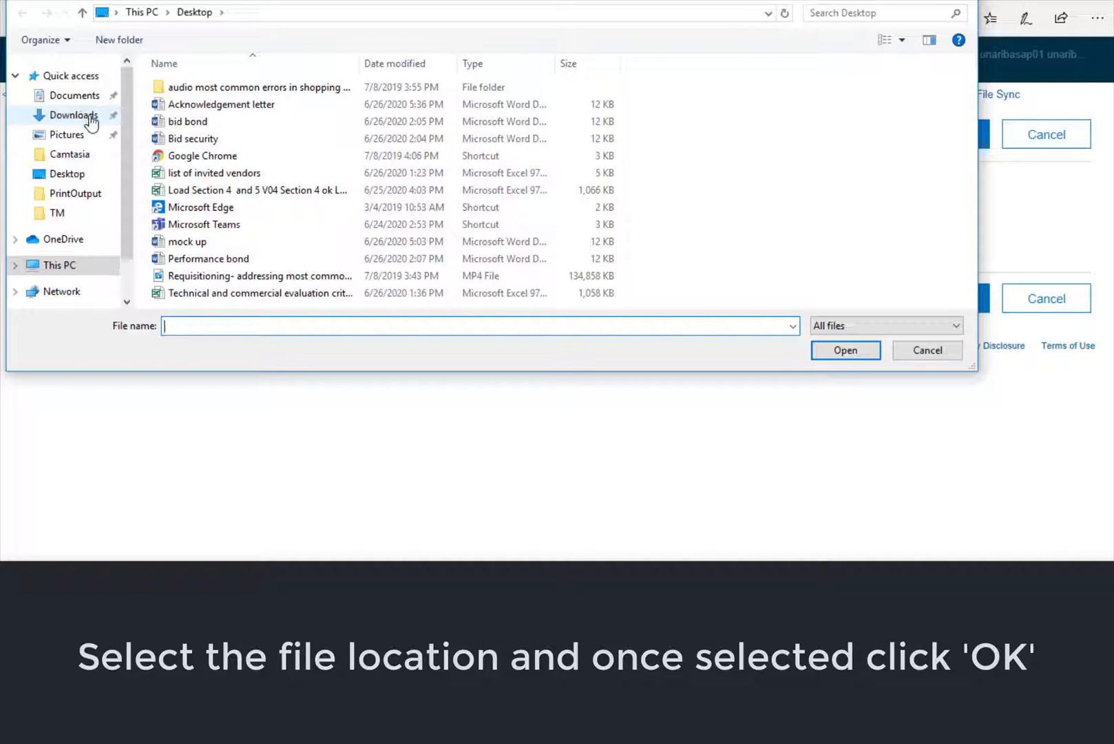
click(240, 105)
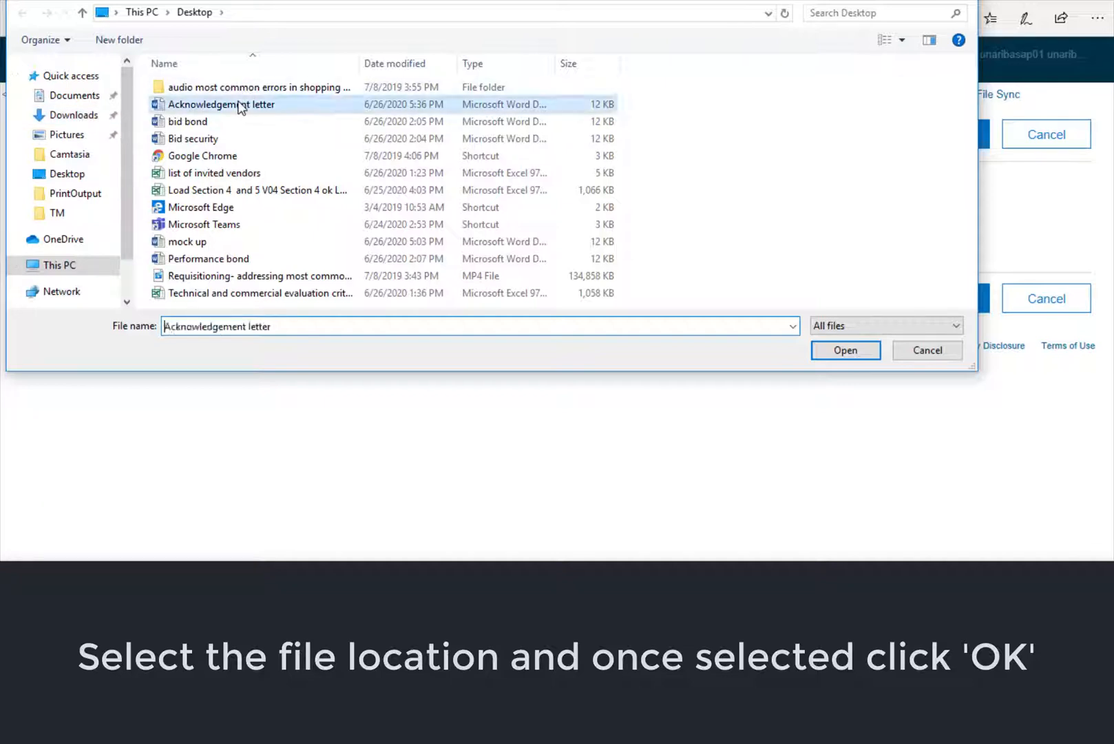
click(846, 351)
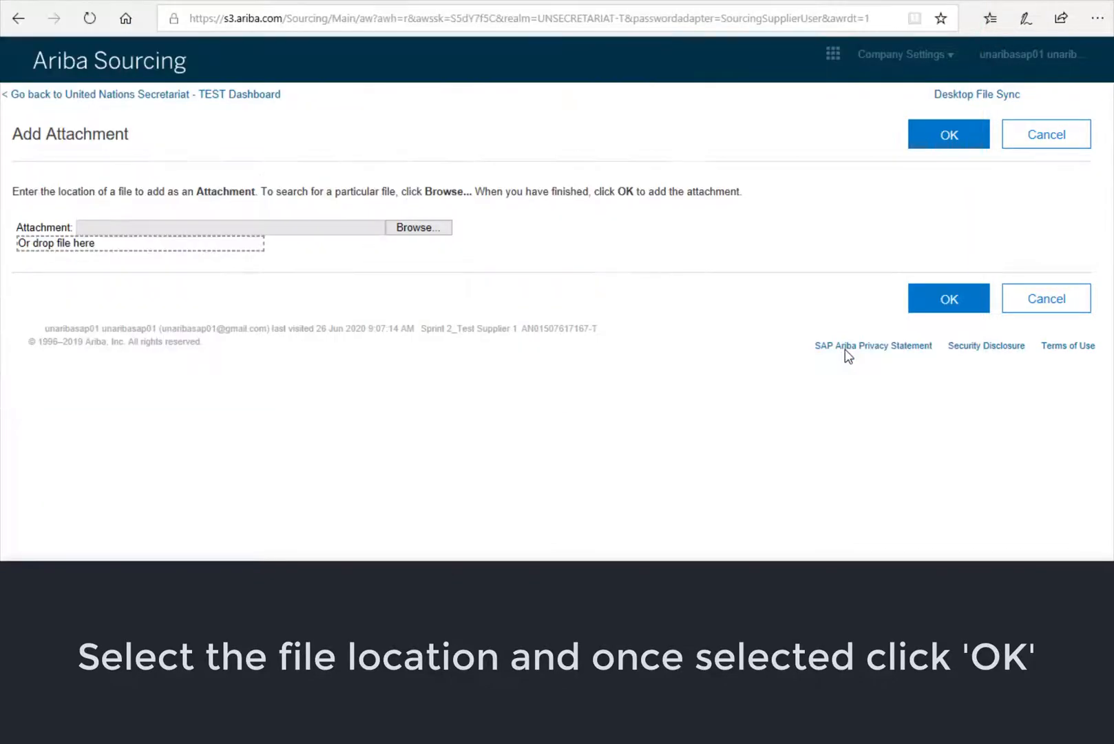
click(950, 299)
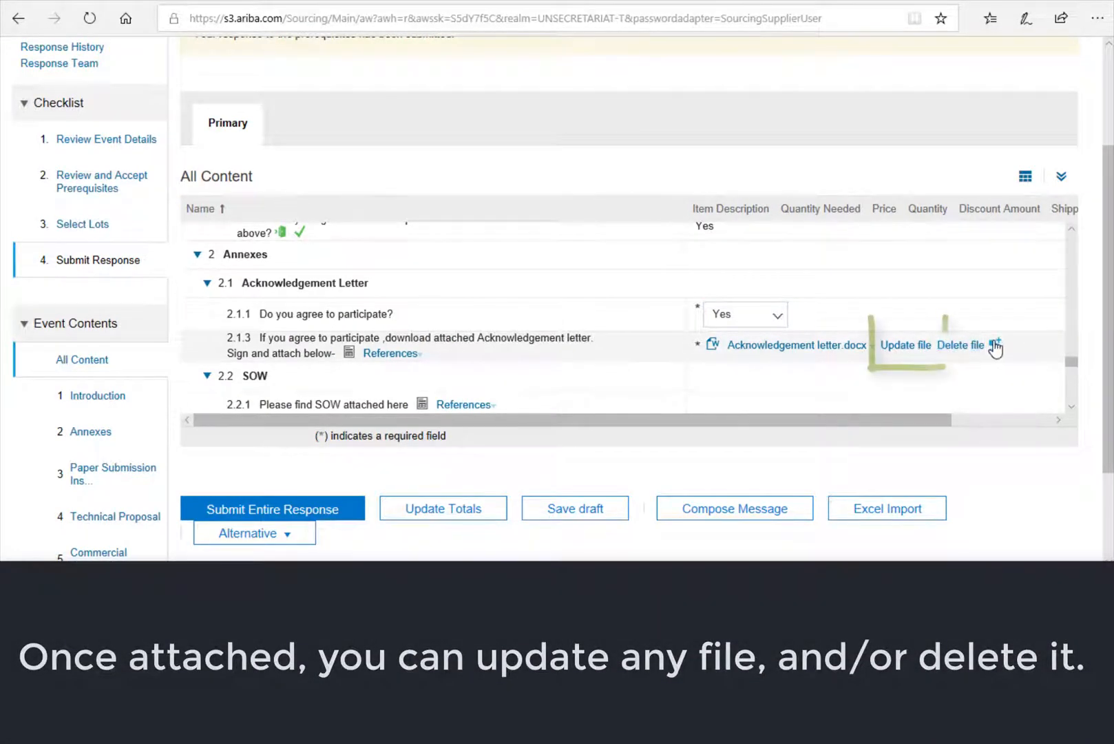
- Add the comment 'this is a comment on Acknowledgement letter' to the 2.1.3 attachment
click(970, 347)
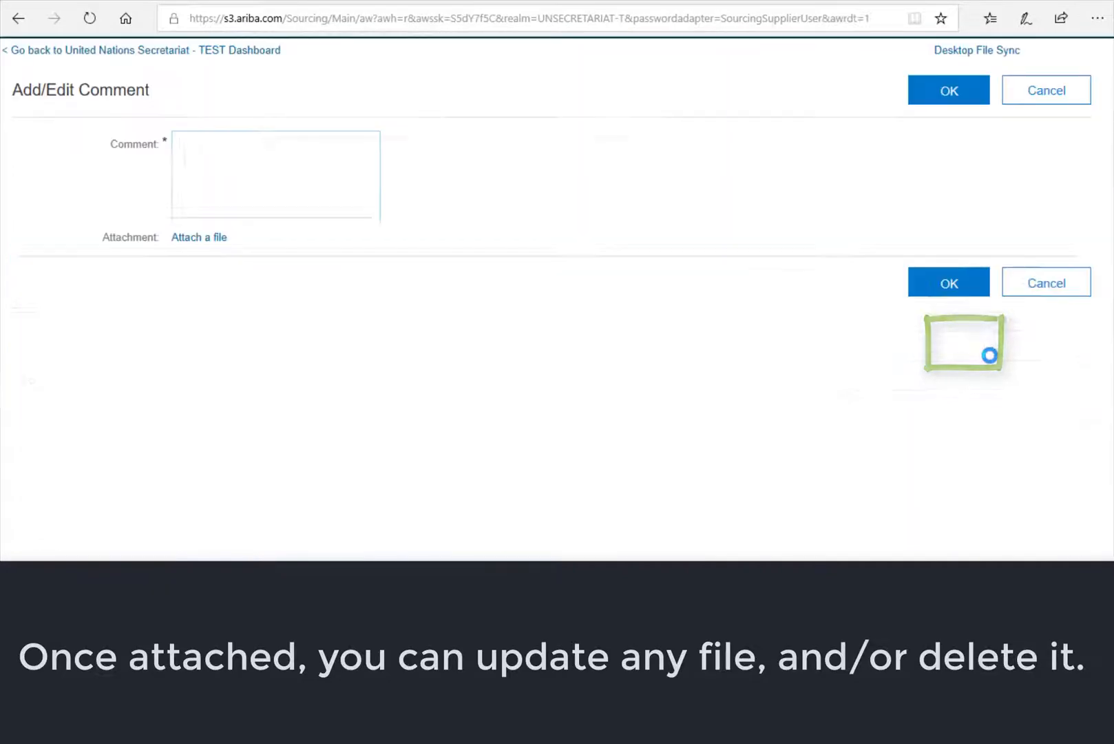
text(this)
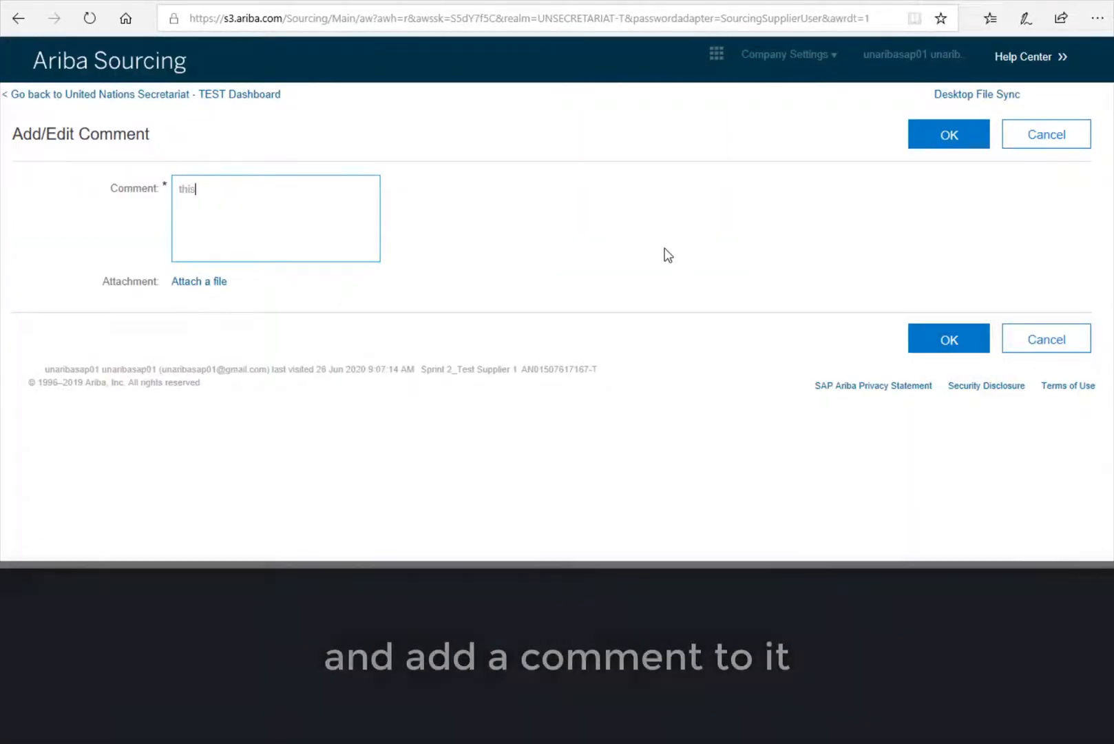
text( is a commet)
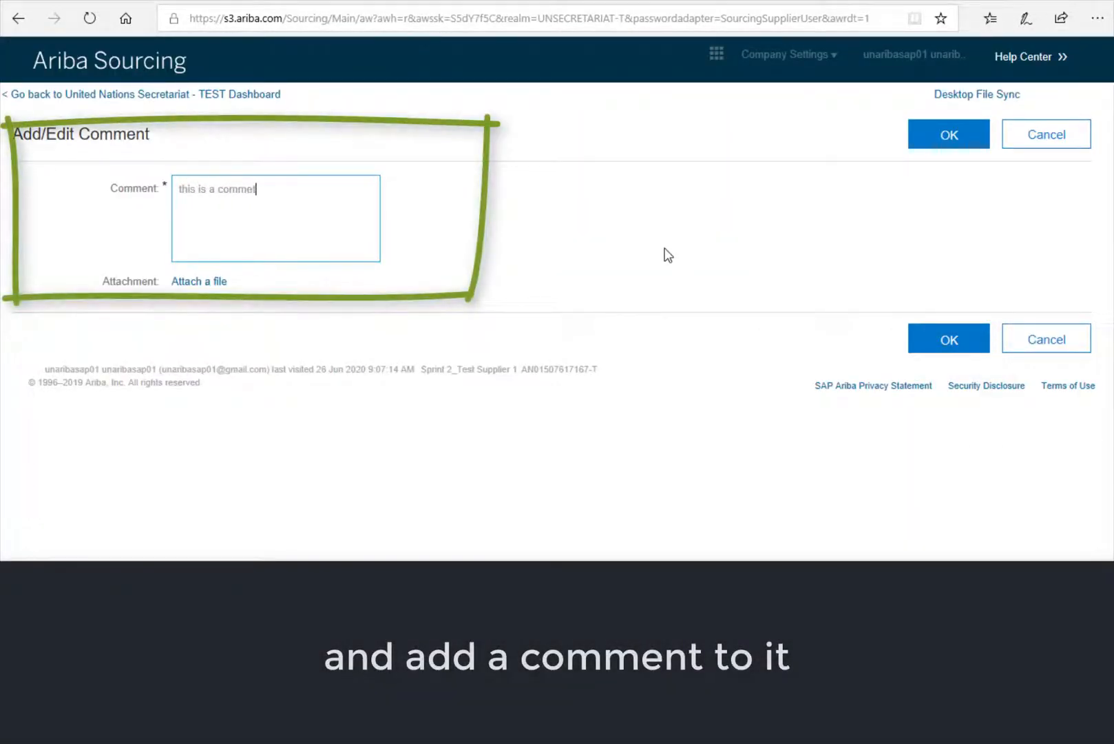
text( on)
key(BackSpace)
key(BackSpace)
key(BackSpace)
key(BackSpace)
key(BackSpace)
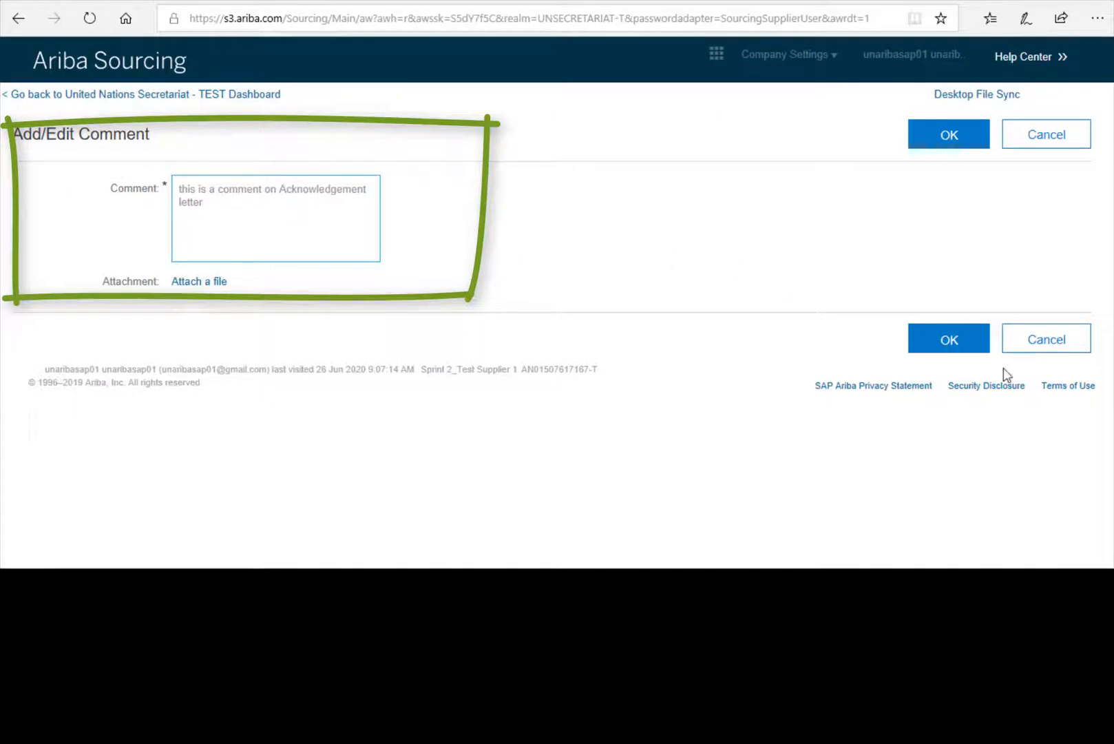
click(963, 350)
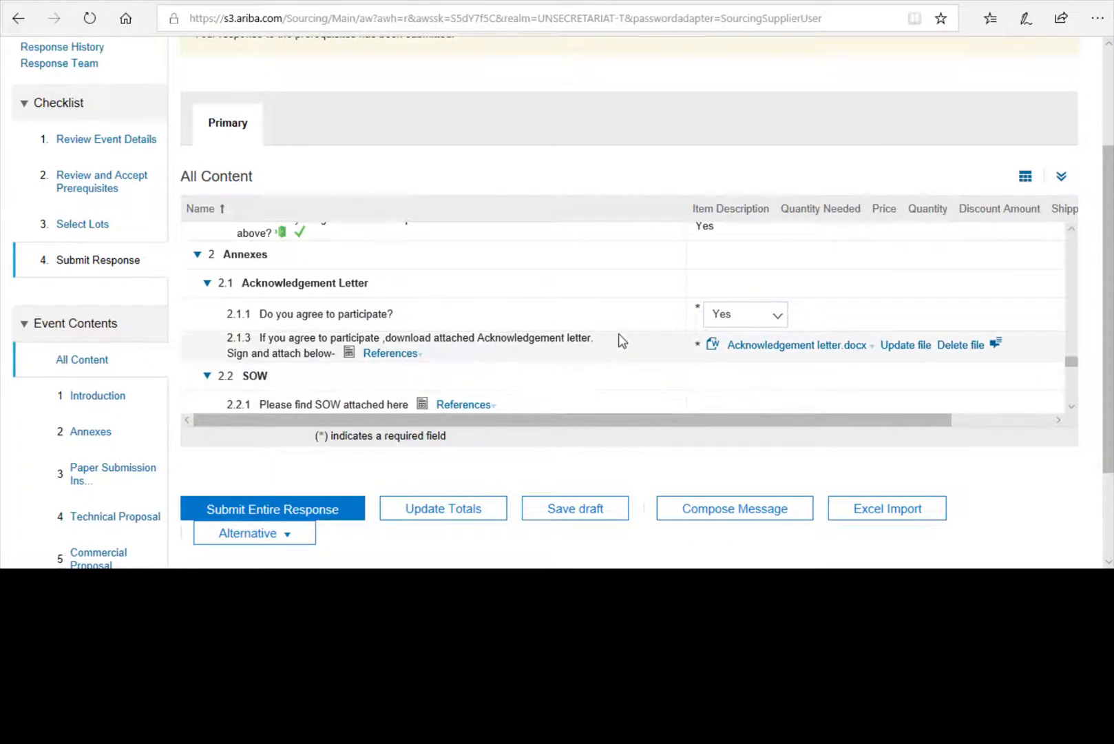
scroll(620, 334, down, 1)
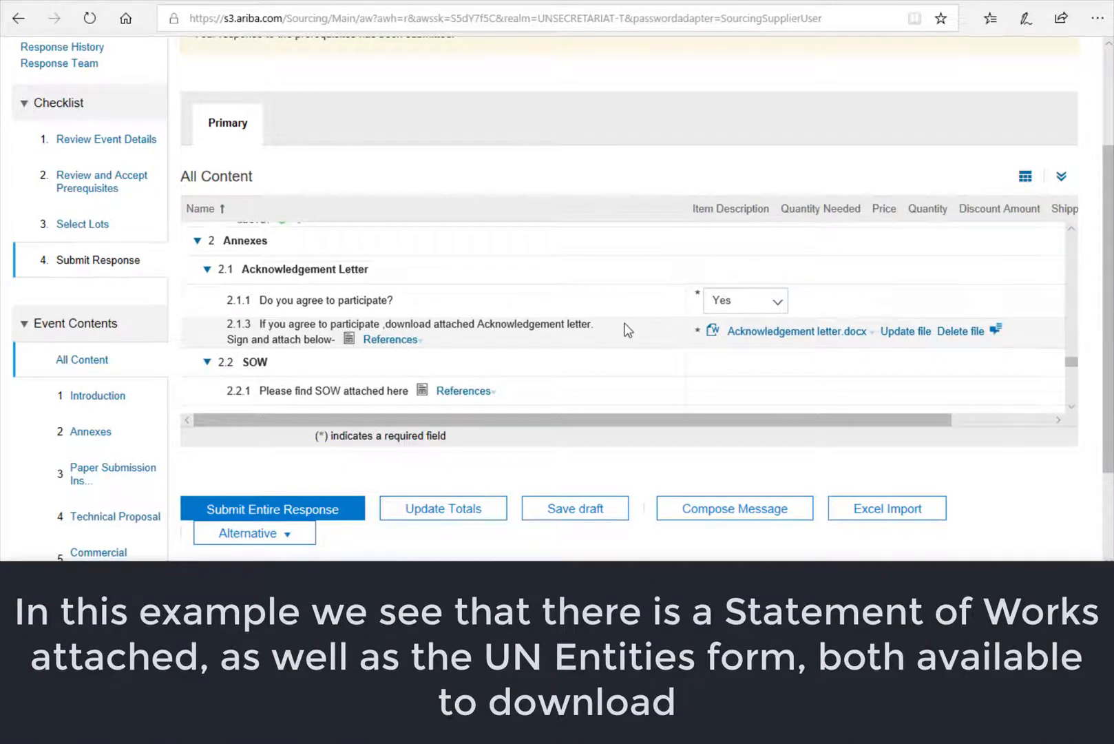
scroll(623, 329, down, 1)
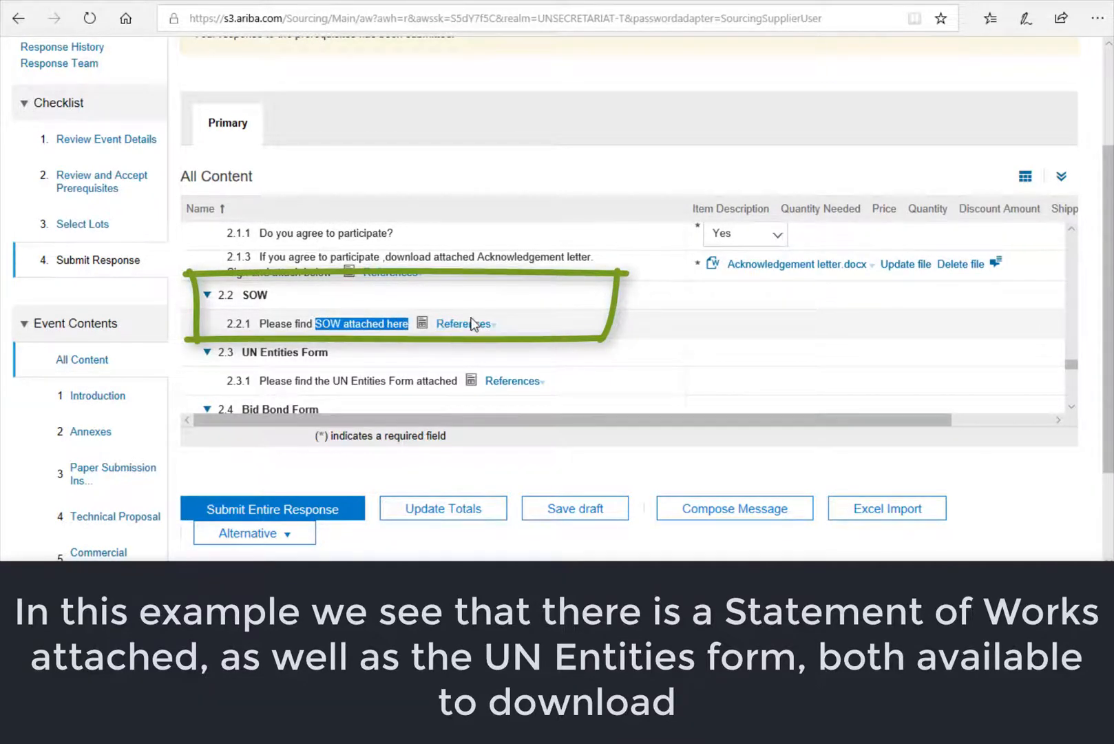
- Download UN Entities Form.docx from the 2.3.1 references and open it in Word
scroll(577, 351, down, 1)
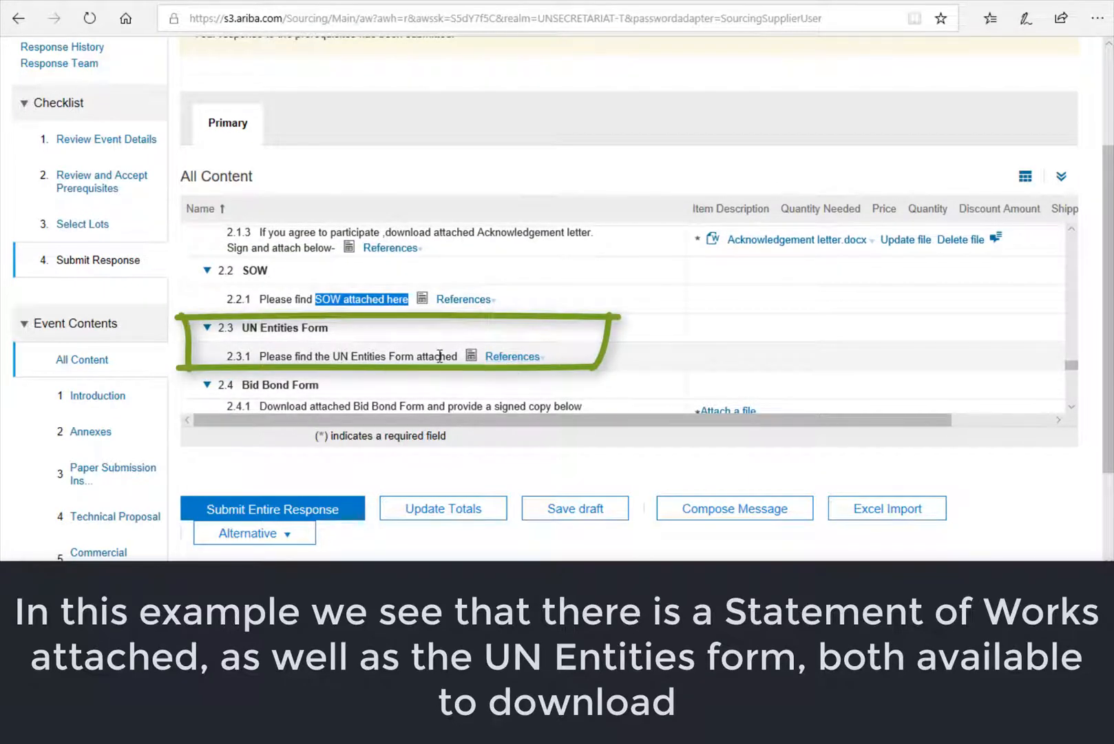
click(514, 356)
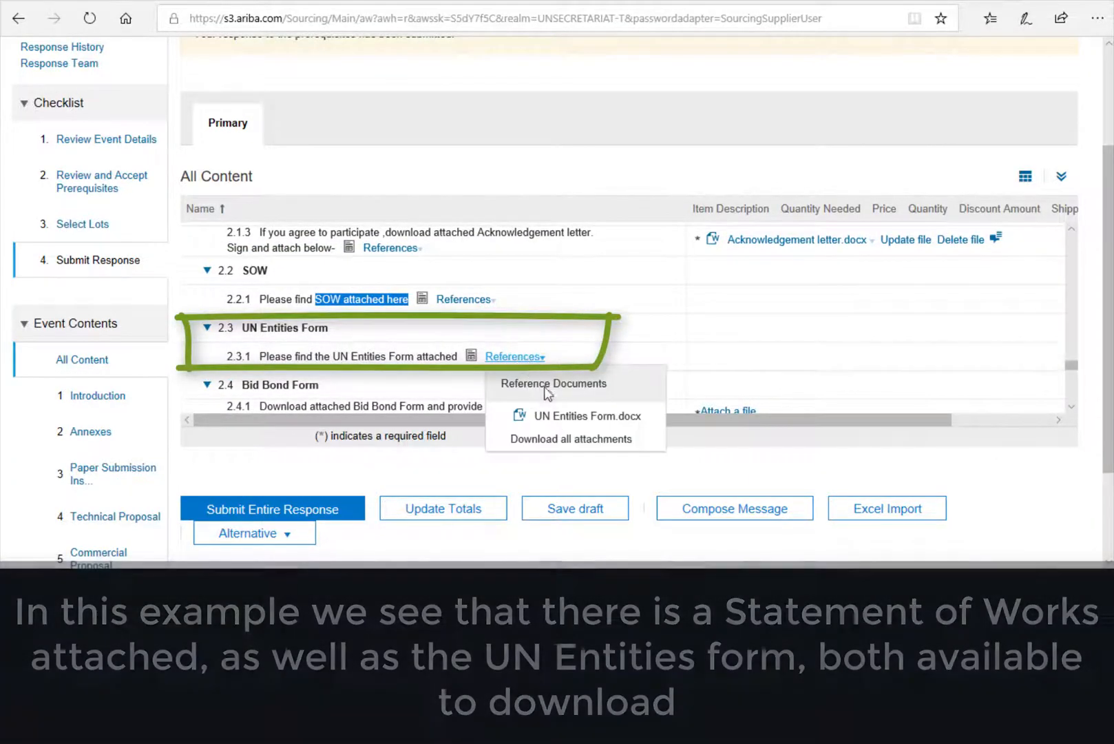
click(569, 417)
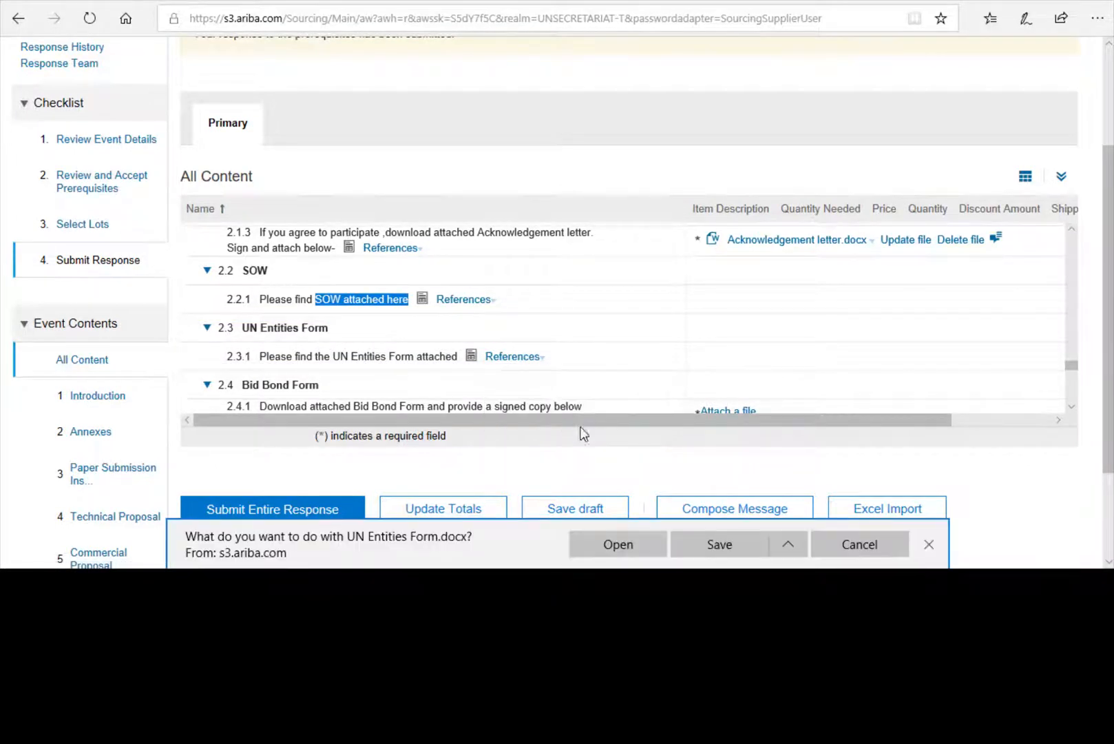
click(618, 548)
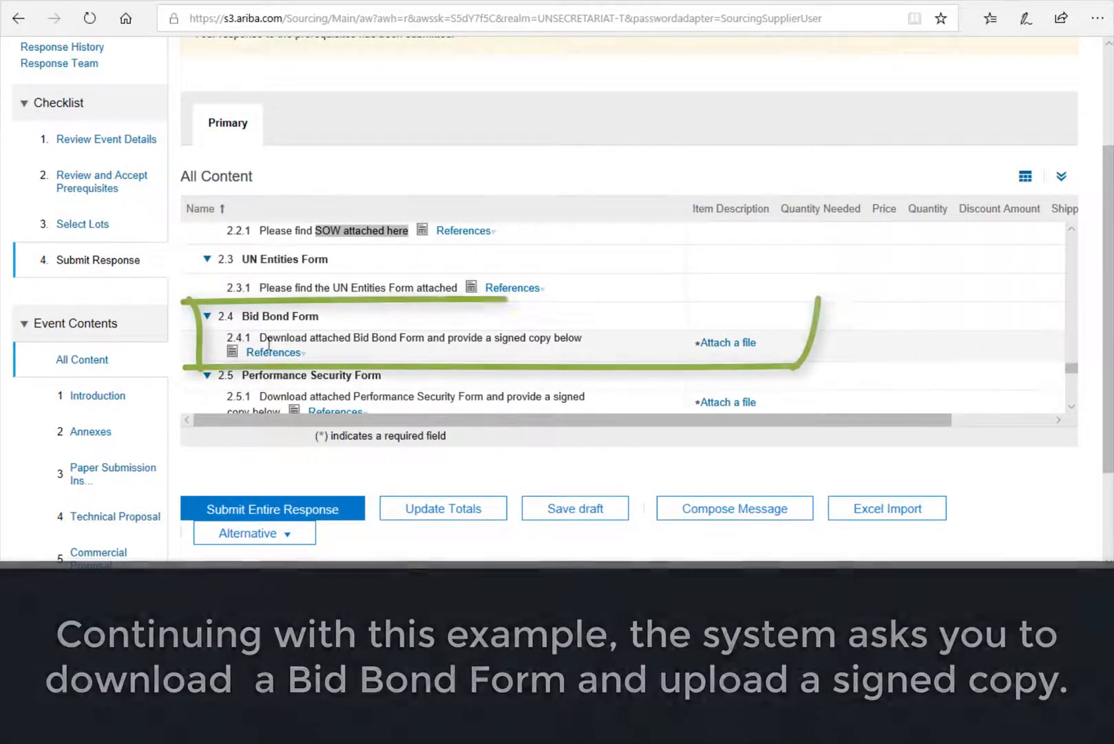
- Review the Bid Bond Form instructions and reference documents for item 2.4.1
scroll(319, 334, down, 2)
click(293, 316)
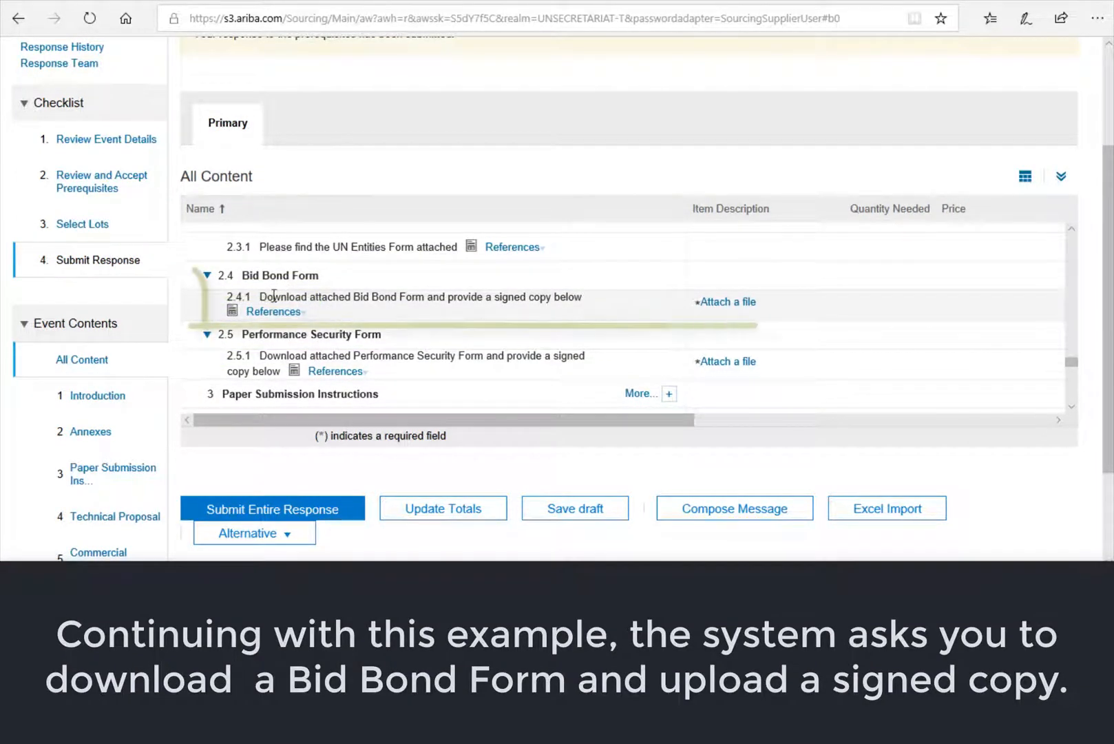
mouse_move(259, 296)
mouse_down()
mouse_move(480, 305)
mouse_move(526, 295)
mouse_move(539, 314)
mouse_up()
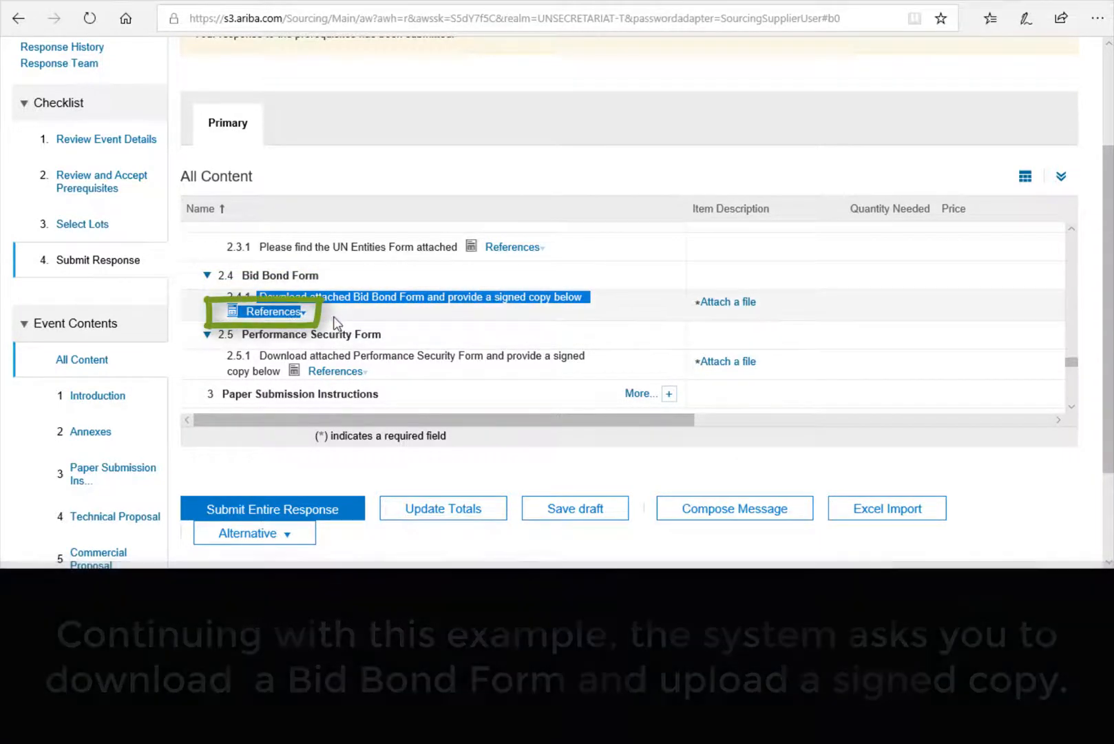
click(333, 316)
click(301, 319)
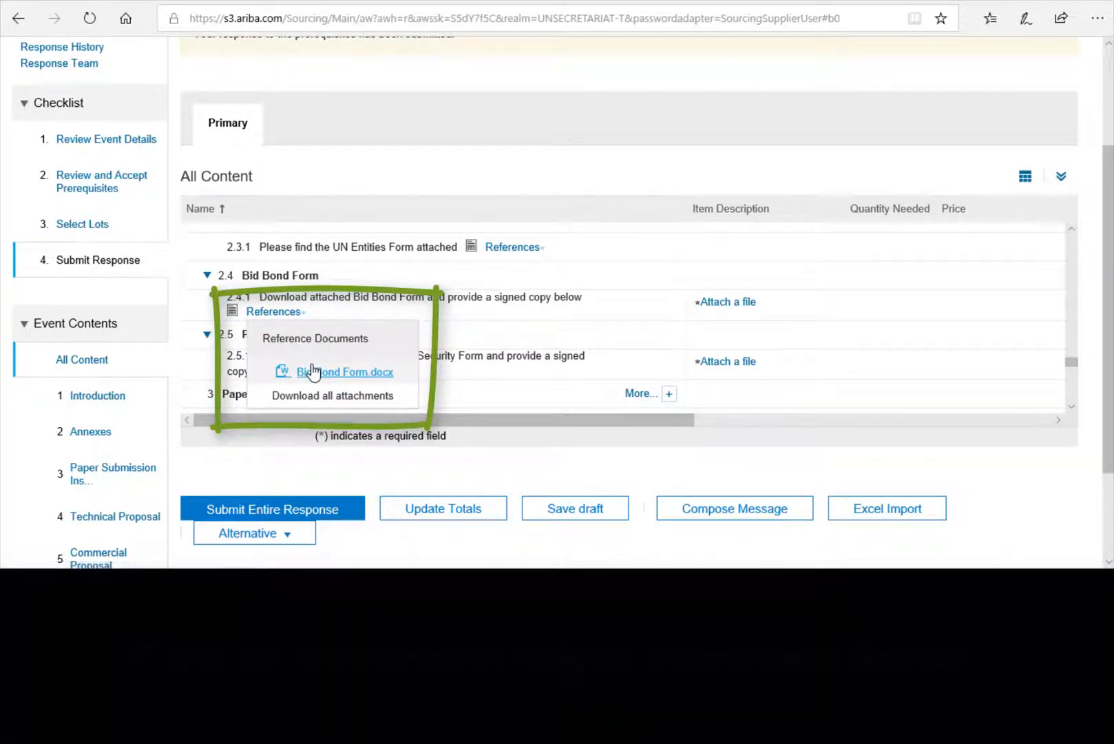
- Attach bid bond.docx from the Desktop to item 2.4.1
click(726, 303)
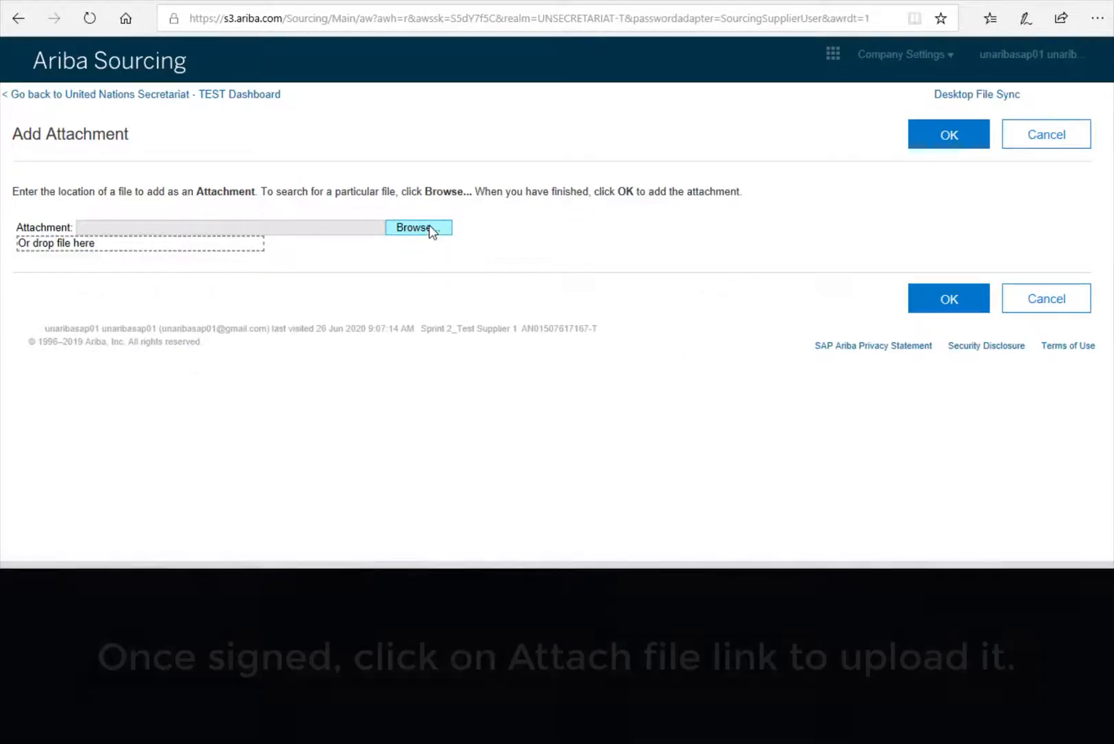
click(429, 225)
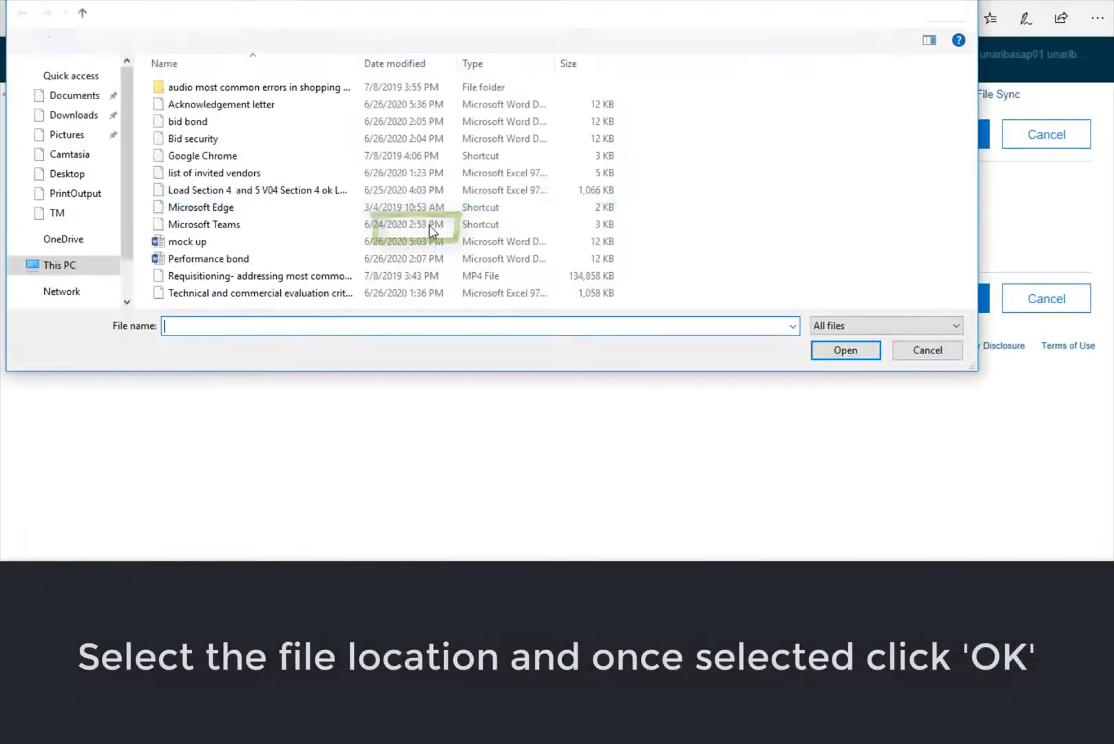
click(200, 123)
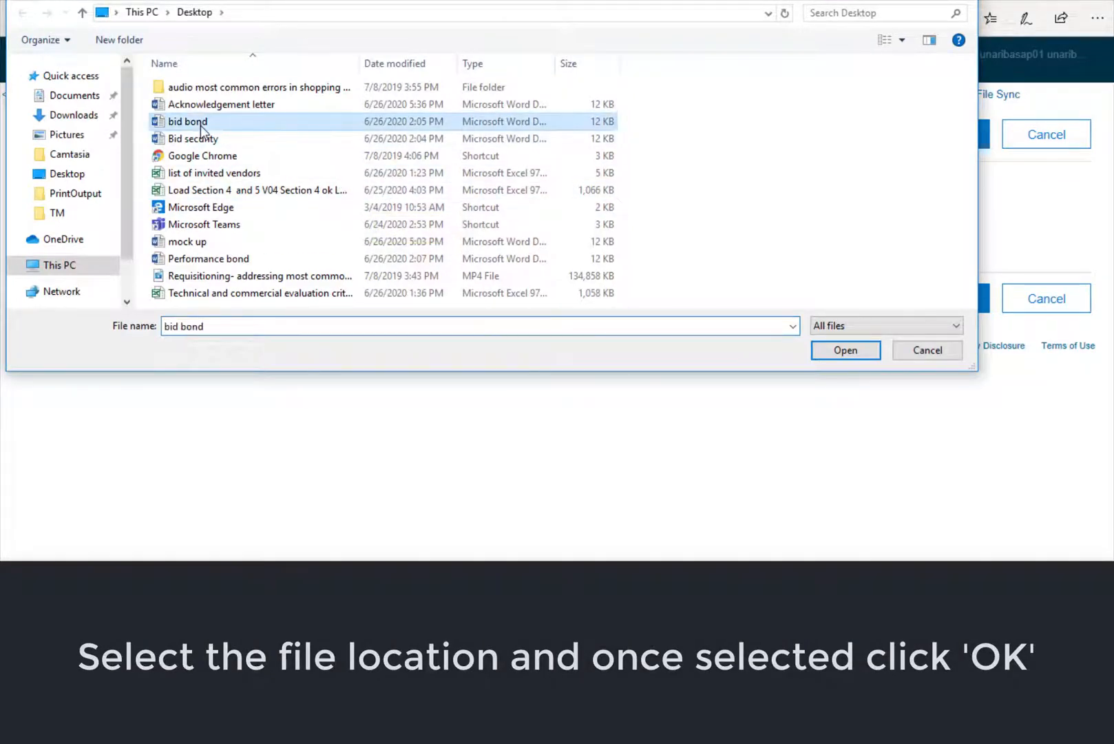
click(840, 355)
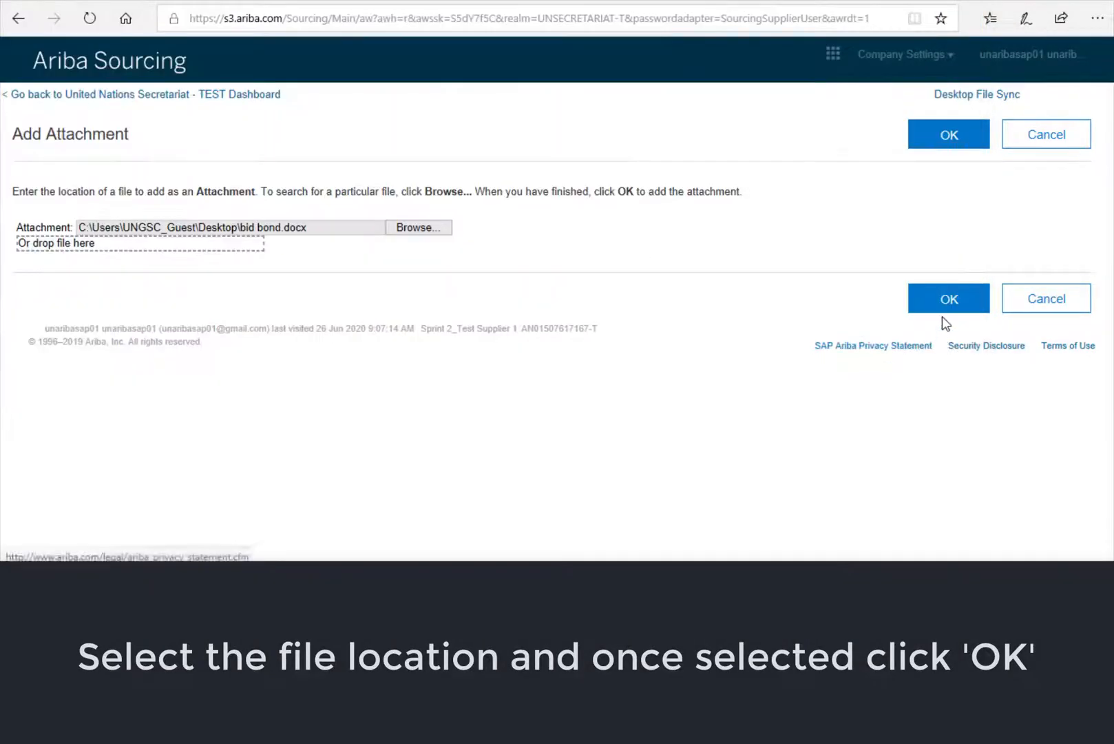
click(945, 303)
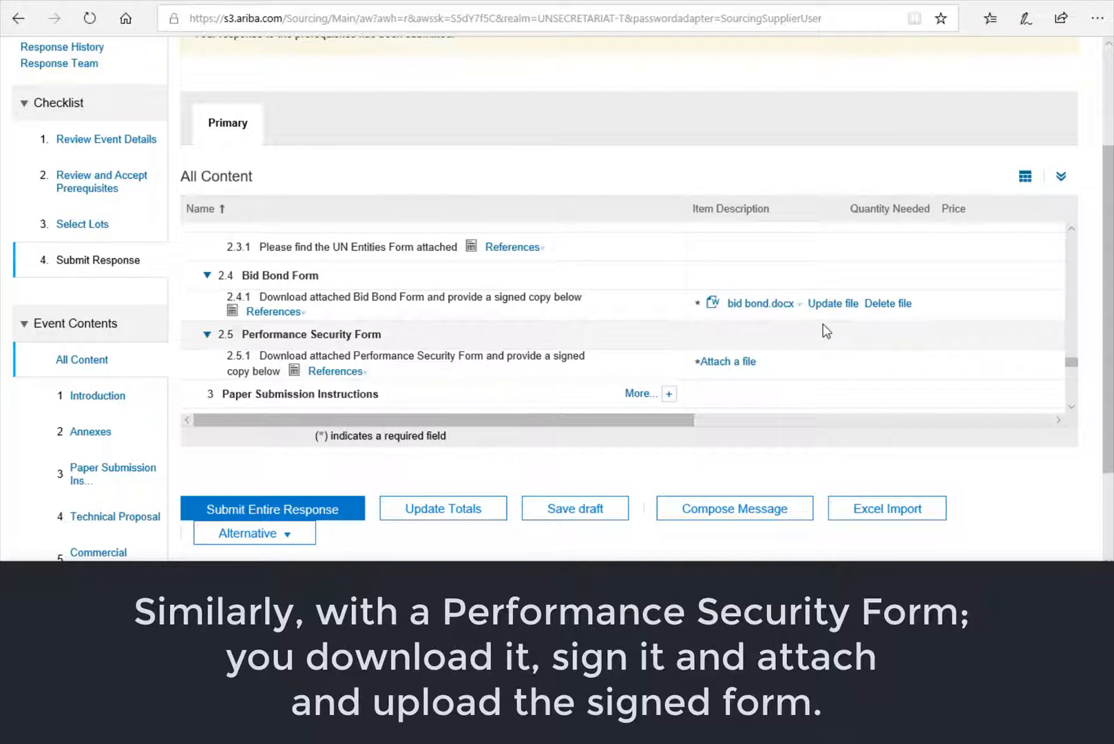
- Upload Performance bond.docx via Browse as the 2.5.1 Performance Security Form attachment
scroll(827, 331, down, 1)
scroll(827, 331, down, 1)
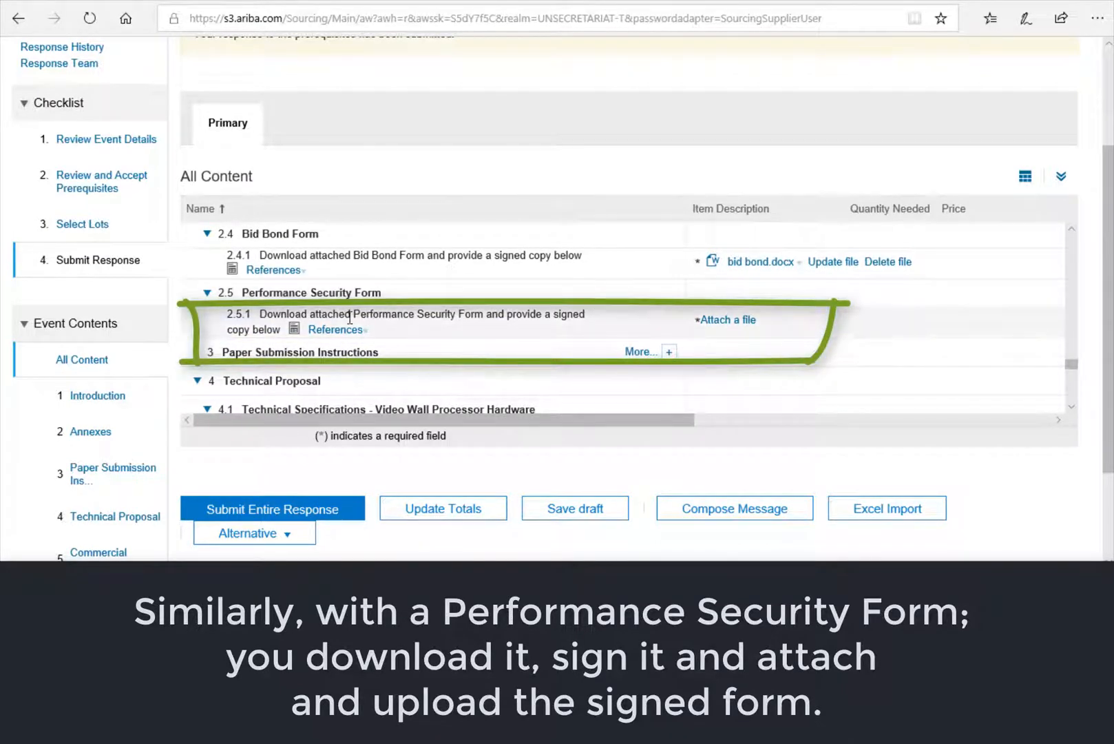
drag(355, 316, 496, 311)
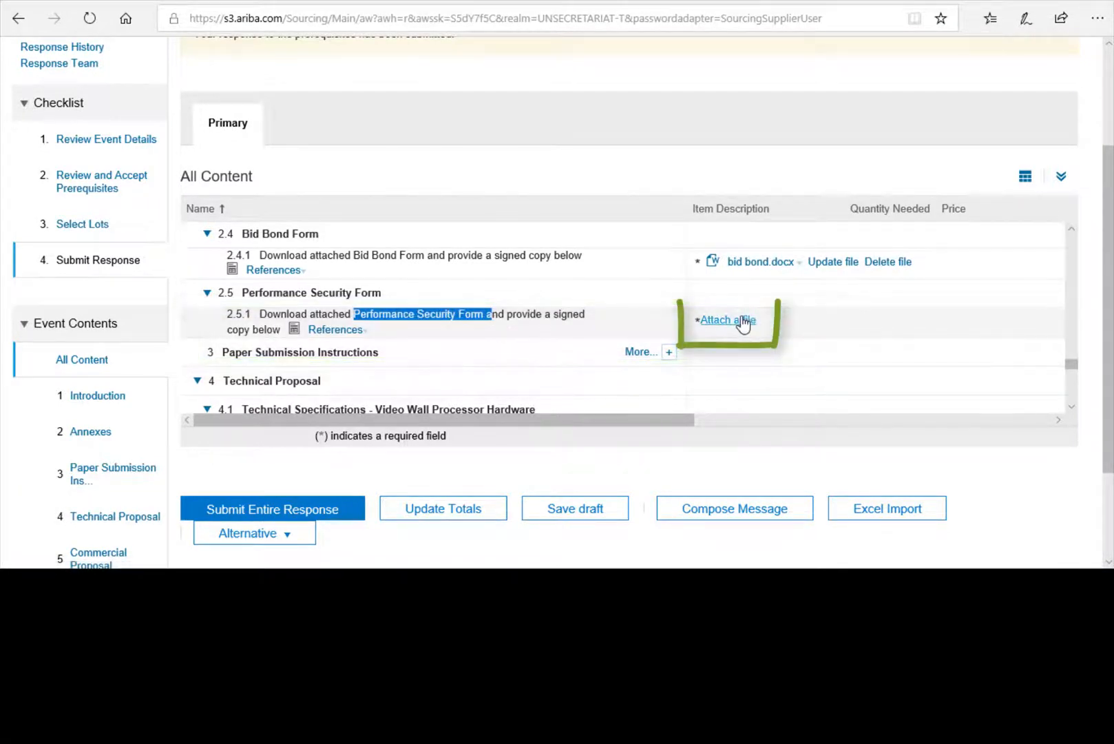
click(359, 331)
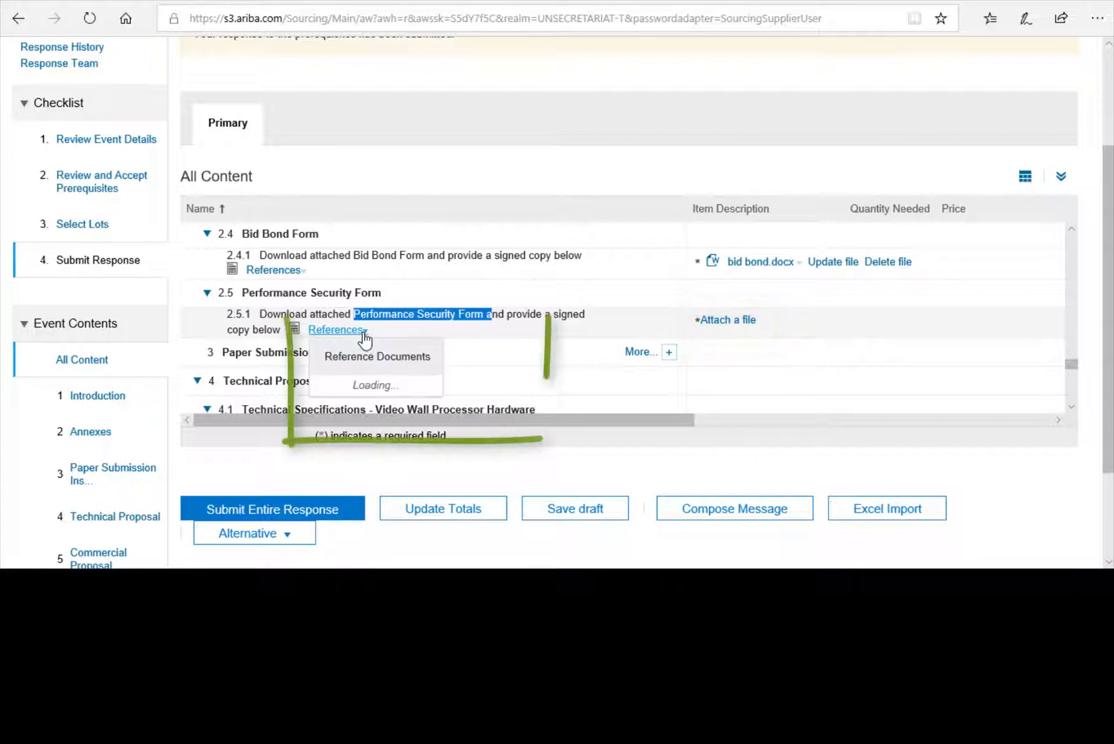
click(739, 319)
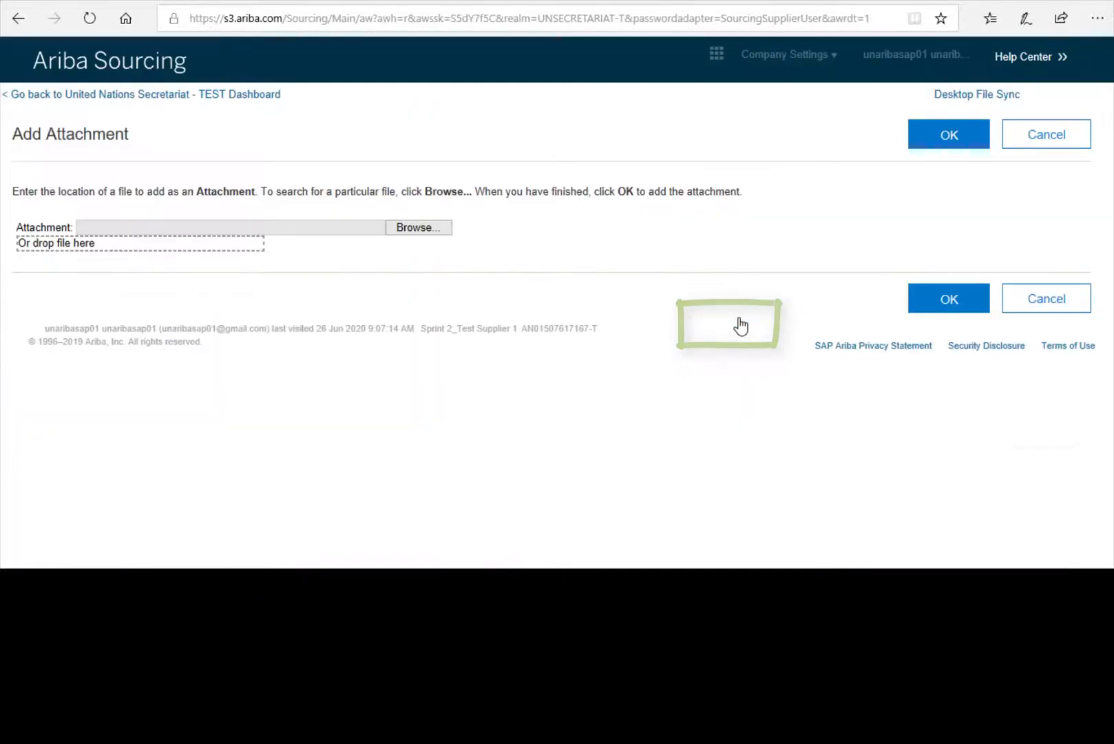
click(438, 225)
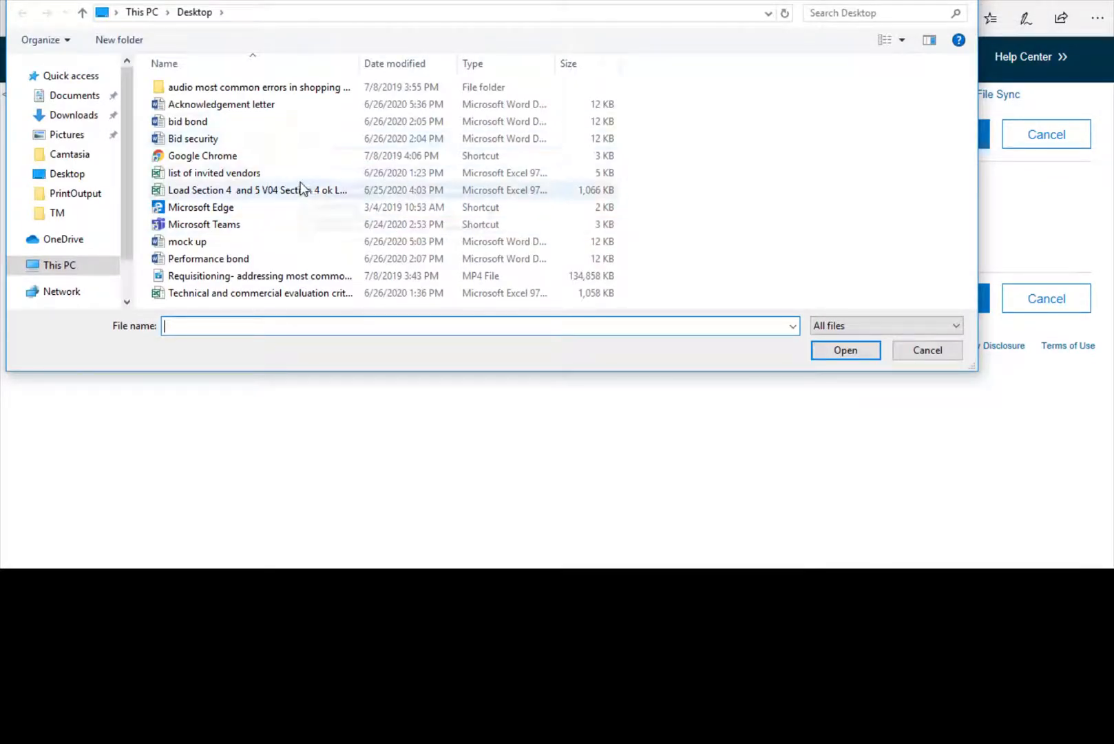
click(241, 258)
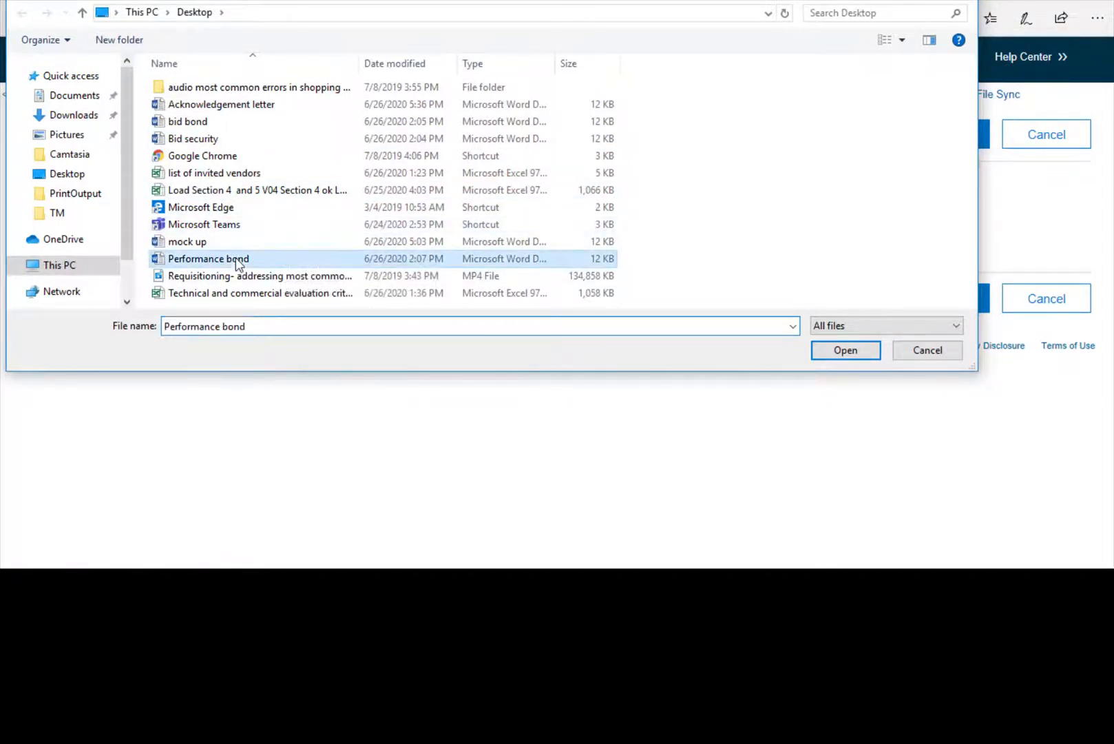
click(845, 349)
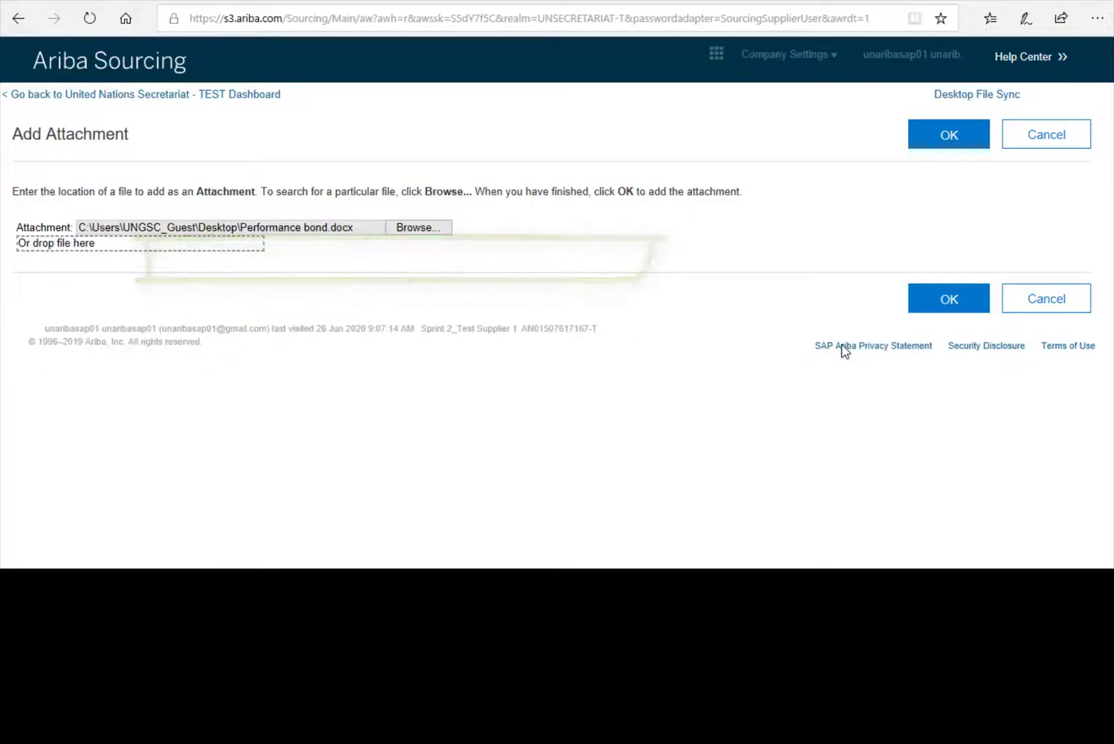
click(950, 298)
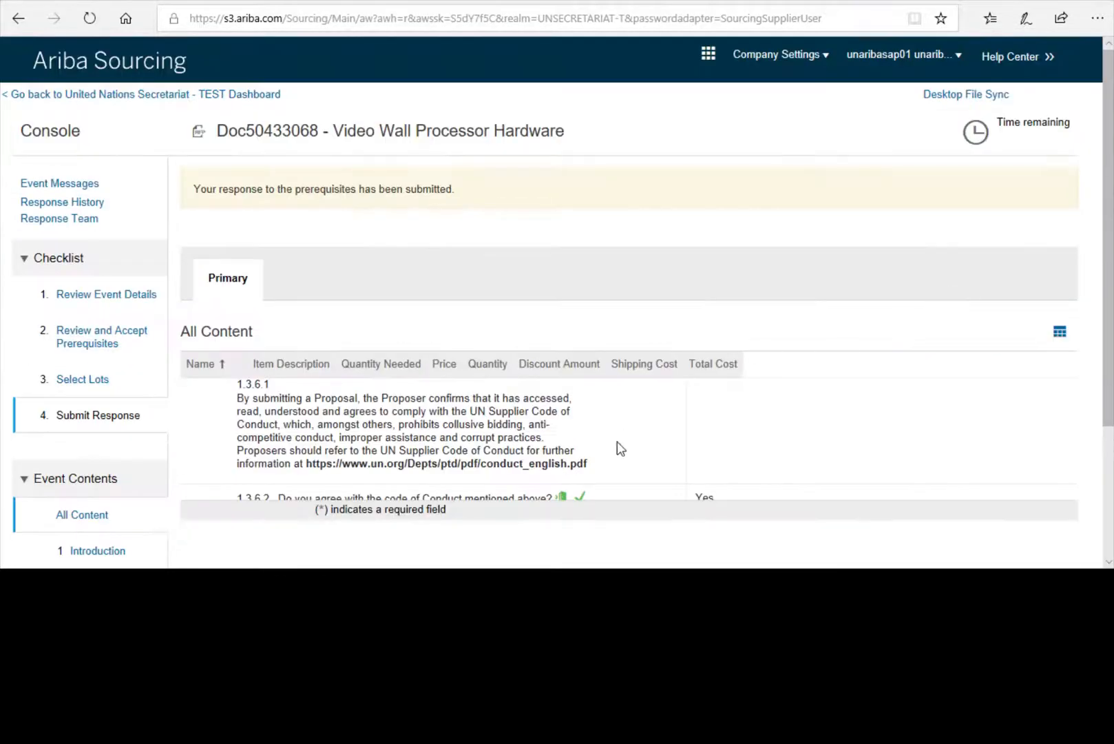
scroll(618, 447, down, 3)
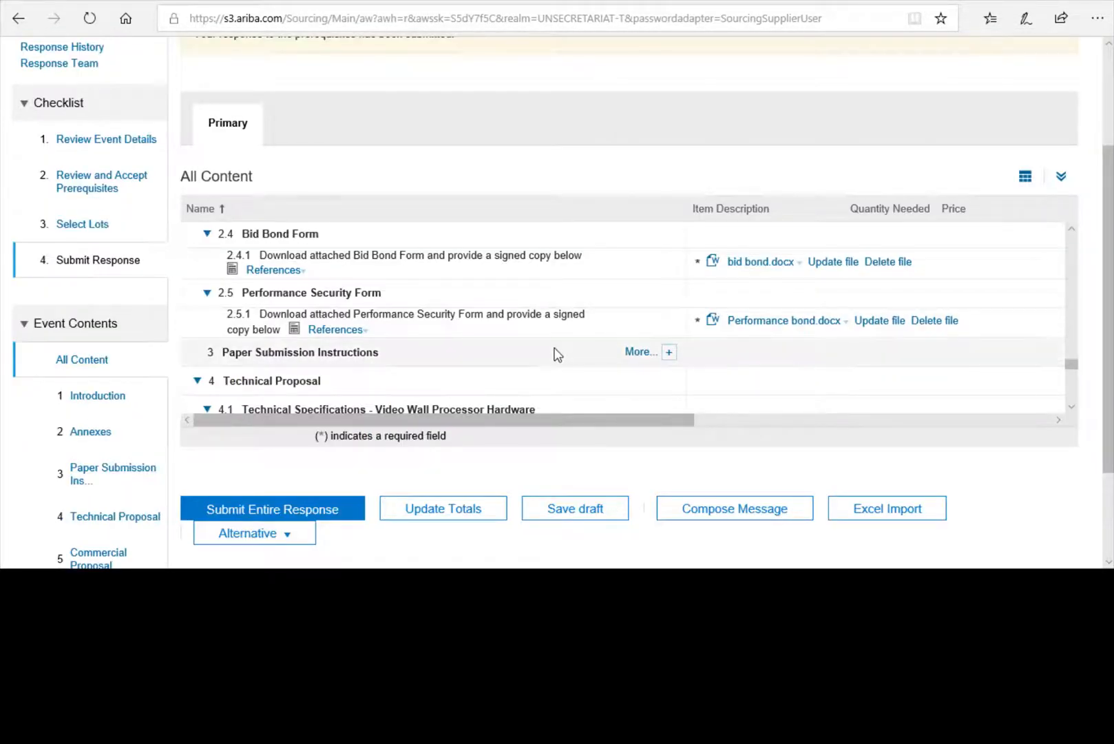
scroll(554, 351, down, 2)
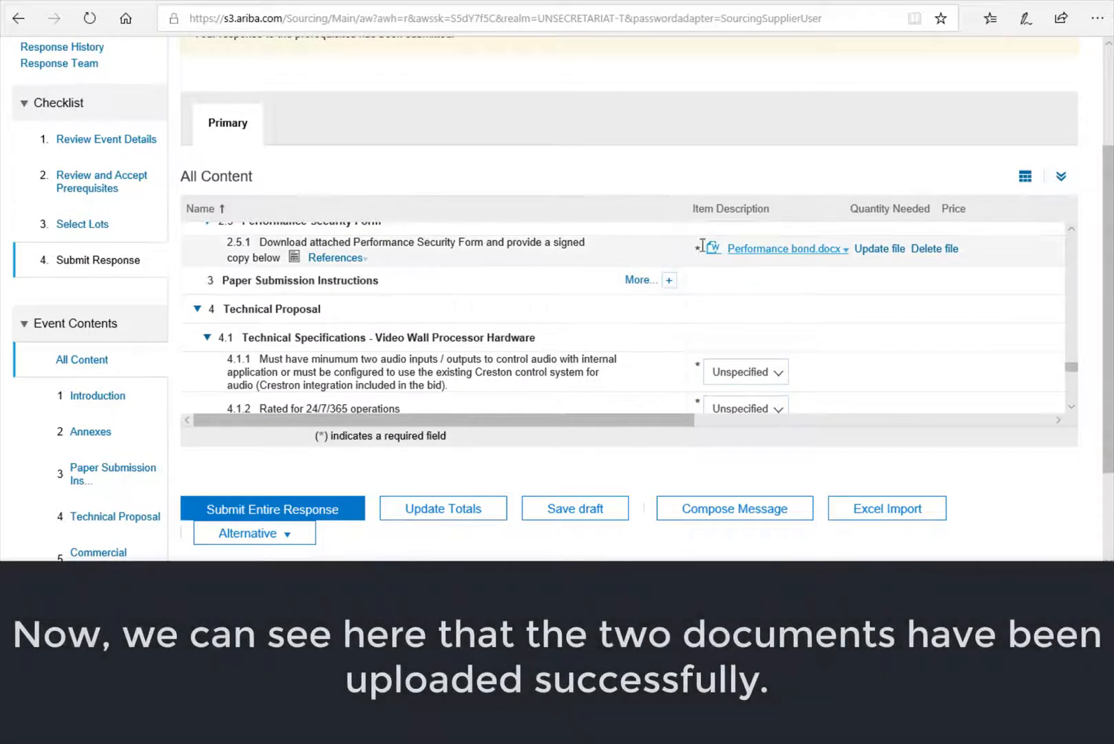
double_click(699, 246)
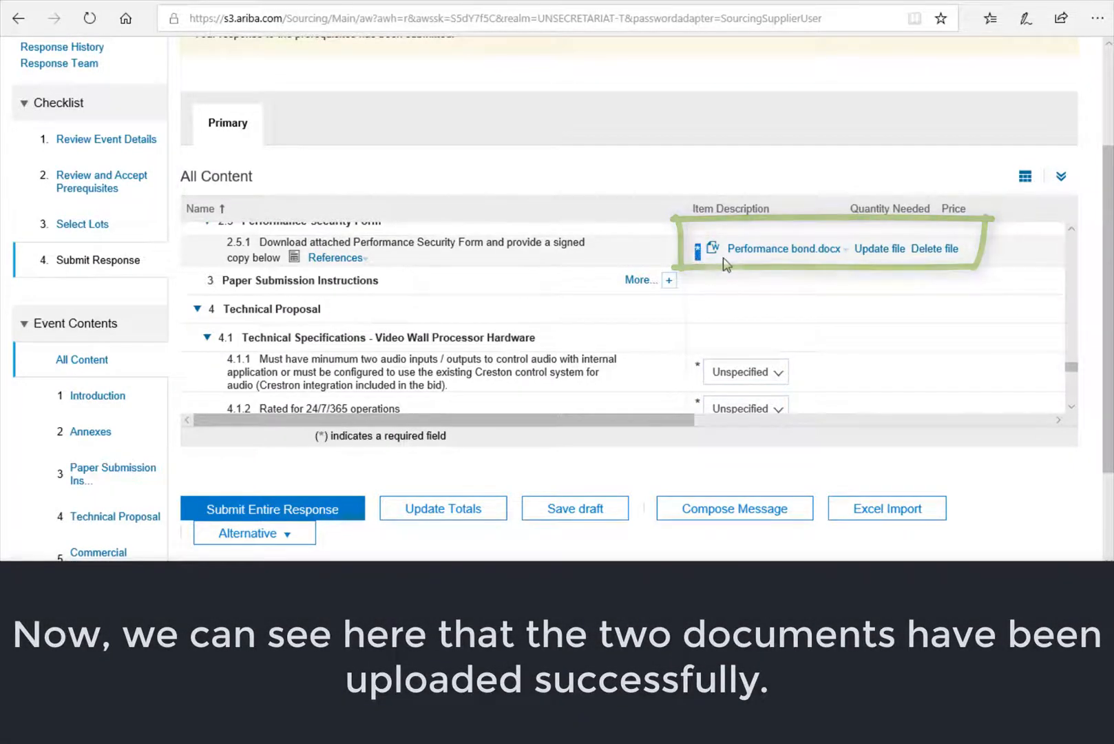
scroll(723, 259, up, 1)
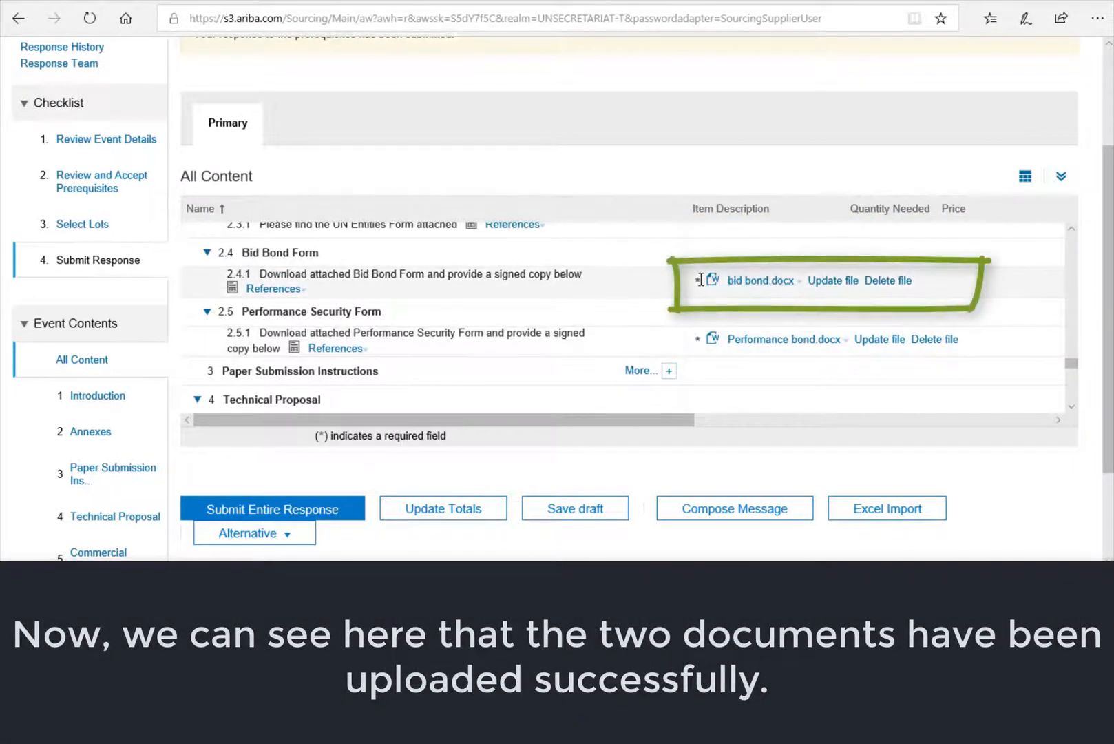
double_click(698, 279)
scroll(643, 300, down, 1)
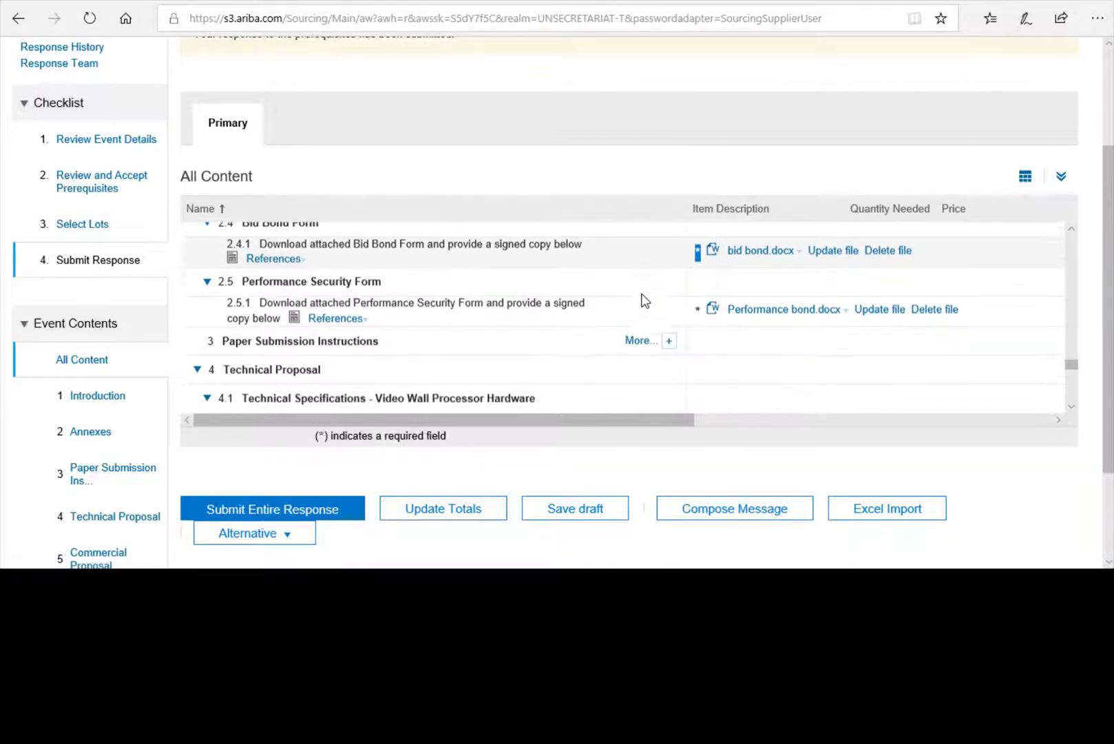
scroll(643, 300, down, 3)
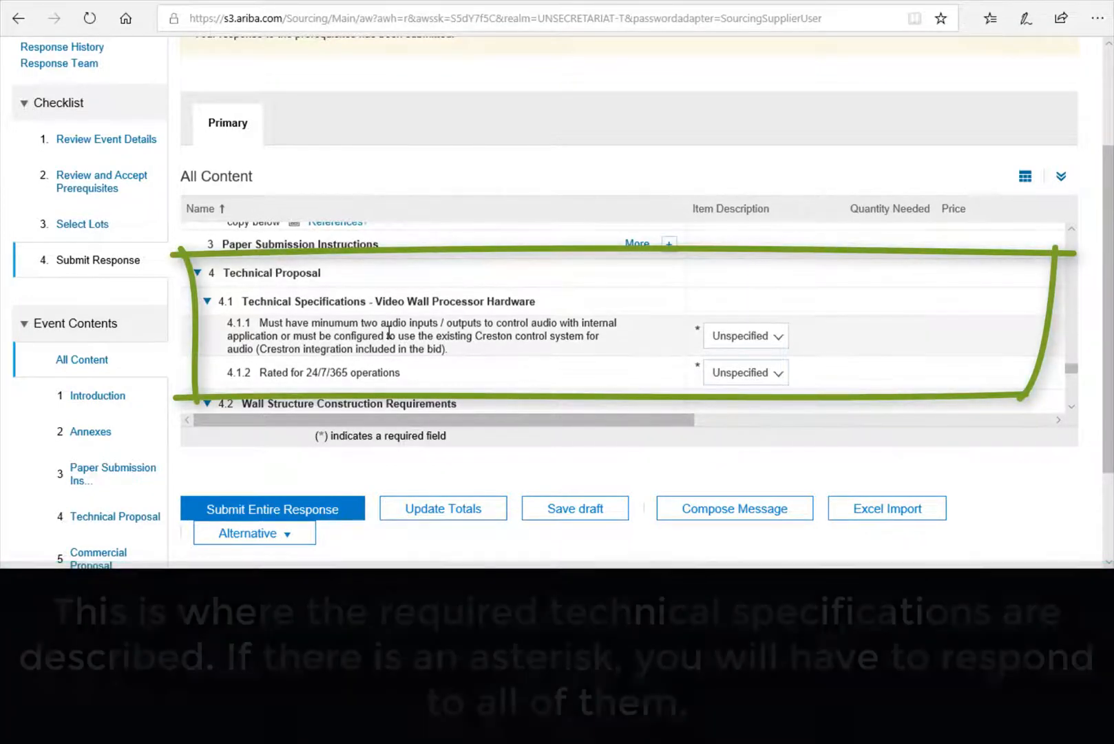
- Answer Yes to 4.1.1 audio inputs/outputs and 4.1.2 24/7/365 operations
scroll(390, 334, down, 1)
scroll(390, 338, up, 1)
scroll(391, 338, down, 1)
scroll(391, 338, down, 1)
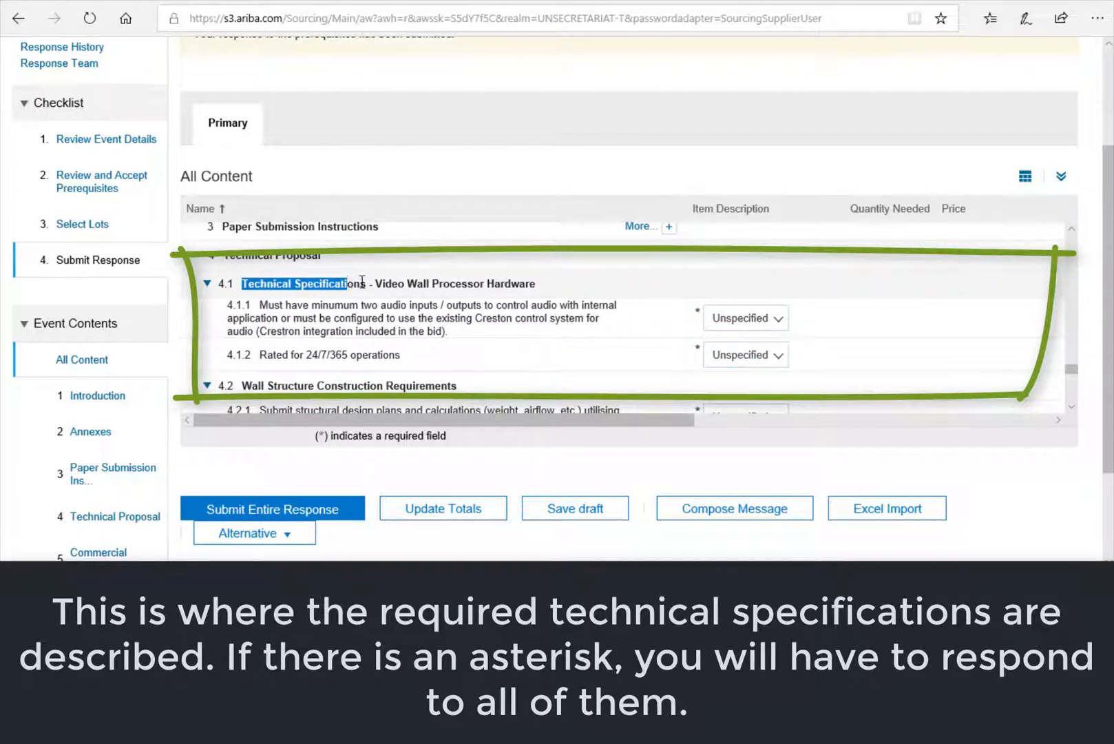
drag(447, 286, 538, 285)
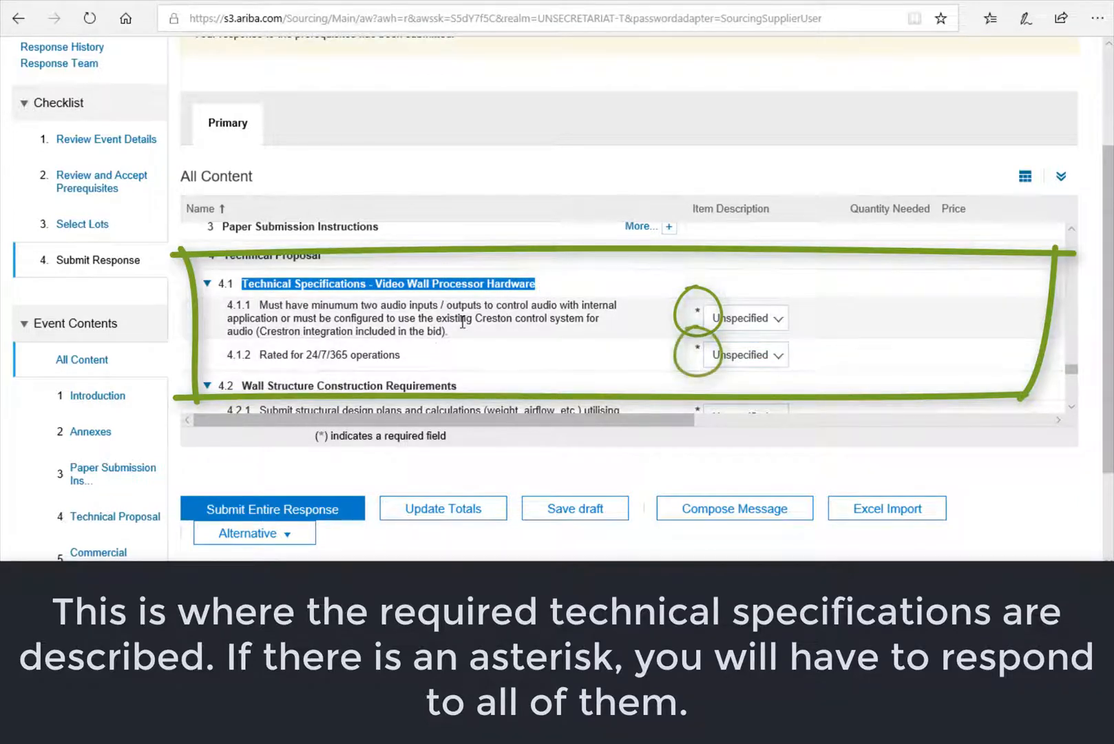
double_click(696, 313)
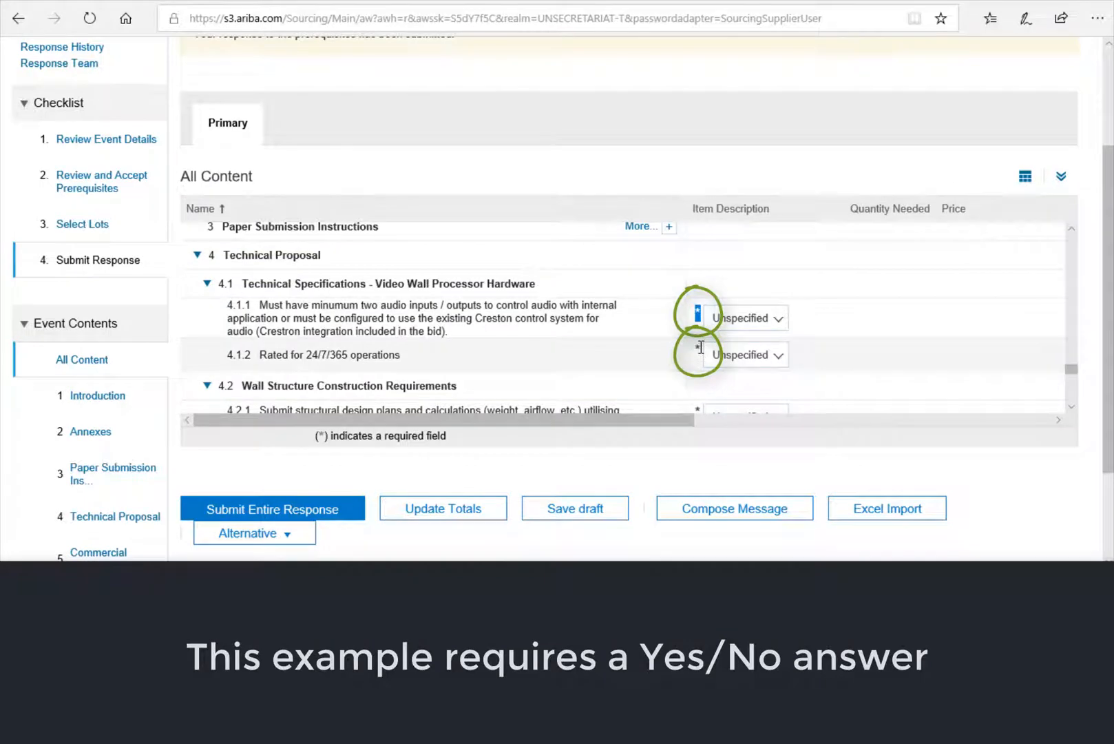
click(780, 322)
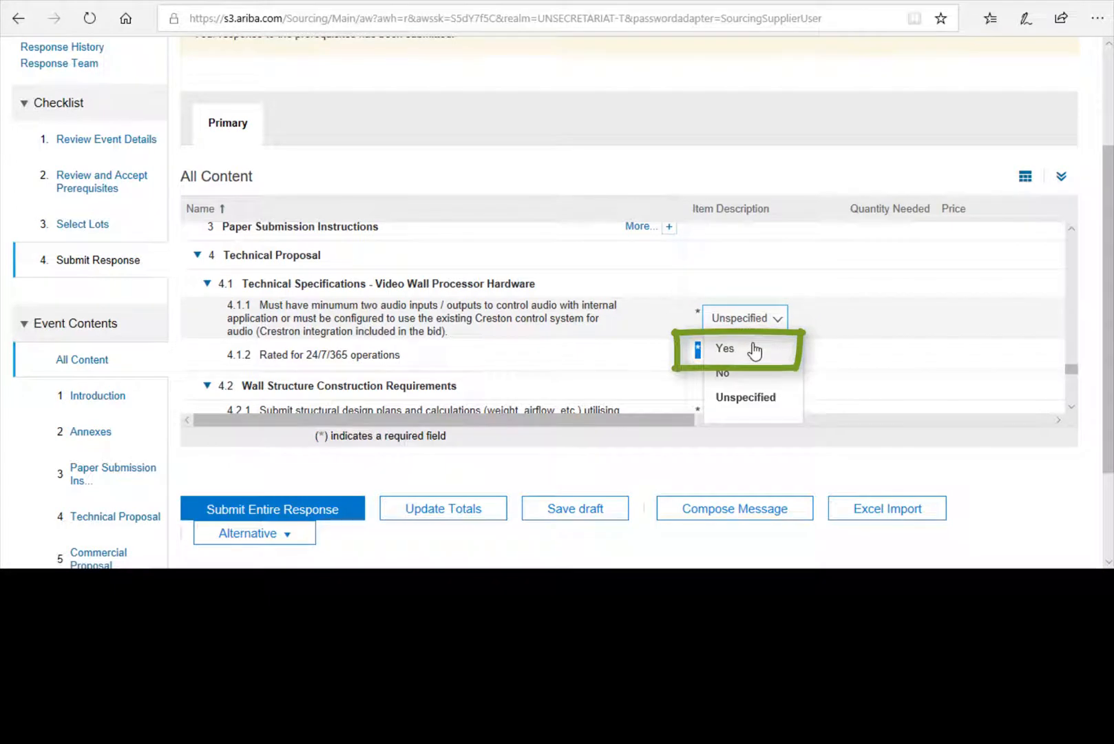
click(755, 350)
click(783, 361)
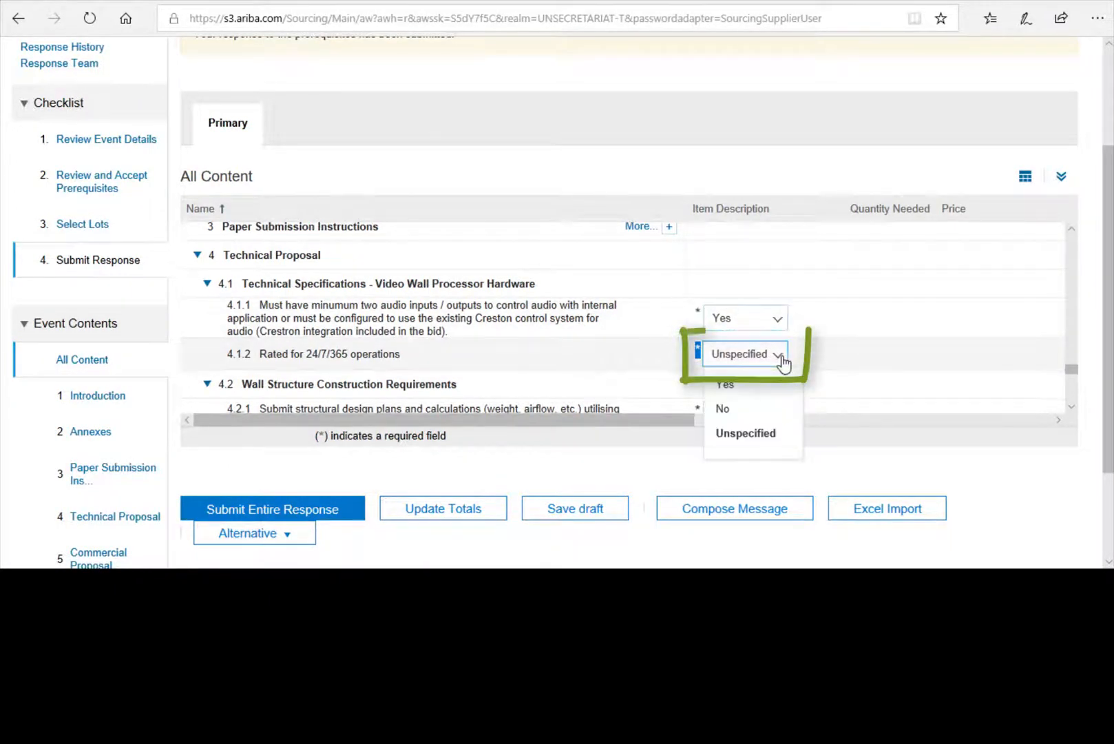
click(725, 384)
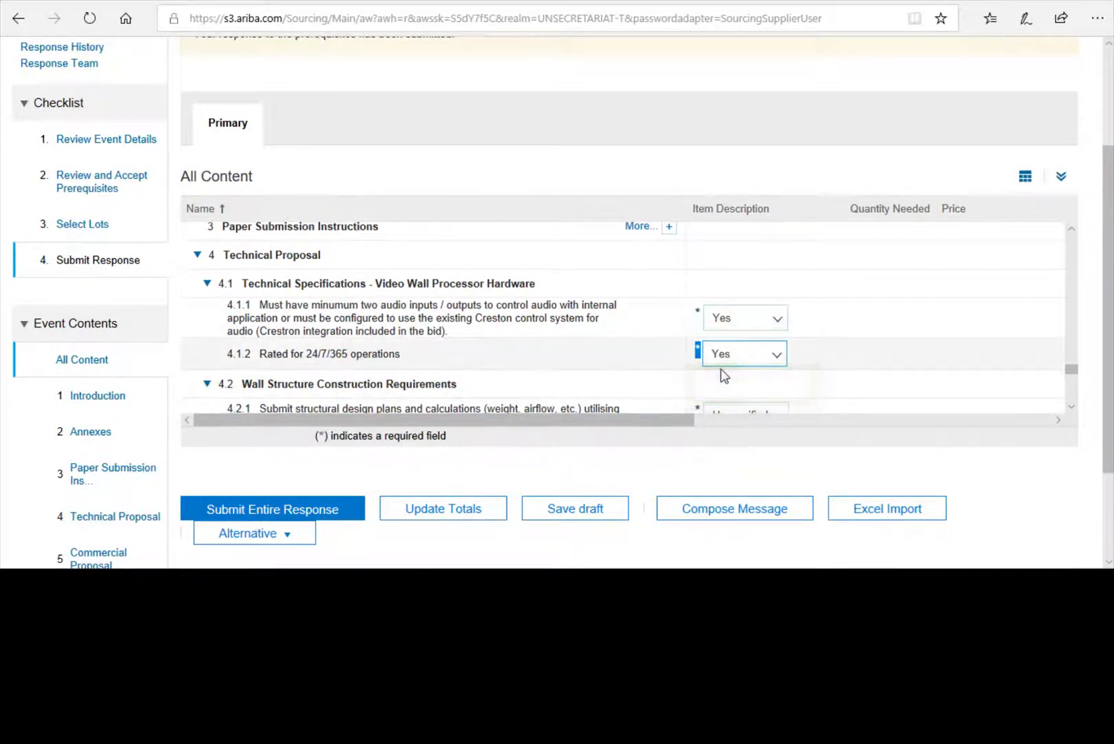
scroll(723, 372, down, 2)
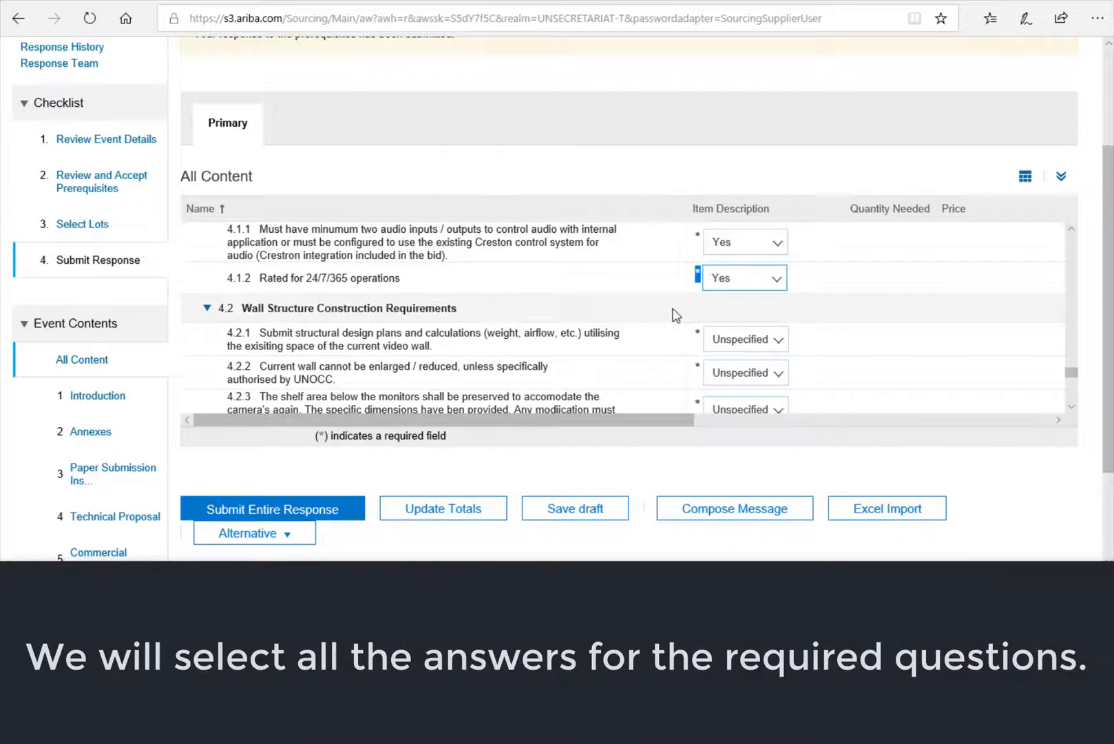
- Answer Yes to Wall Structure questions 4.2.1, 4.2.2 and 4.2.3
scroll(675, 315, down, 1)
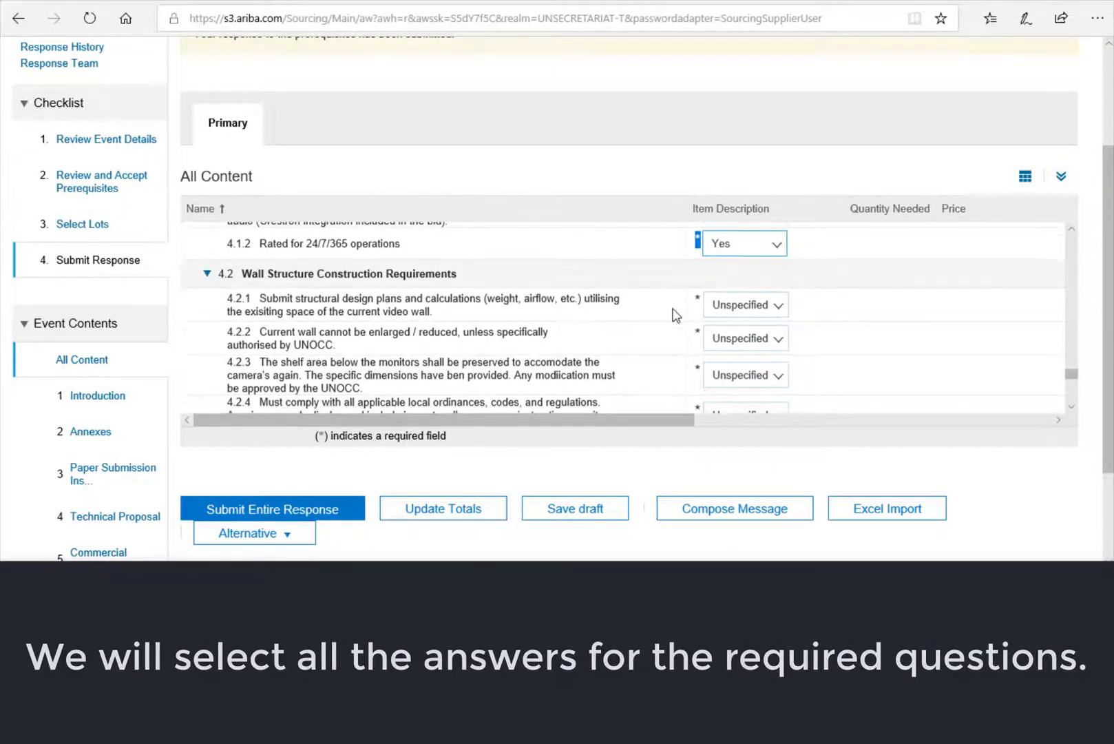
scroll(675, 315, down, 1)
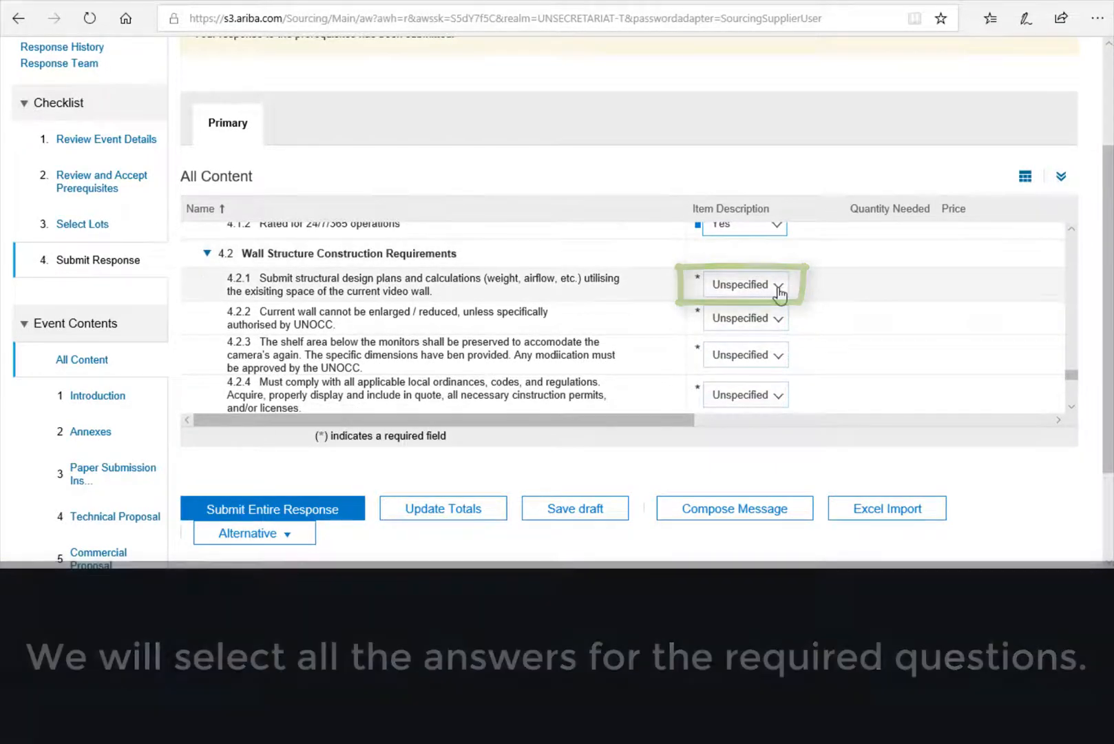
click(779, 292)
click(741, 320)
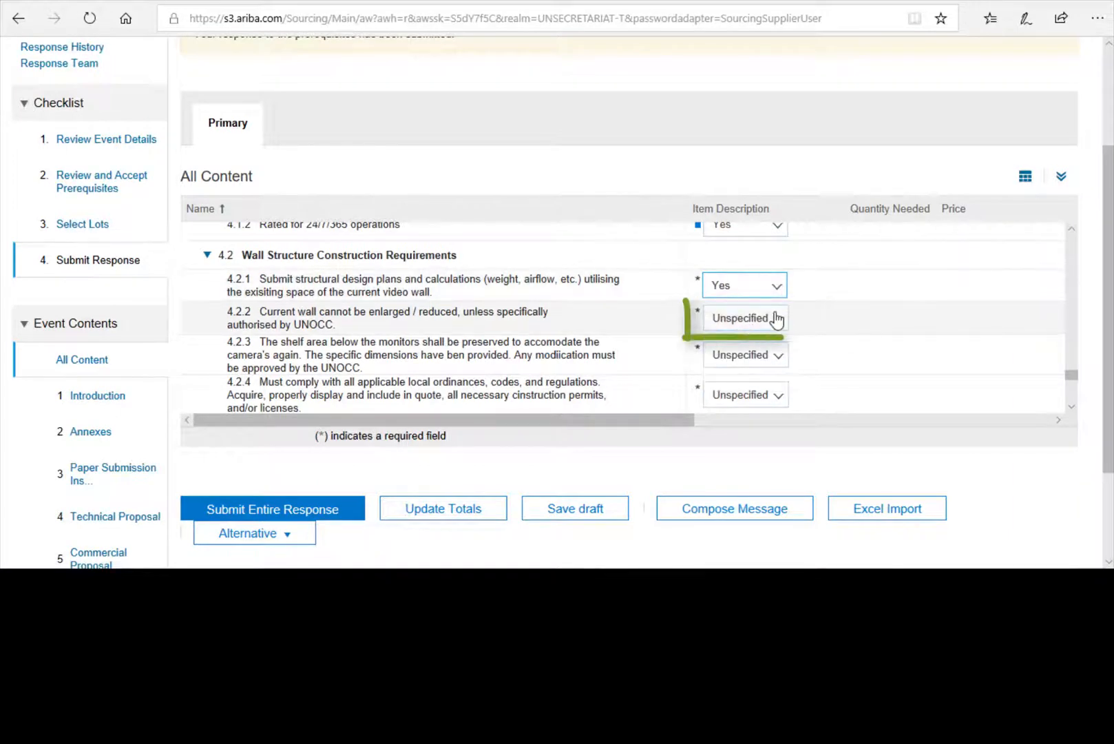
click(777, 319)
click(758, 347)
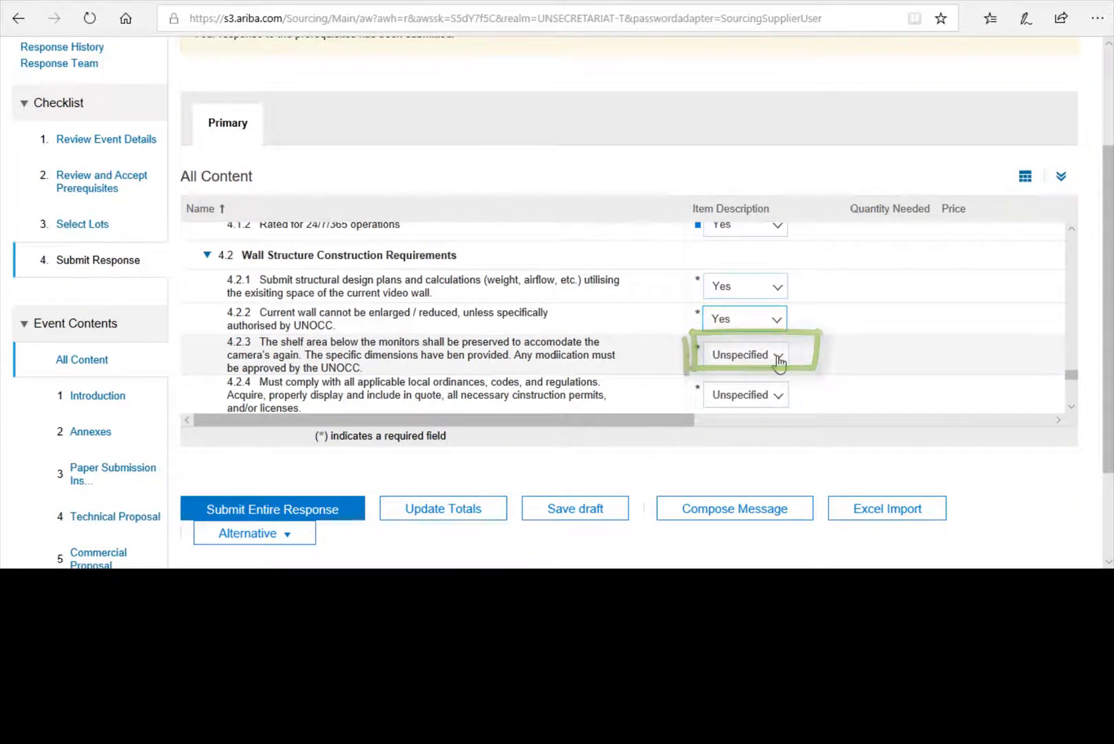
click(779, 358)
click(753, 383)
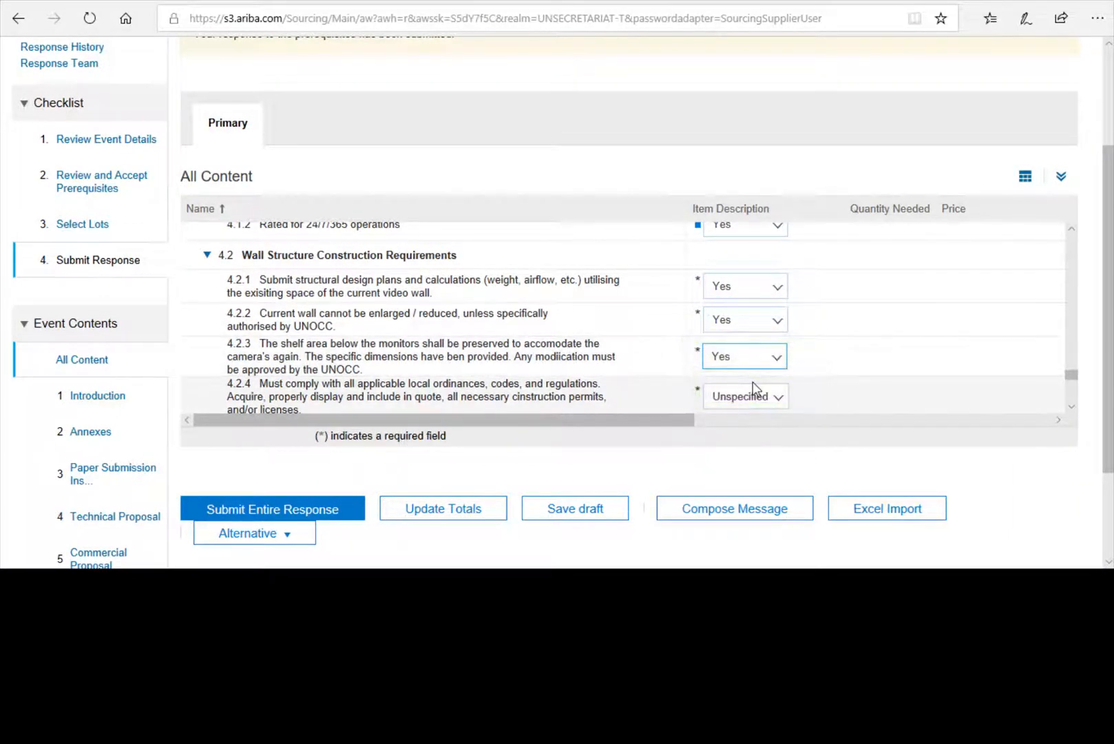
- Answer Yes to questions 4.2.4 and 4.2.5, then review the required-fields note
click(779, 396)
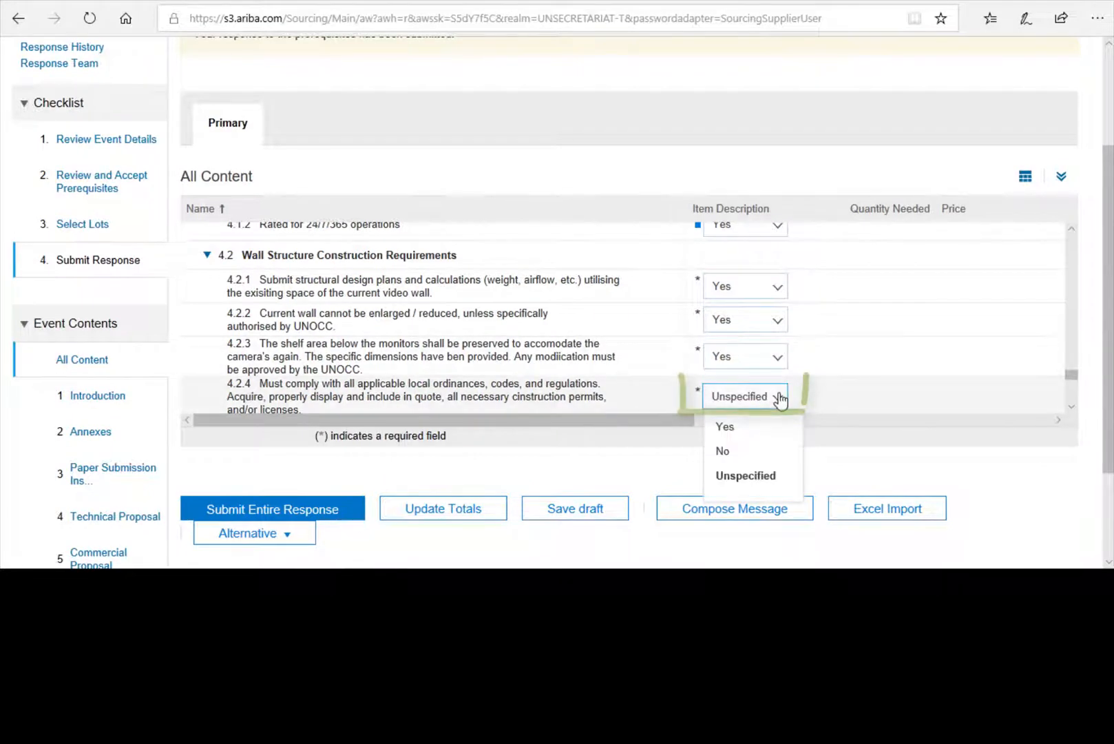
click(759, 427)
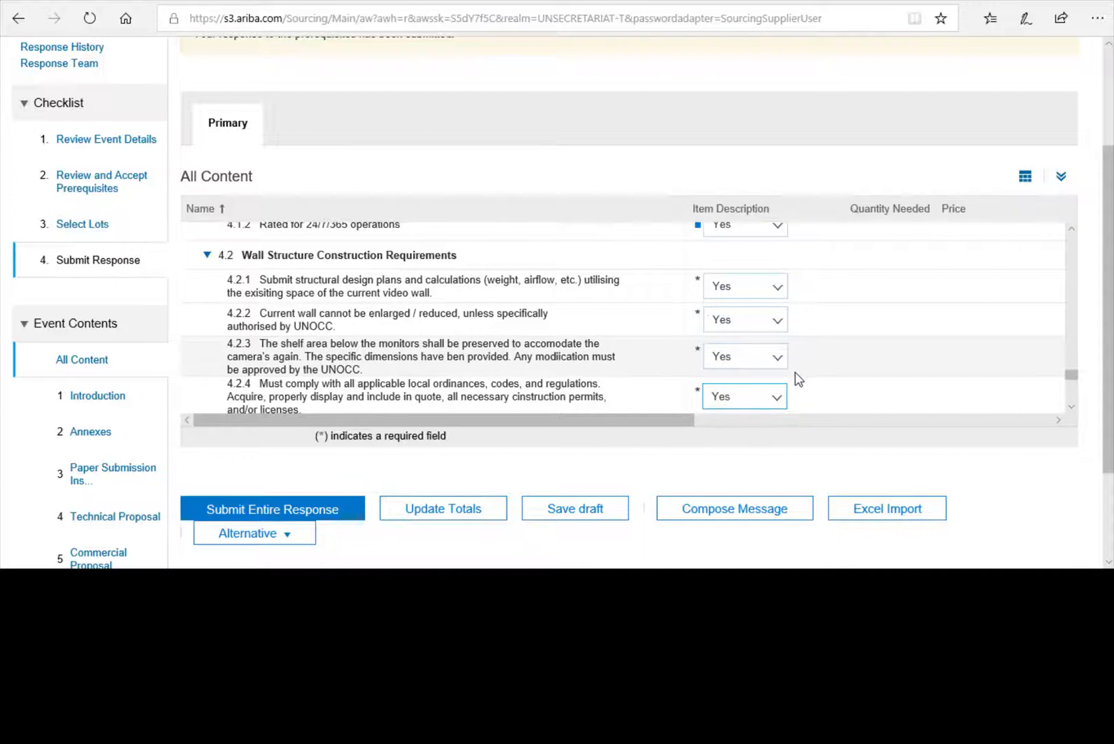
scroll(763, 375, down, 3)
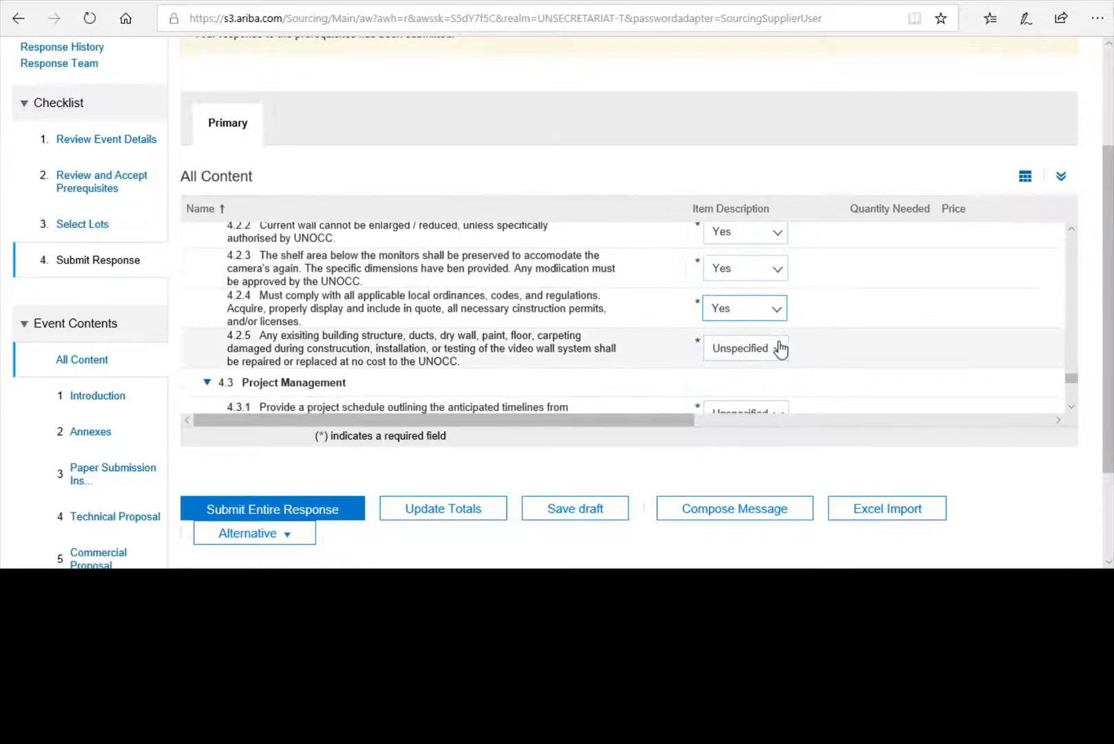
click(781, 352)
click(727, 379)
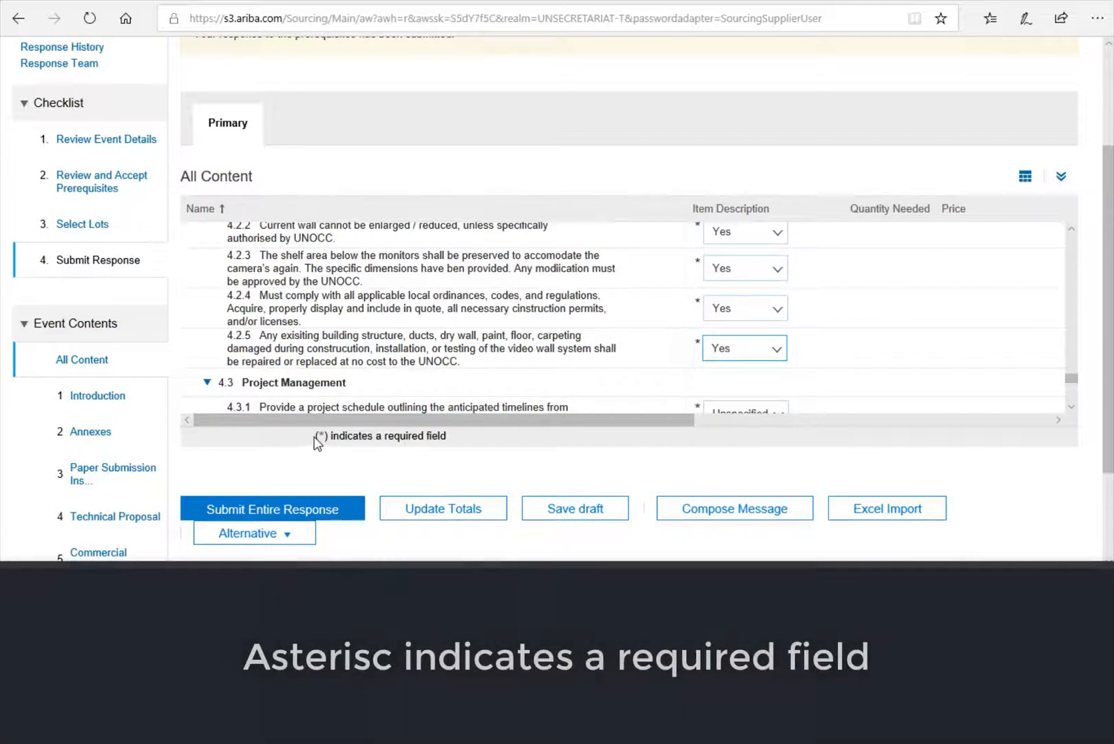
drag(317, 435, 456, 455)
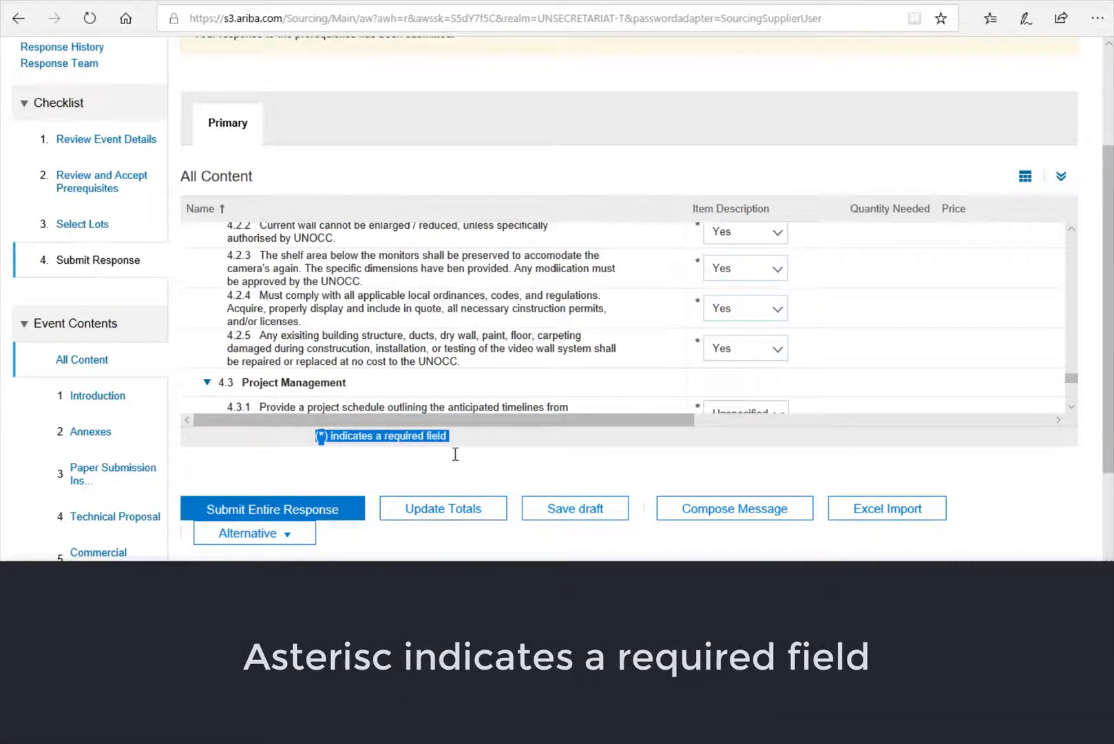
scroll(595, 343, down, 3)
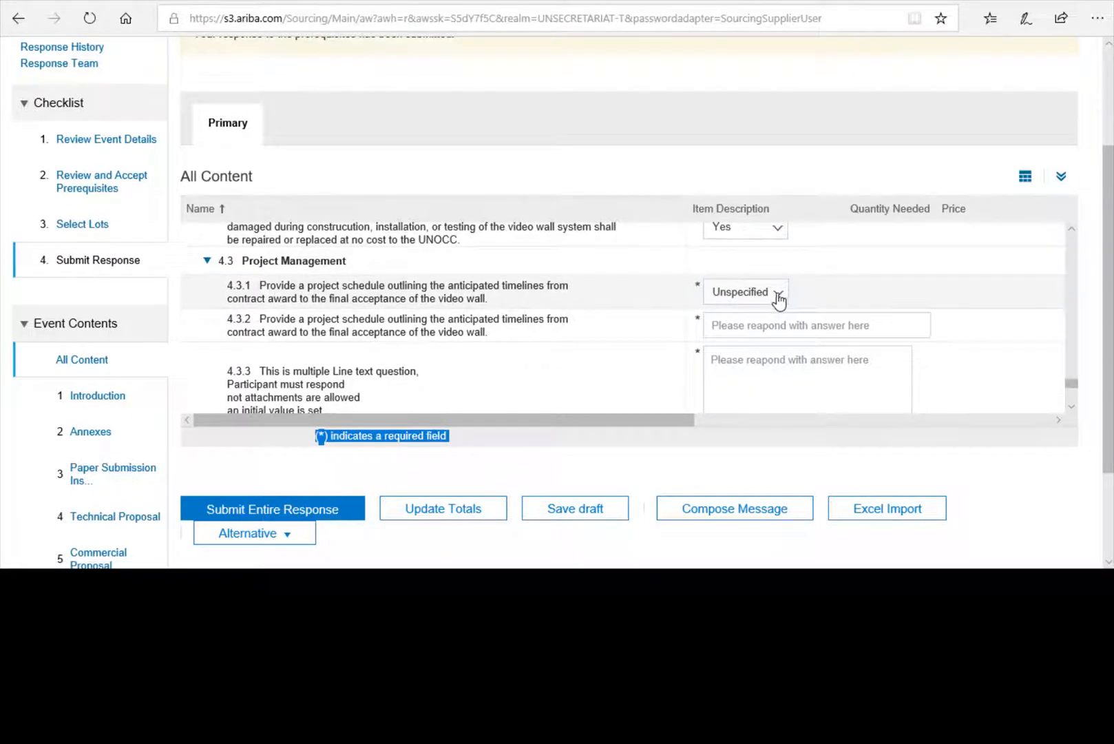
- Answer Yes to 4.3.1 and enter '9 months' for 4.3.2, removing the leftover placeholder text
click(779, 298)
click(723, 321)
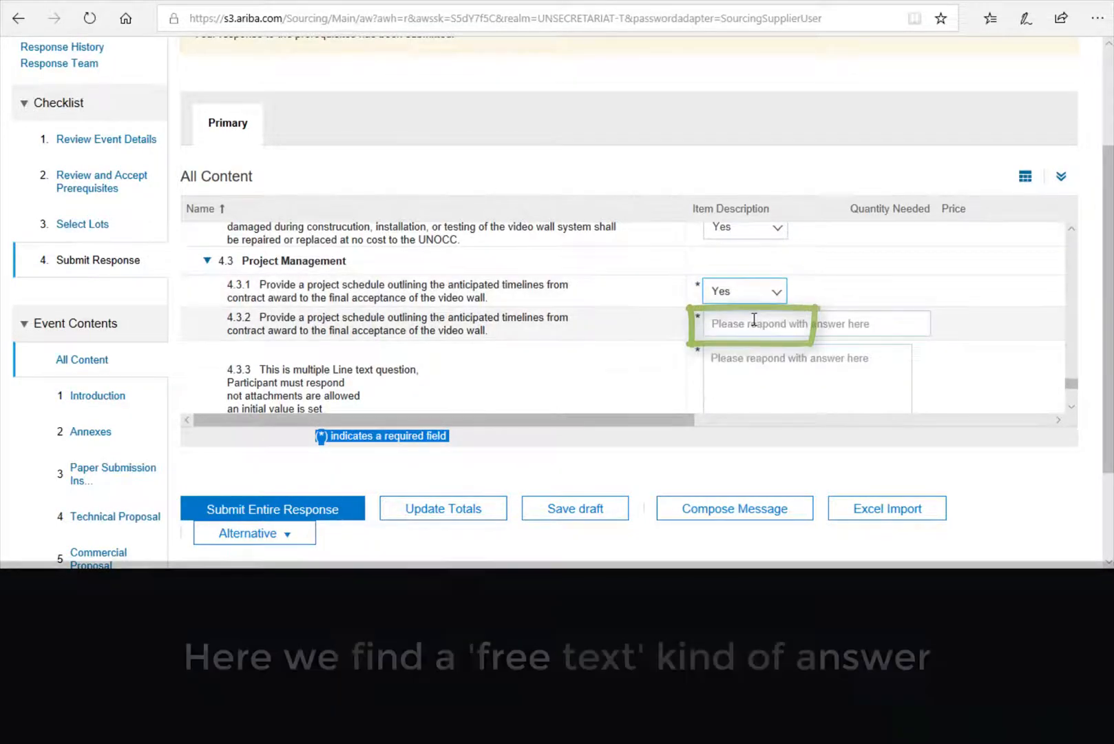
click(713, 325)
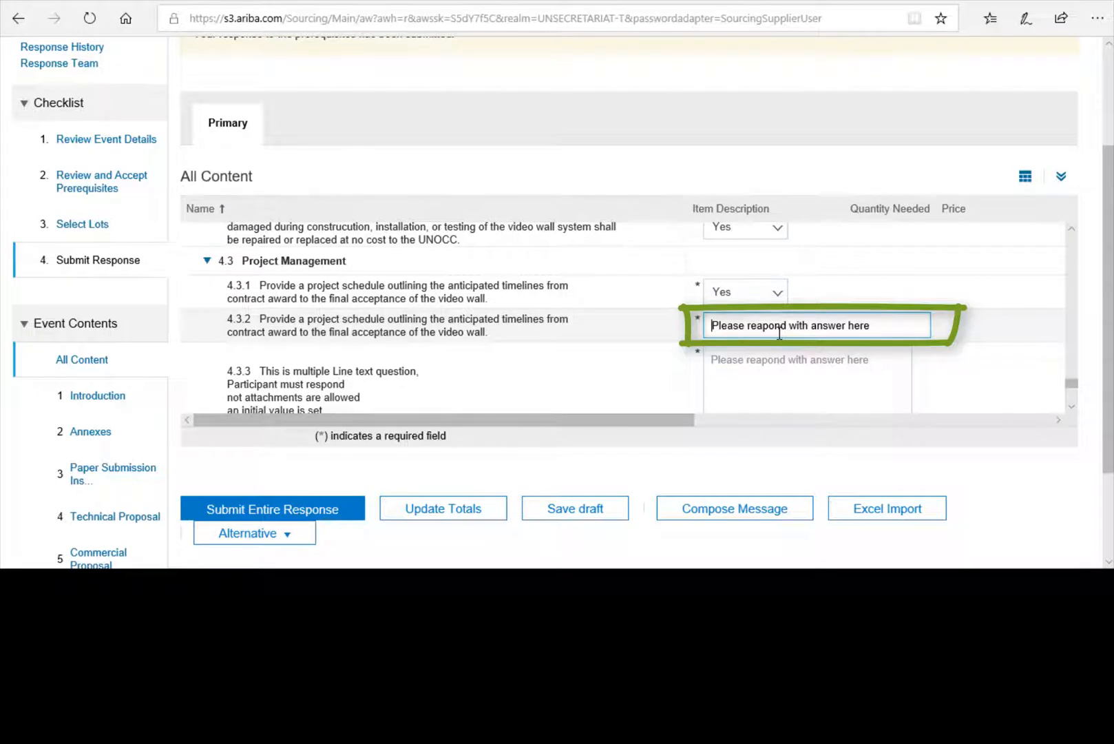
text(9 m)
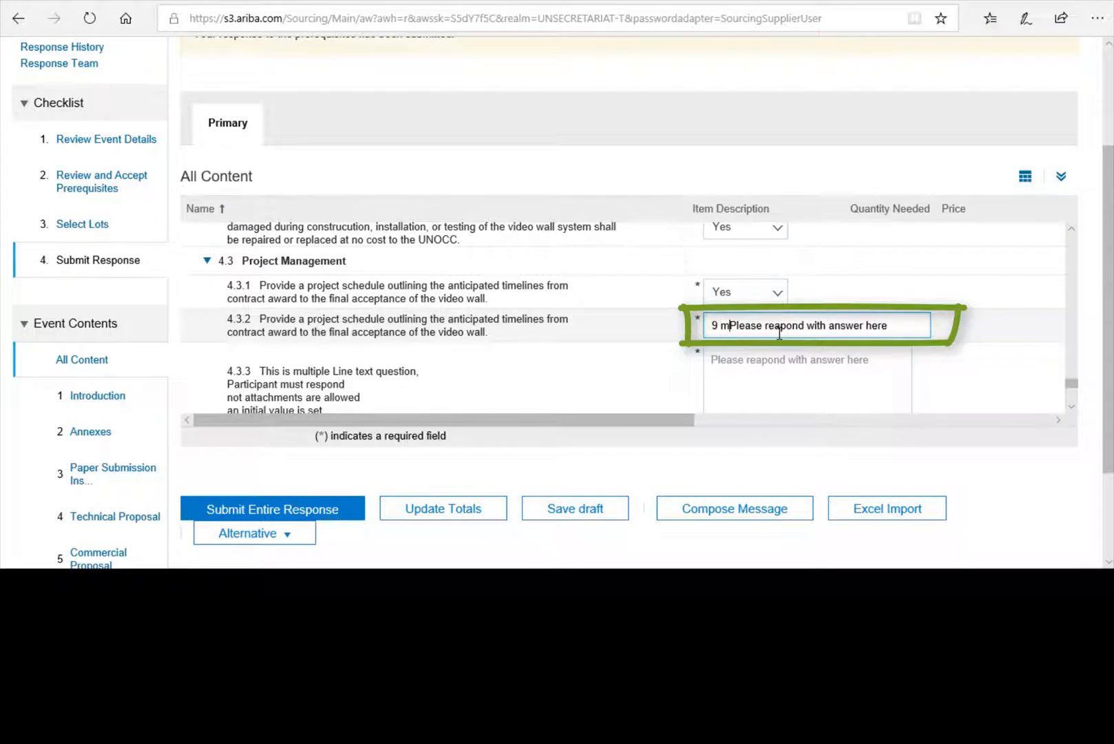
text(onths)
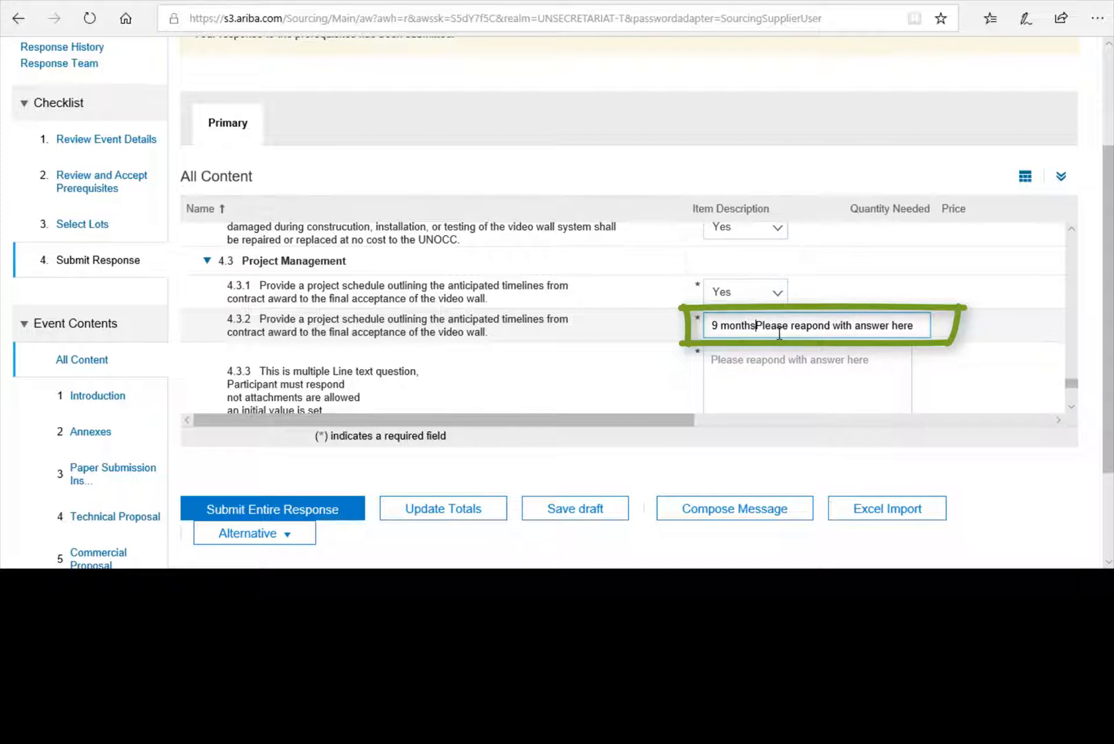
drag(915, 324, 773, 325)
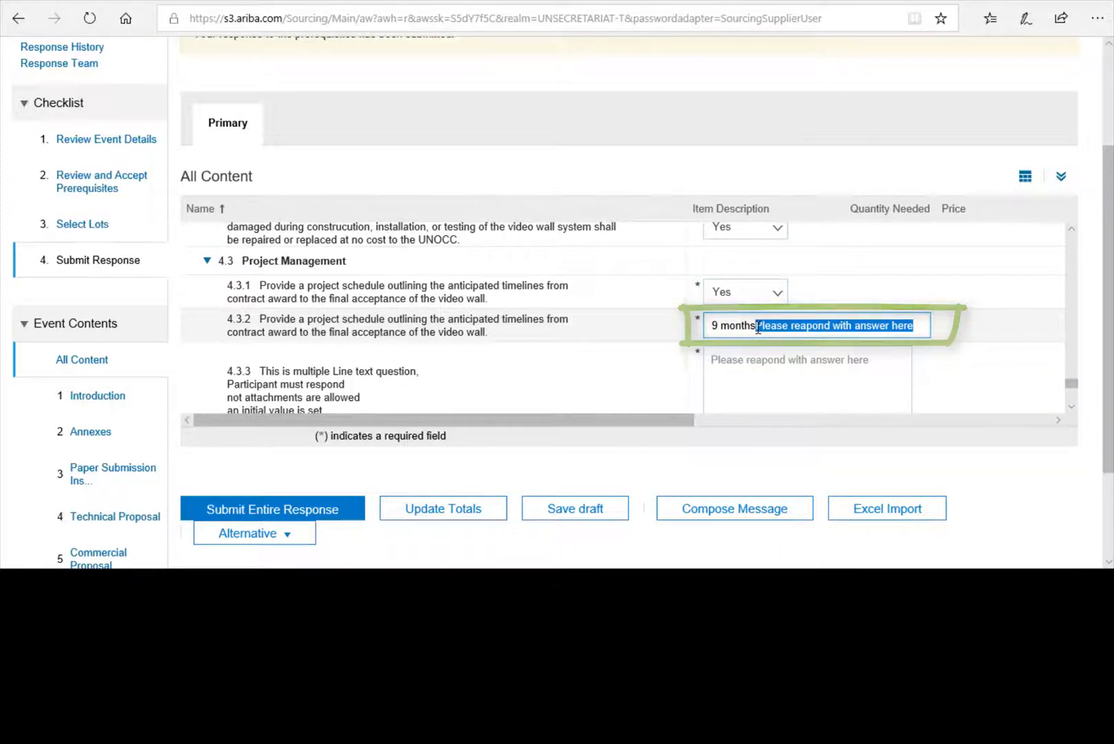
key(BackSpace)
click(750, 361)
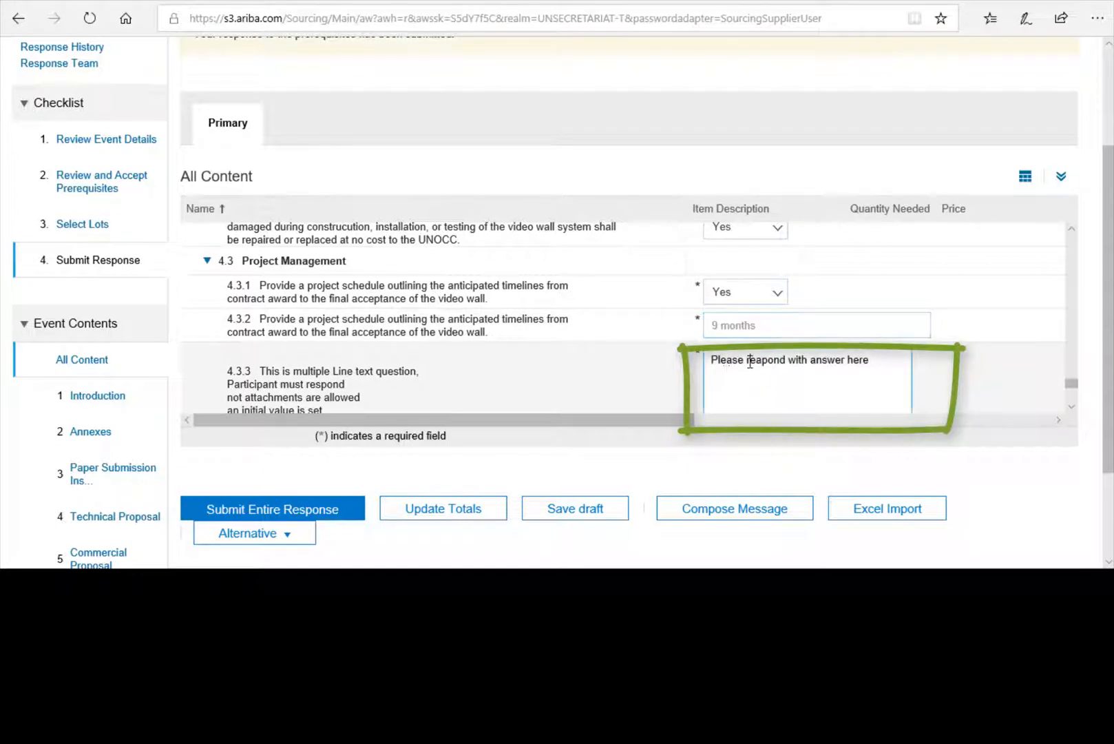
- Fill question 4.3.4 with 2,50 and set question 4.3.5 to Choices 2
scroll(606, 367, down, 1)
scroll(606, 367, down, 1)
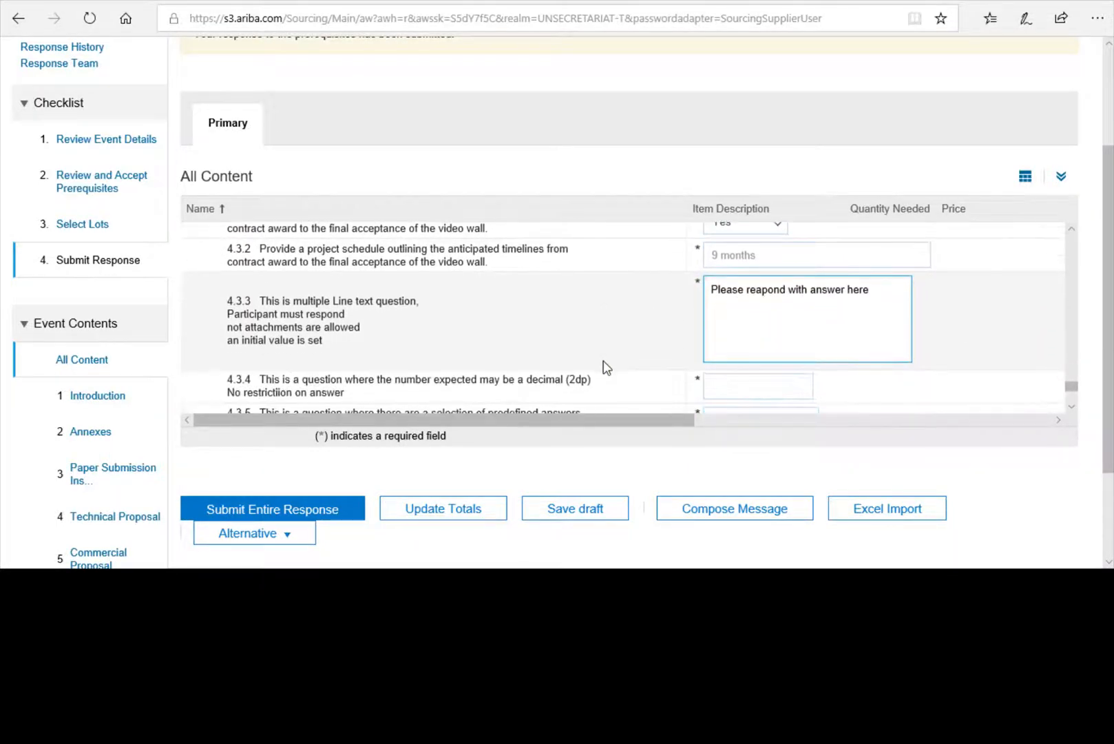
scroll(772, 318, down, 2)
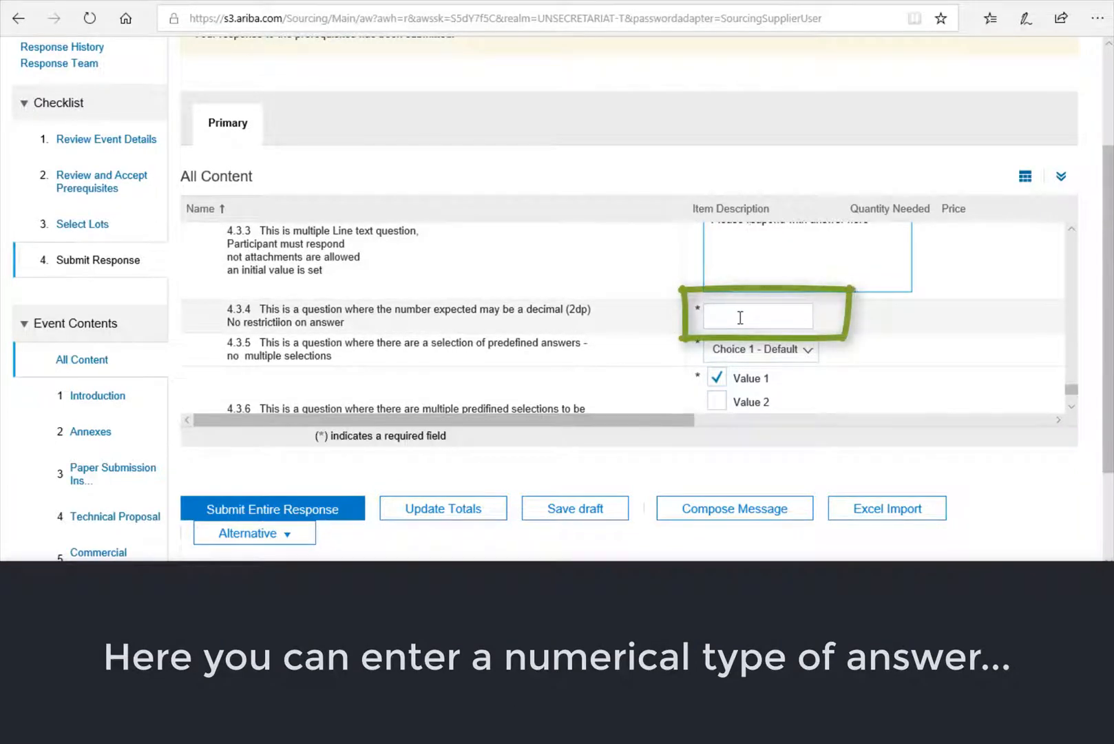
click(740, 317)
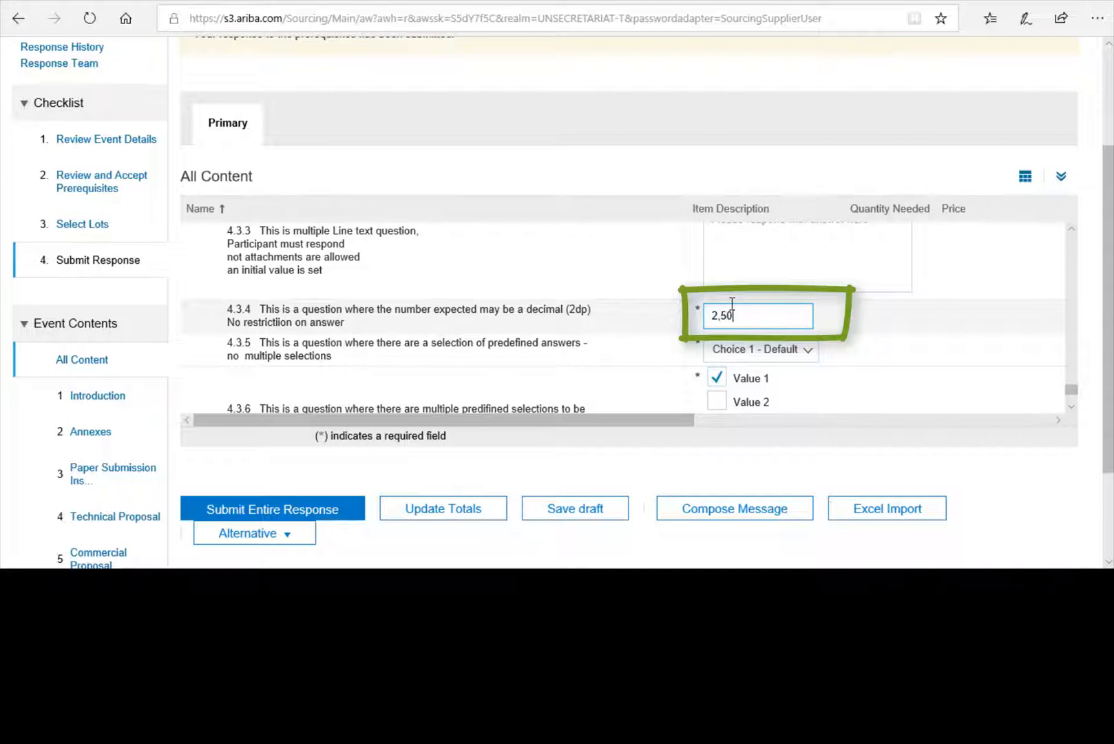
click(805, 351)
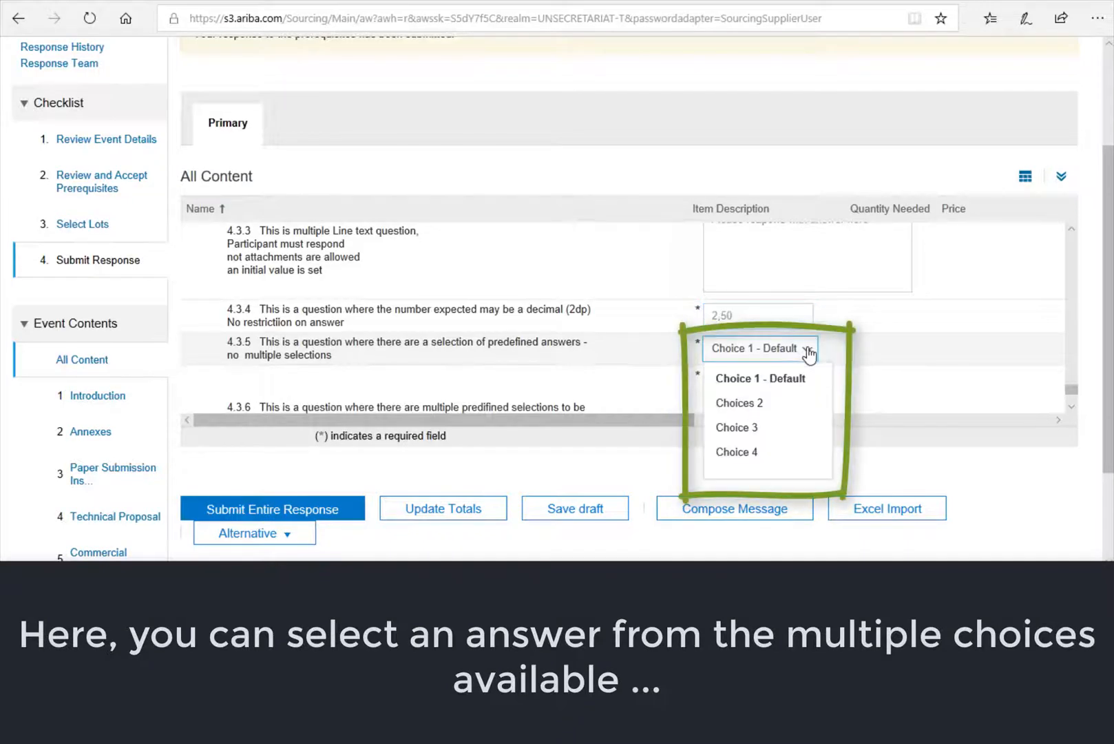
click(752, 411)
- Tick Value 2, Value 3 and Value 4 for question 4.3.6
scroll(871, 358, down, 1)
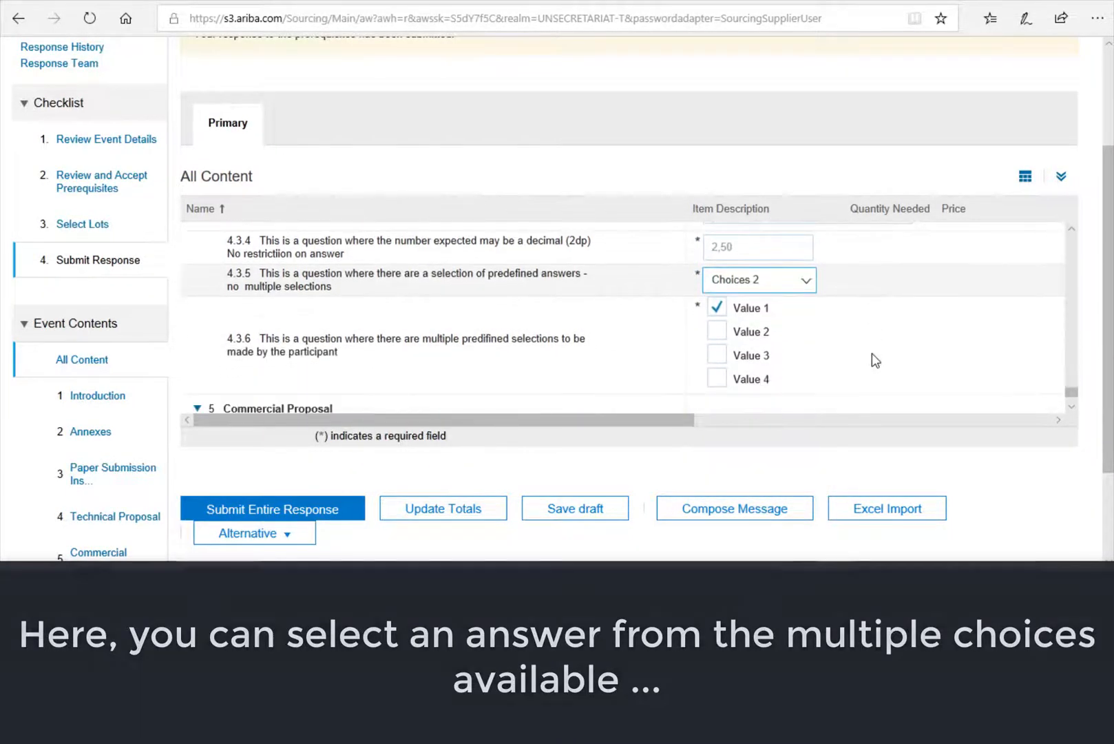
scroll(874, 360, down, 1)
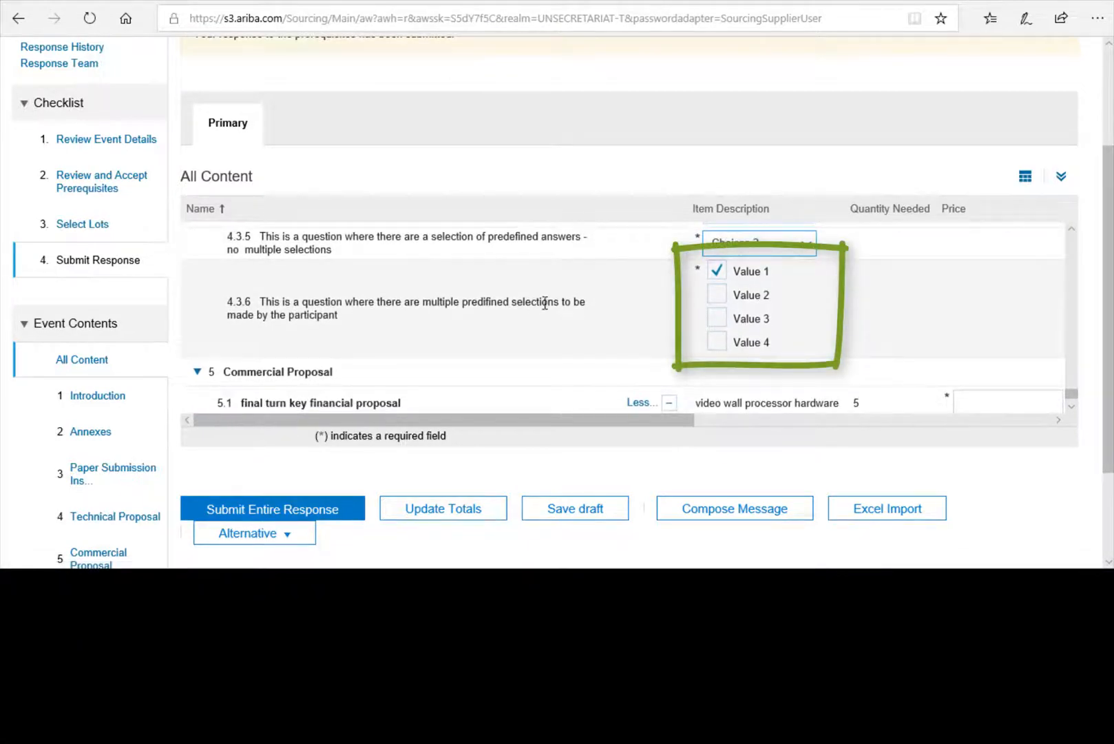
click(716, 295)
click(717, 318)
click(716, 341)
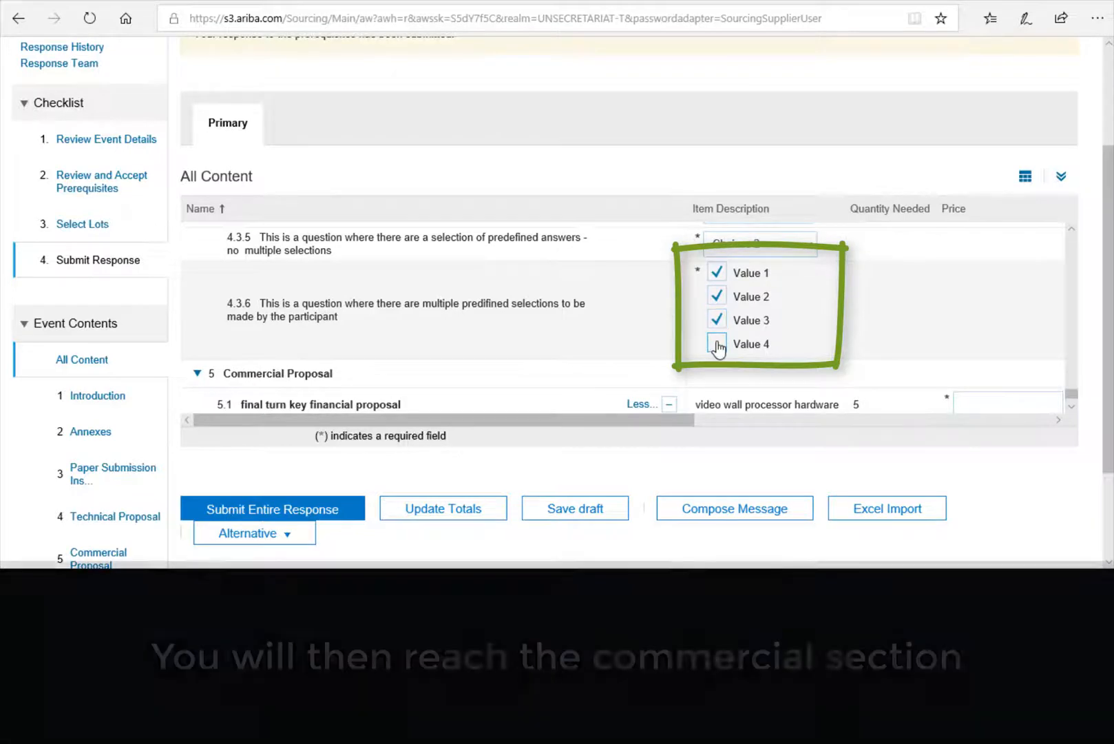
scroll(805, 316, down, 1)
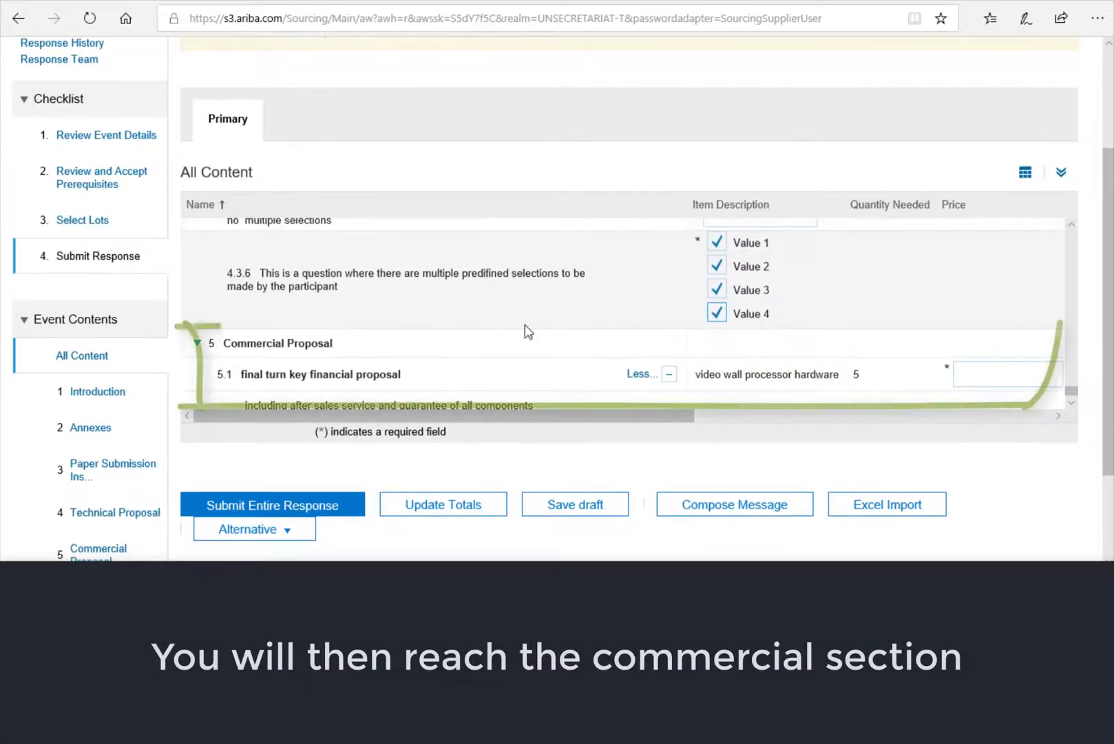
- Enter a unit price of 1000 EUR, quantity 1 and a 200 EUR discount amount
drag(337, 353, 208, 345)
scroll(456, 343, down, 2)
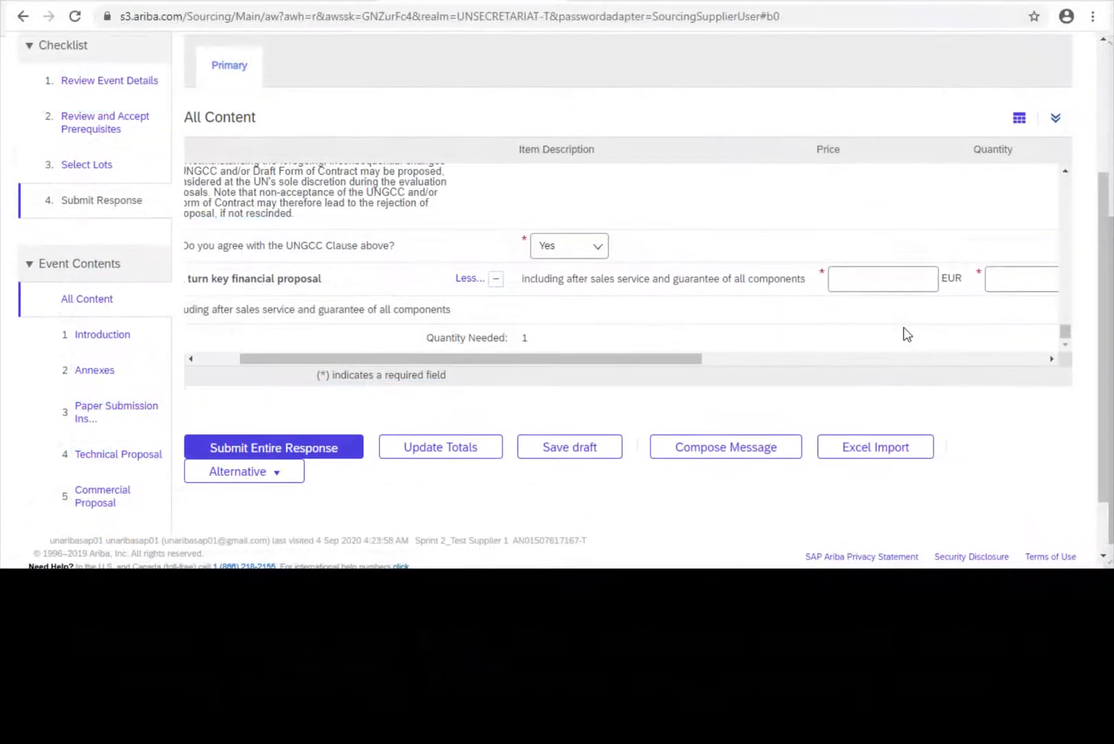
scroll(902, 330, right, 5)
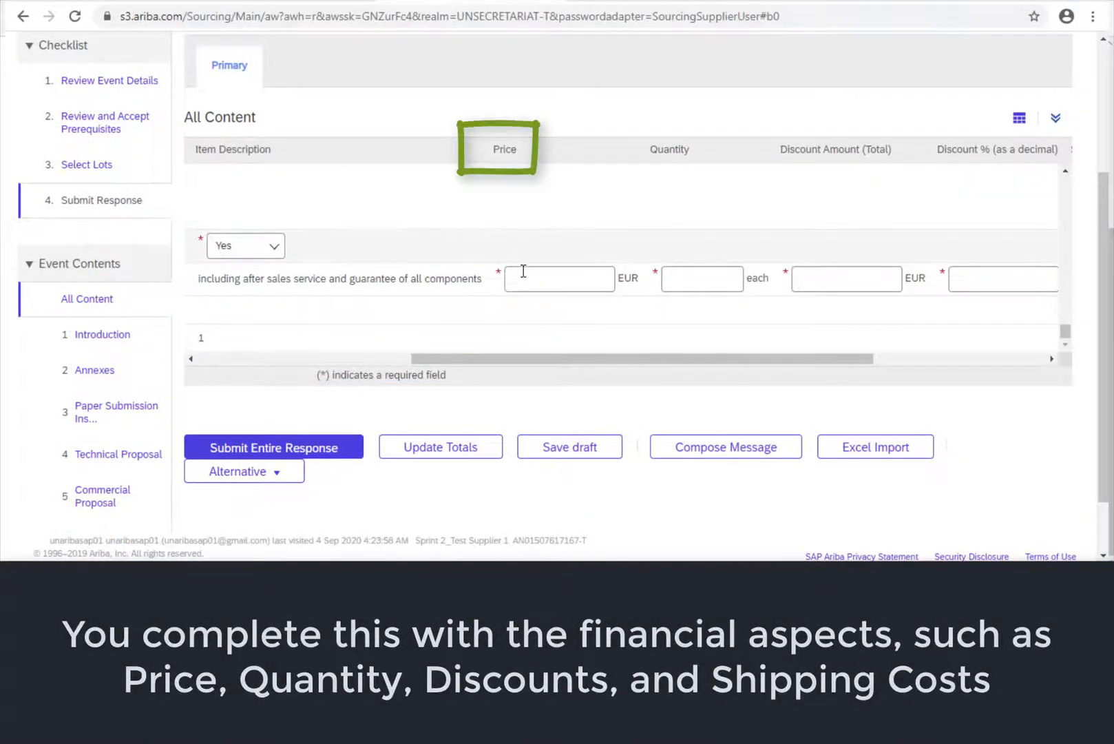
click(524, 277)
text(1000)
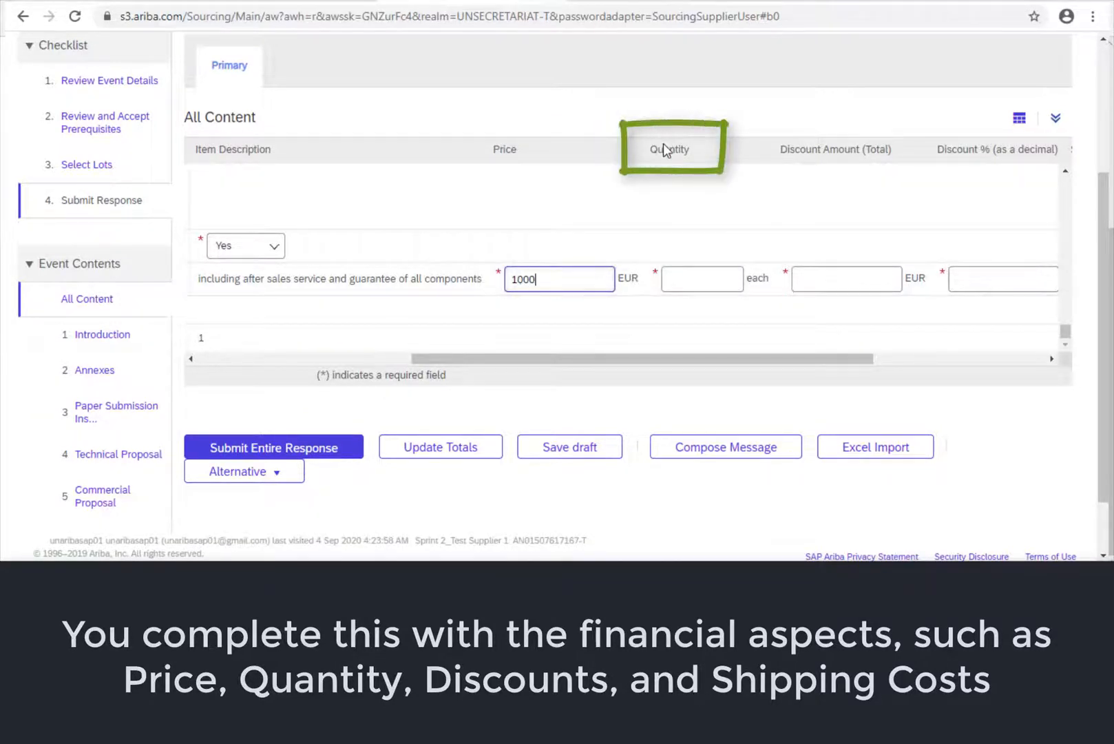
click(673, 273)
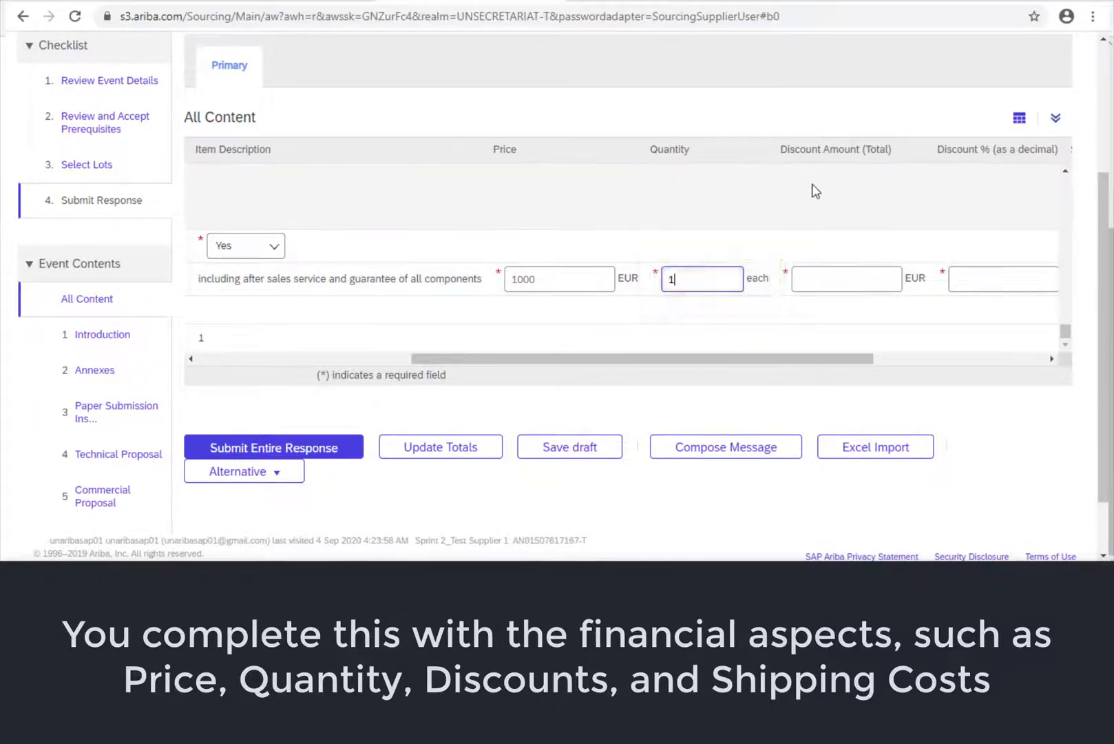
click(809, 276)
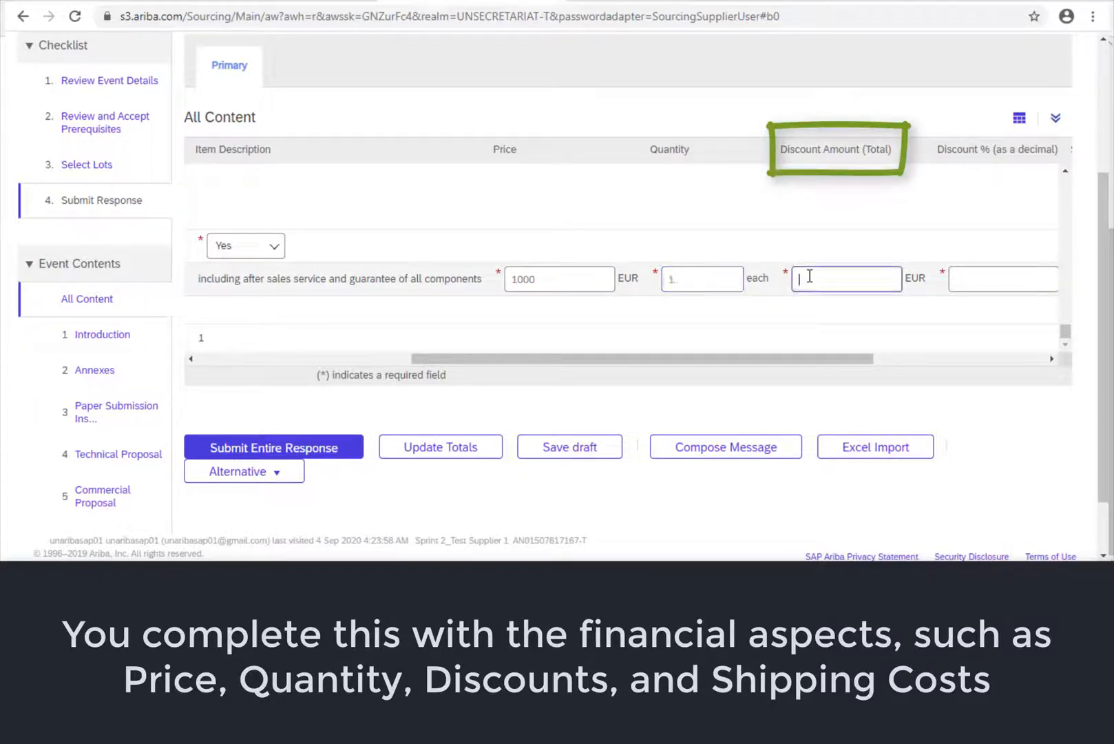
text(200)
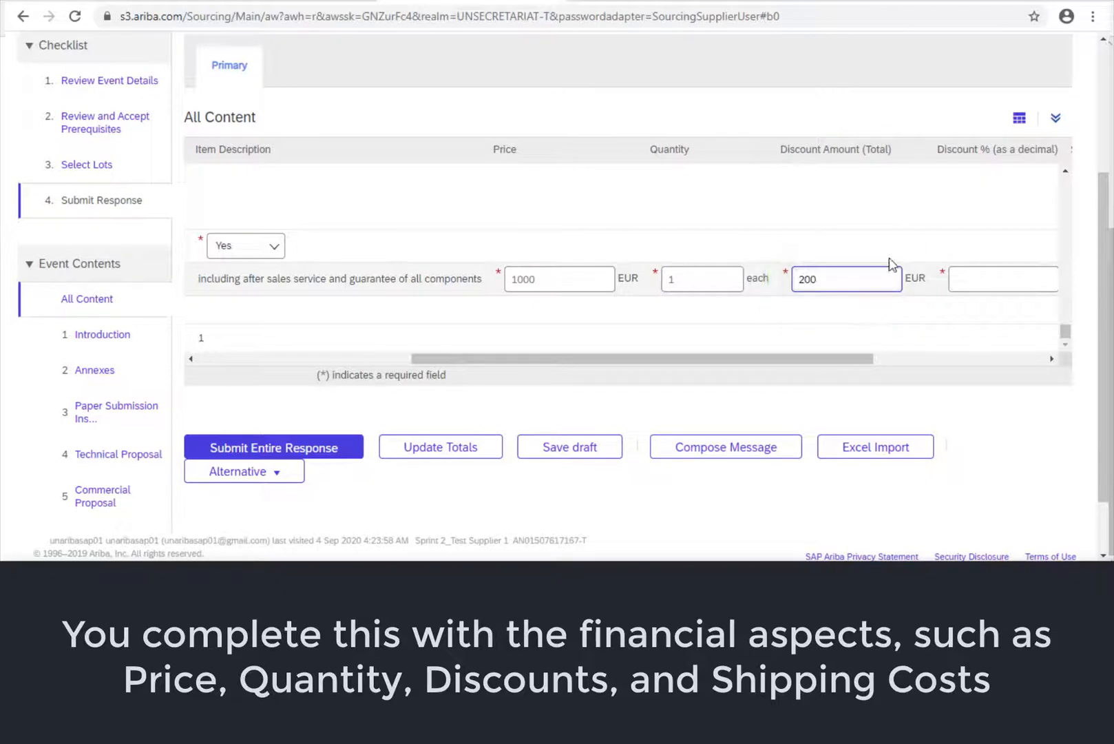
- Set the discount percentage to 0 and shipping cost to 500 EUR, then update the totals
click(984, 280)
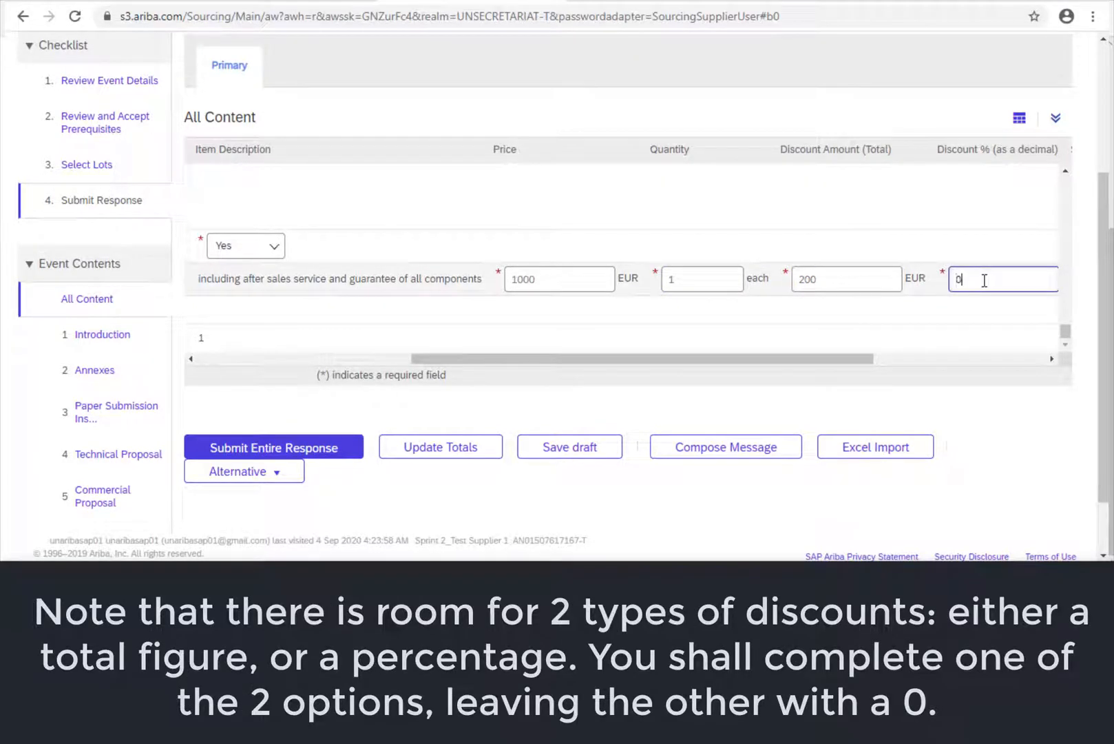
drag(855, 359, 940, 362)
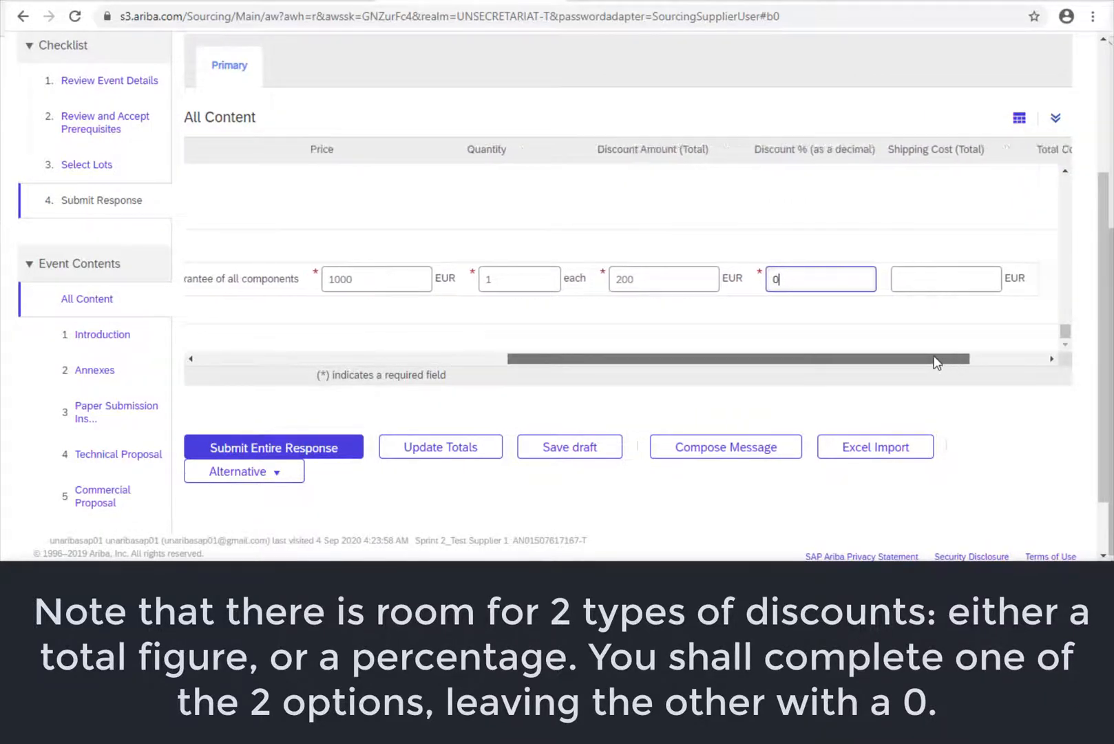
click(936, 289)
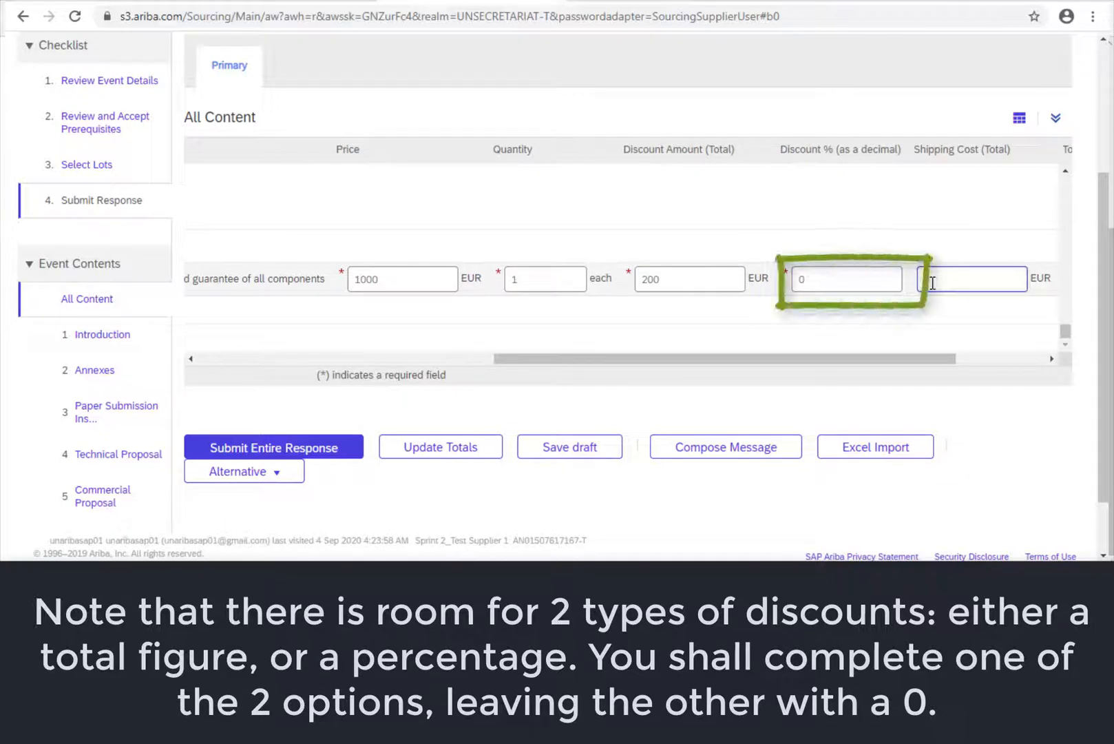
text(500)
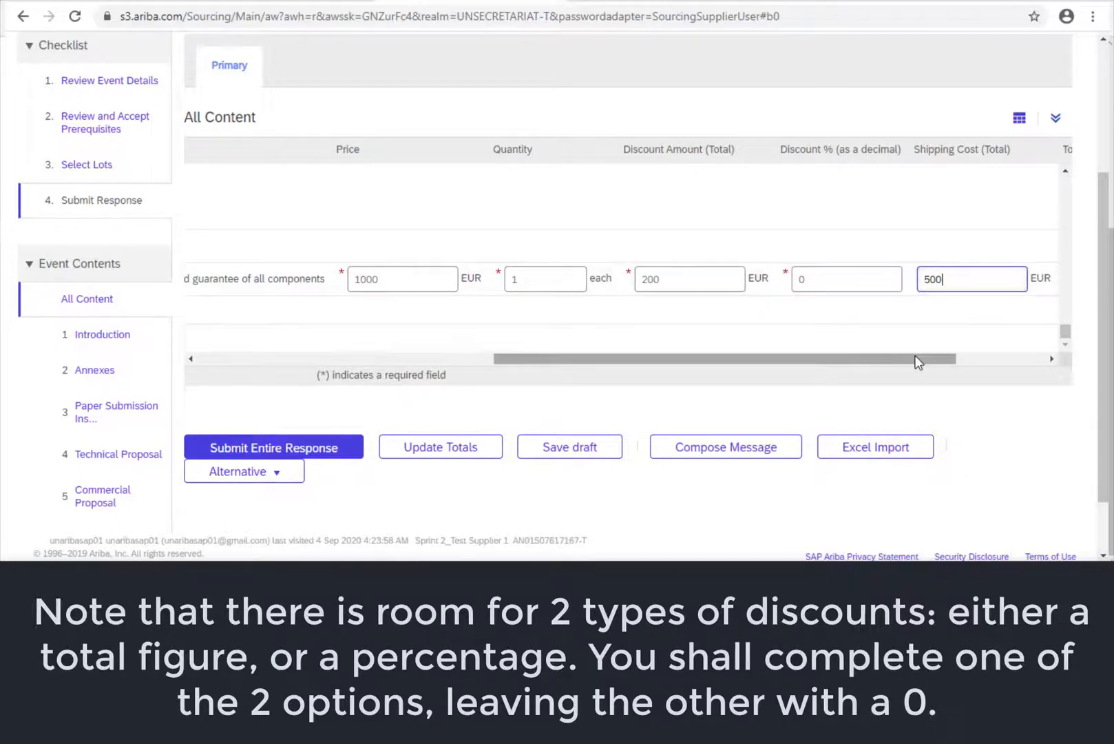
drag(921, 361, 1029, 352)
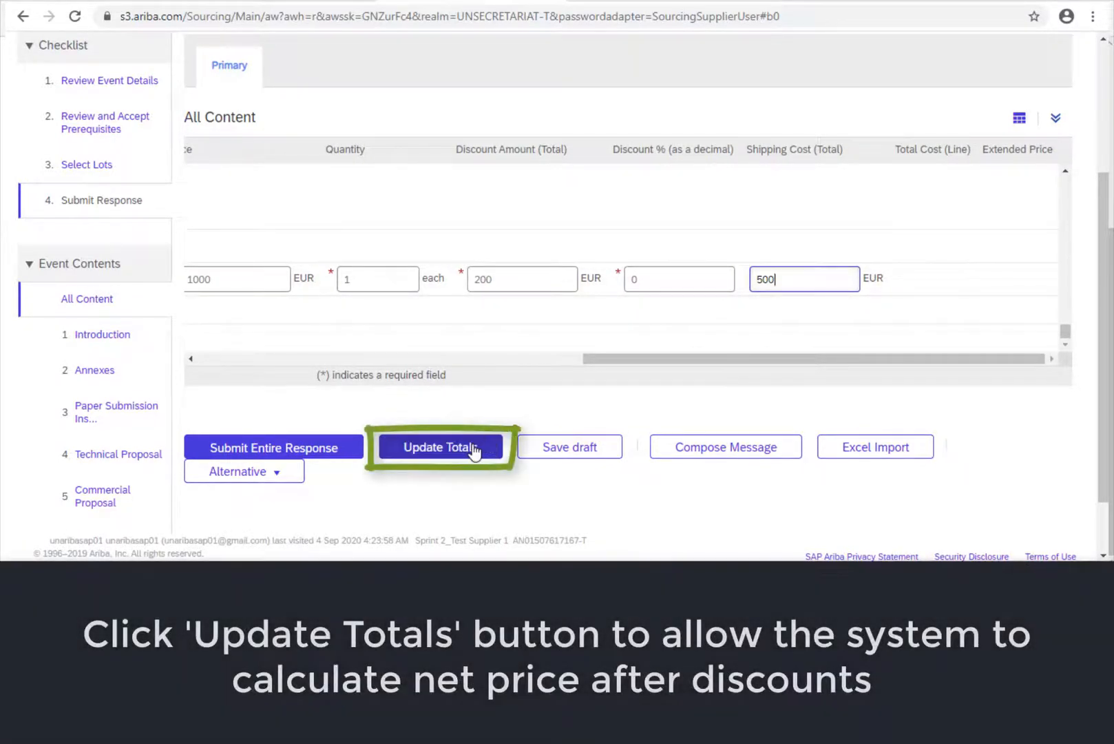
click(474, 449)
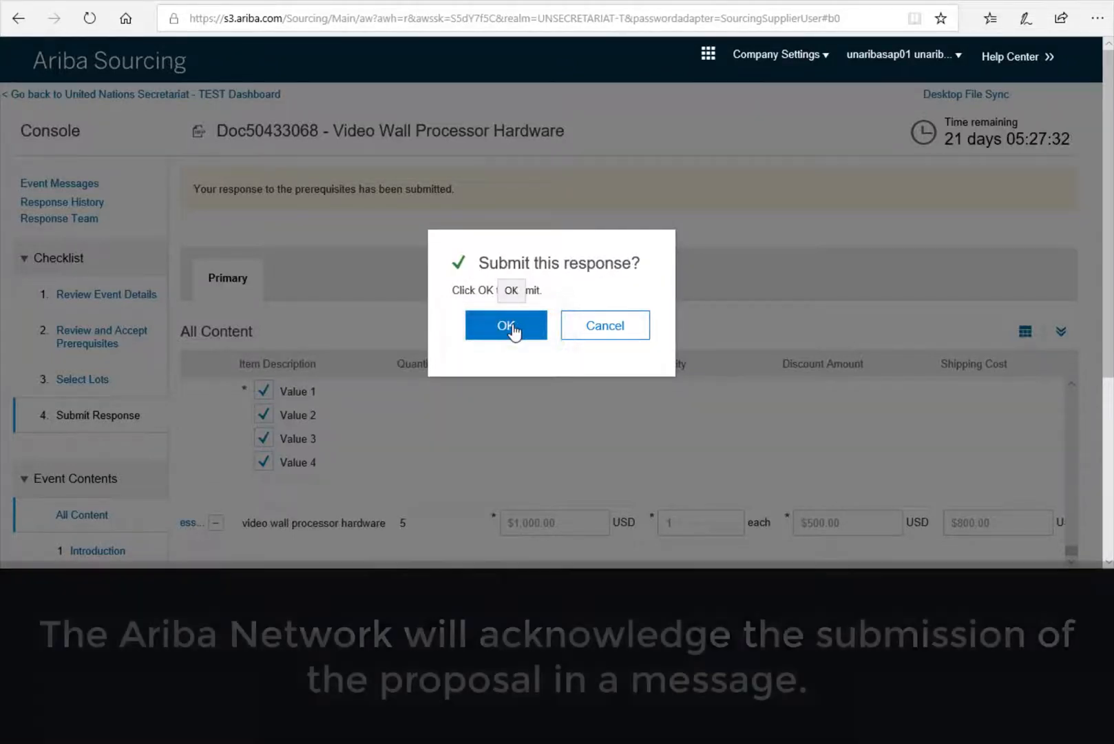
- Confirm submission of the Video Wall Processor Hardware response and review the confirmation message
click(513, 329)
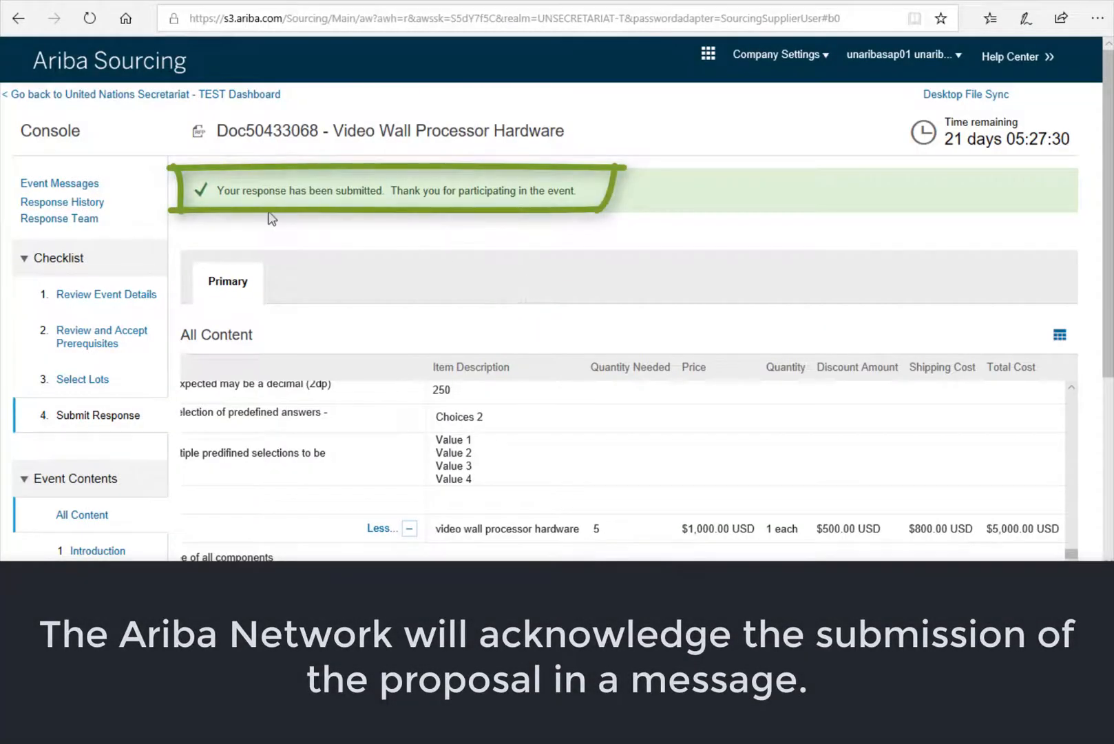
drag(219, 190, 334, 197)
click(378, 213)
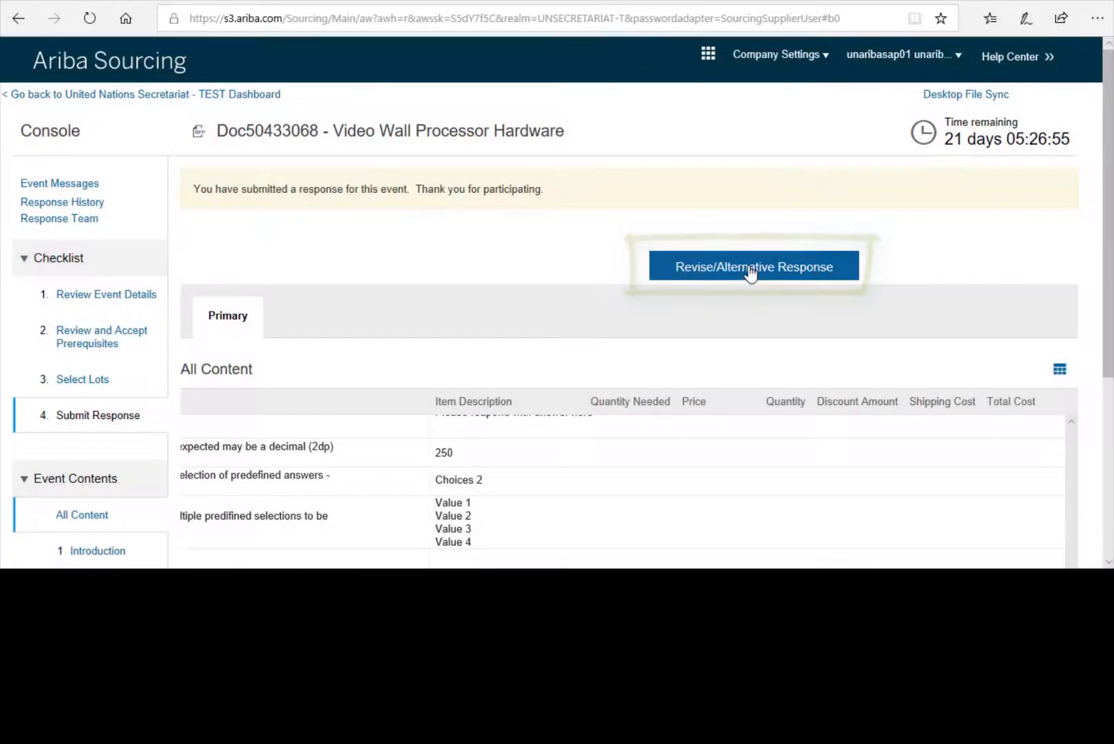
- Choose Revise/Alternative Response and answer the Revise Response confirmation prompt
click(750, 270)
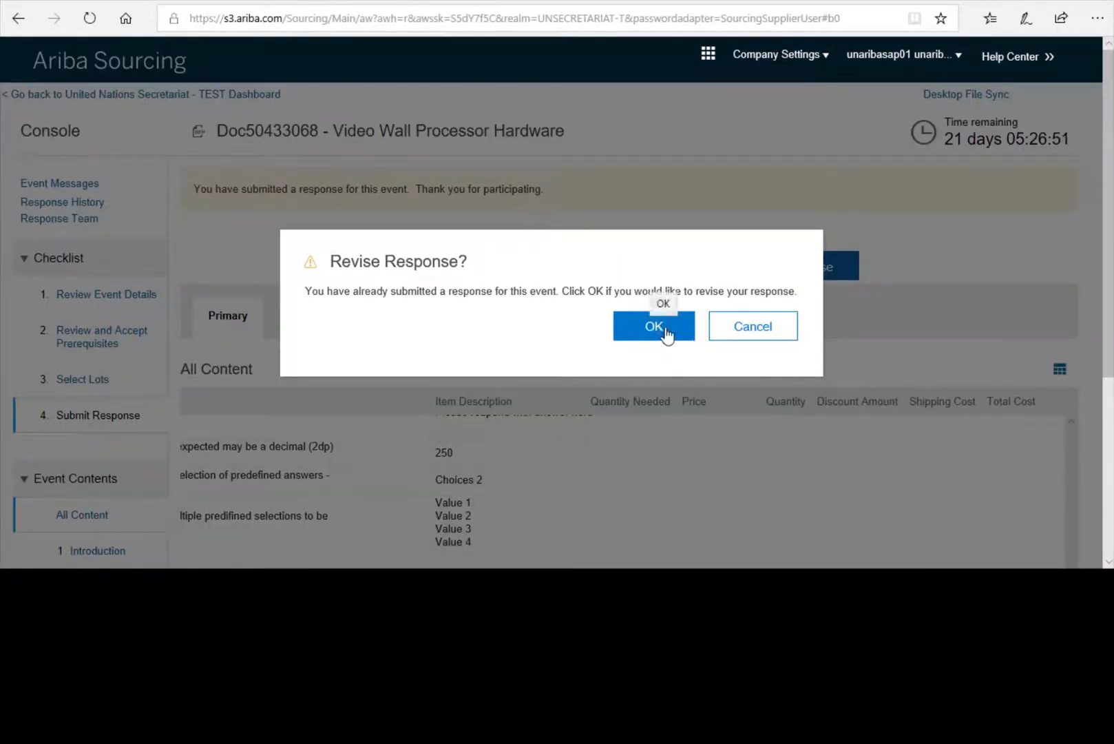
click(786, 330)
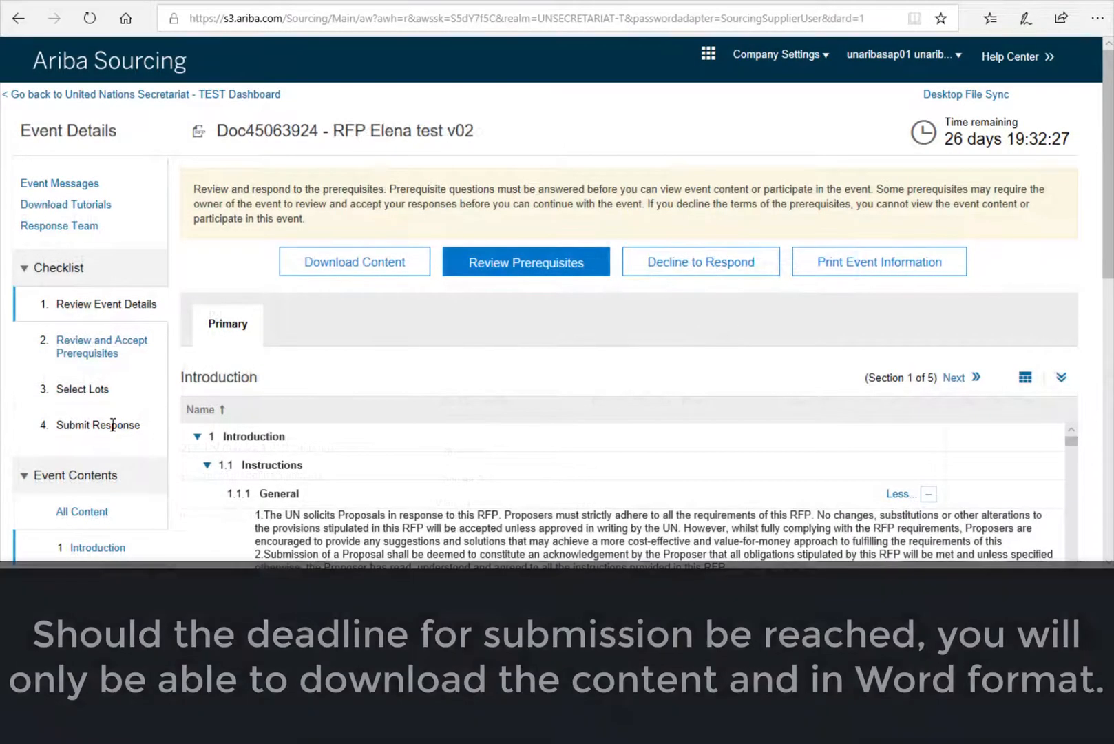
scroll(113, 424, down, 5)
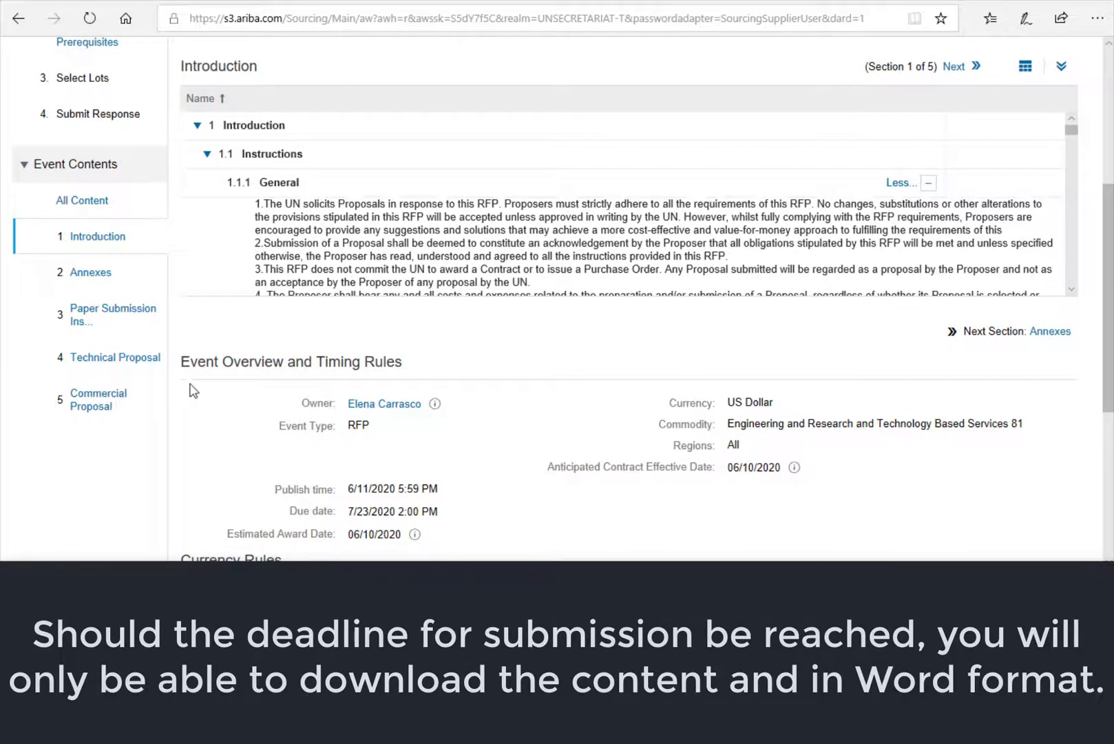
scroll(441, 466, up, 3)
scroll(441, 467, up, 2)
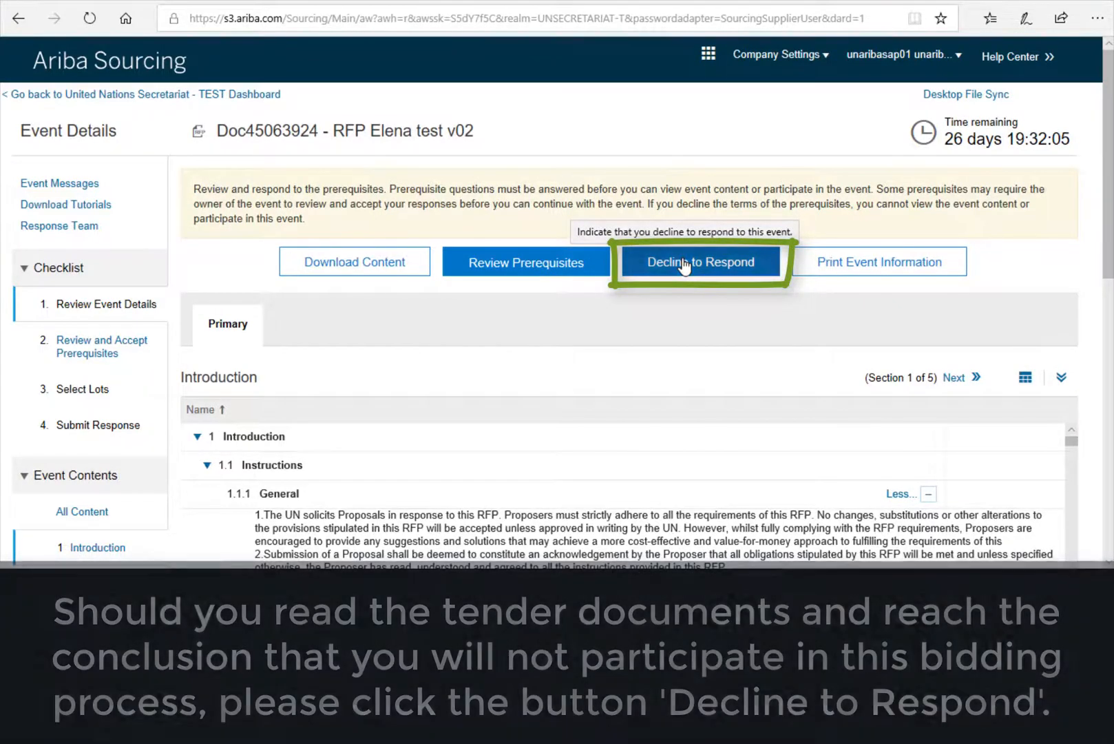
- Decline the RFP with the reason 'Our company does not produce this type of product anymore'
click(684, 265)
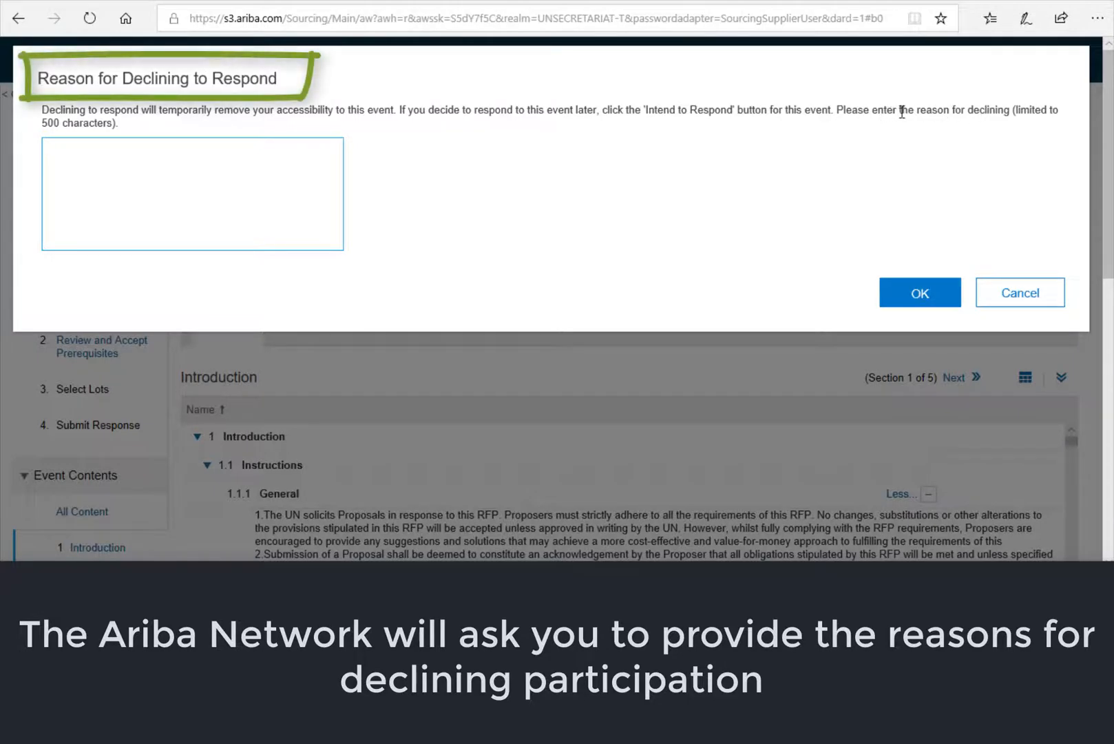
mouse_move(871, 110)
mouse_down()
mouse_move(912, 130)
mouse_move(948, 117)
mouse_move(1061, 118)
mouse_up()
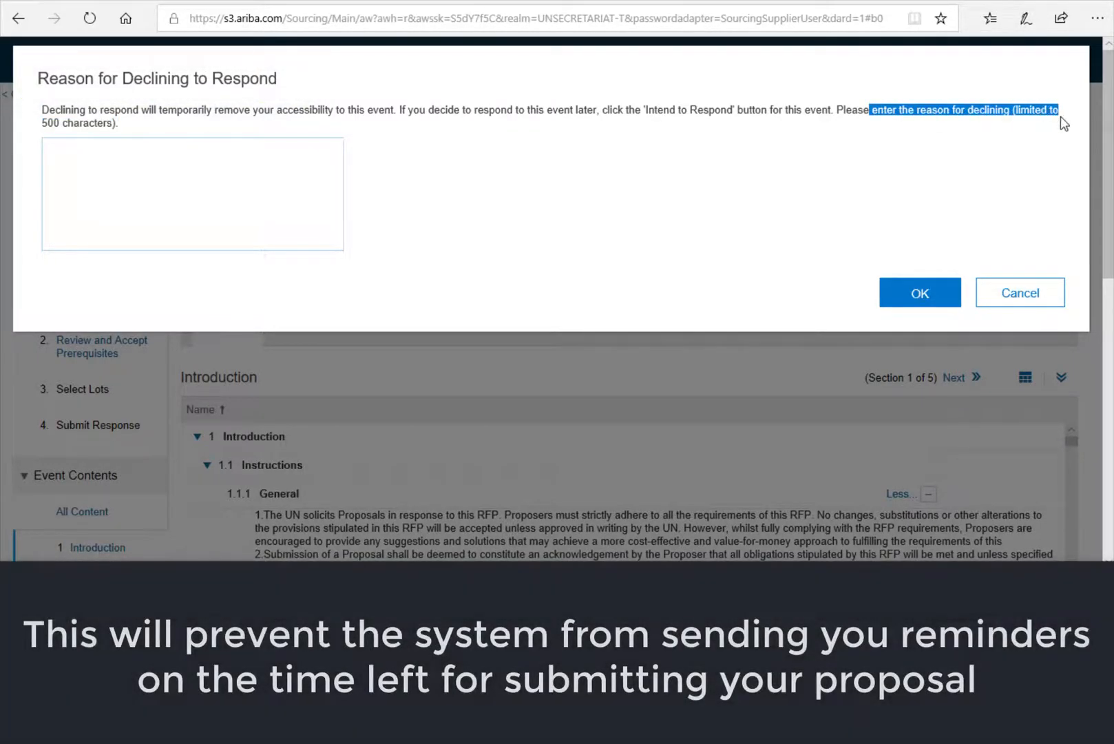
click(185, 176)
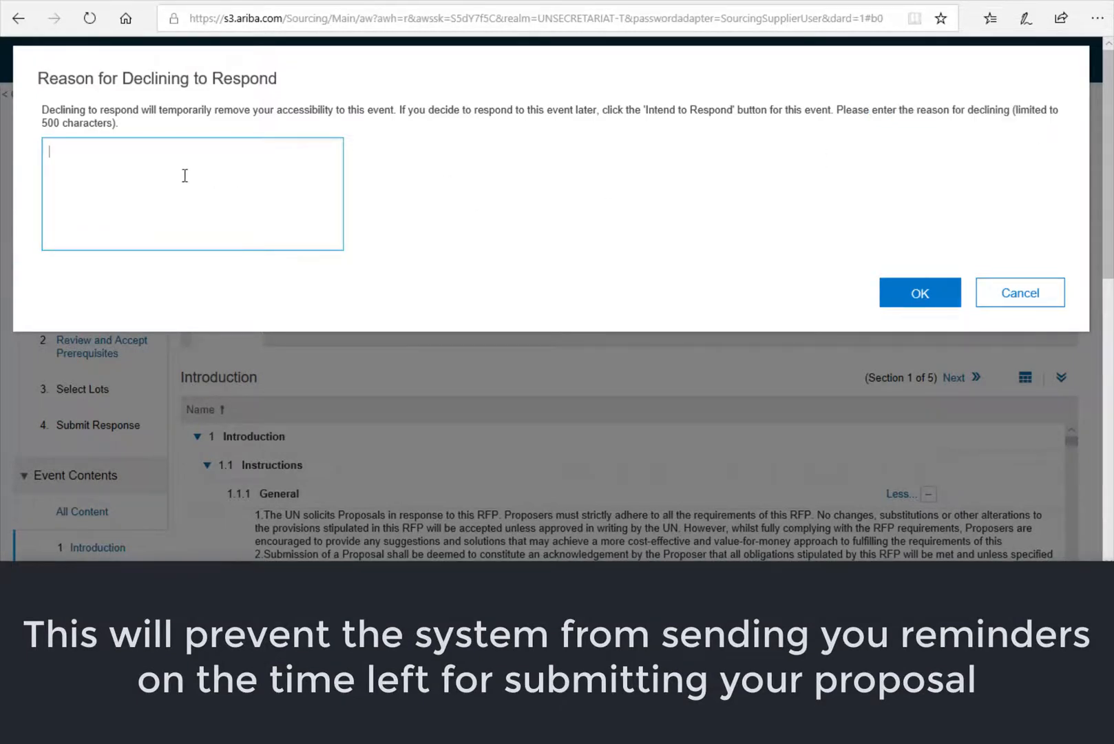
text(Ou r com)
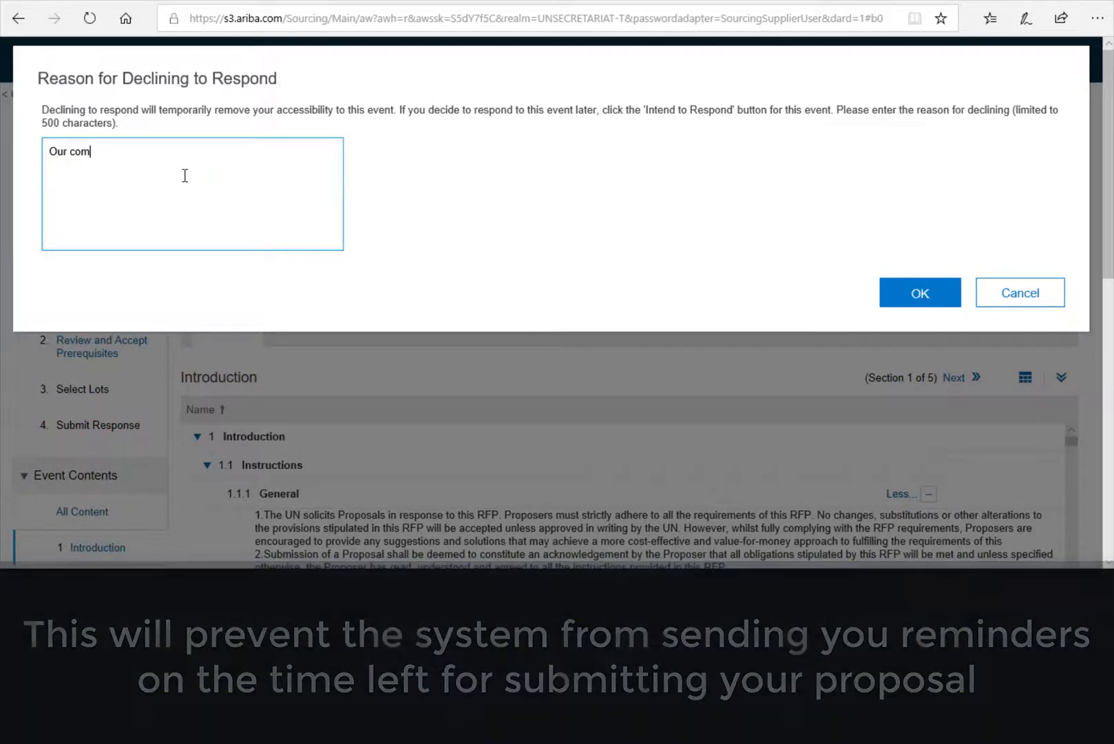
text(pany )
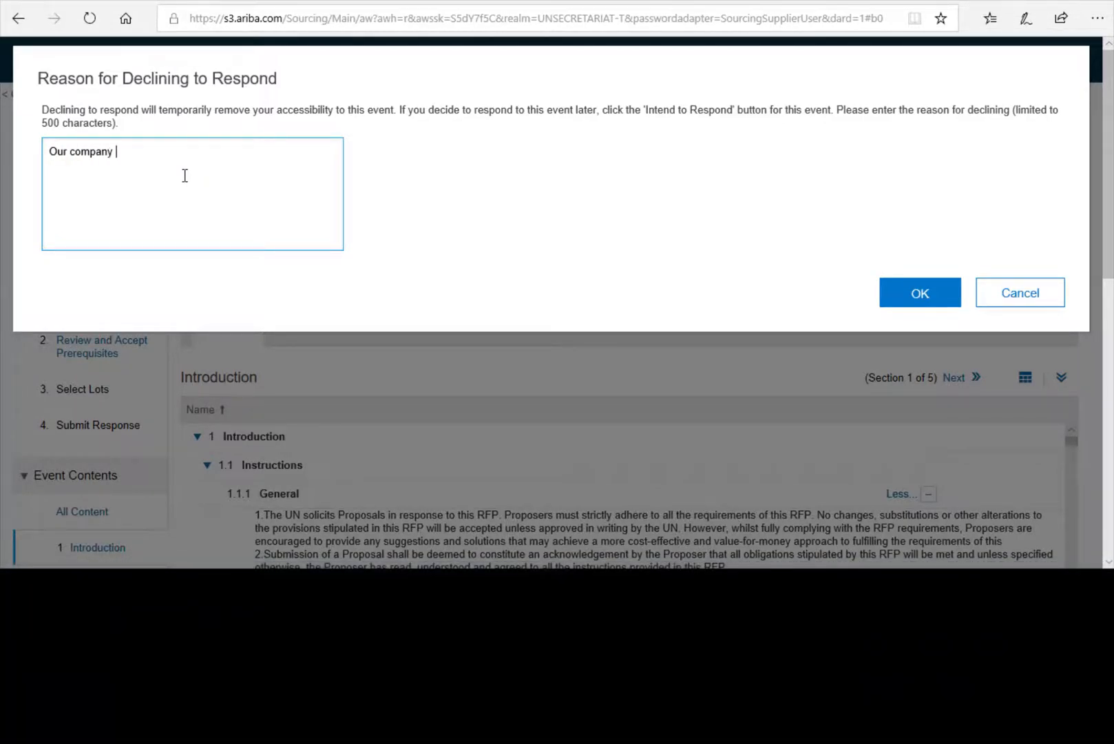
text(does not produce this type o)
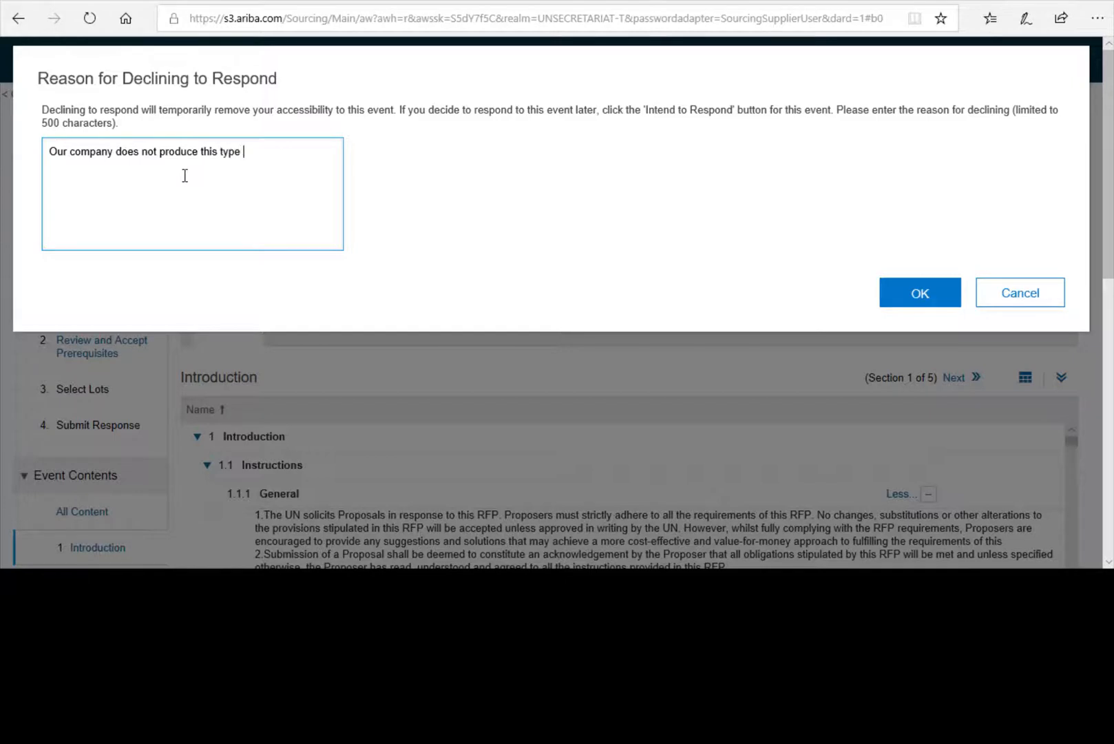
text(f product anym)
key(BackSpace)
text(more.)
click(925, 295)
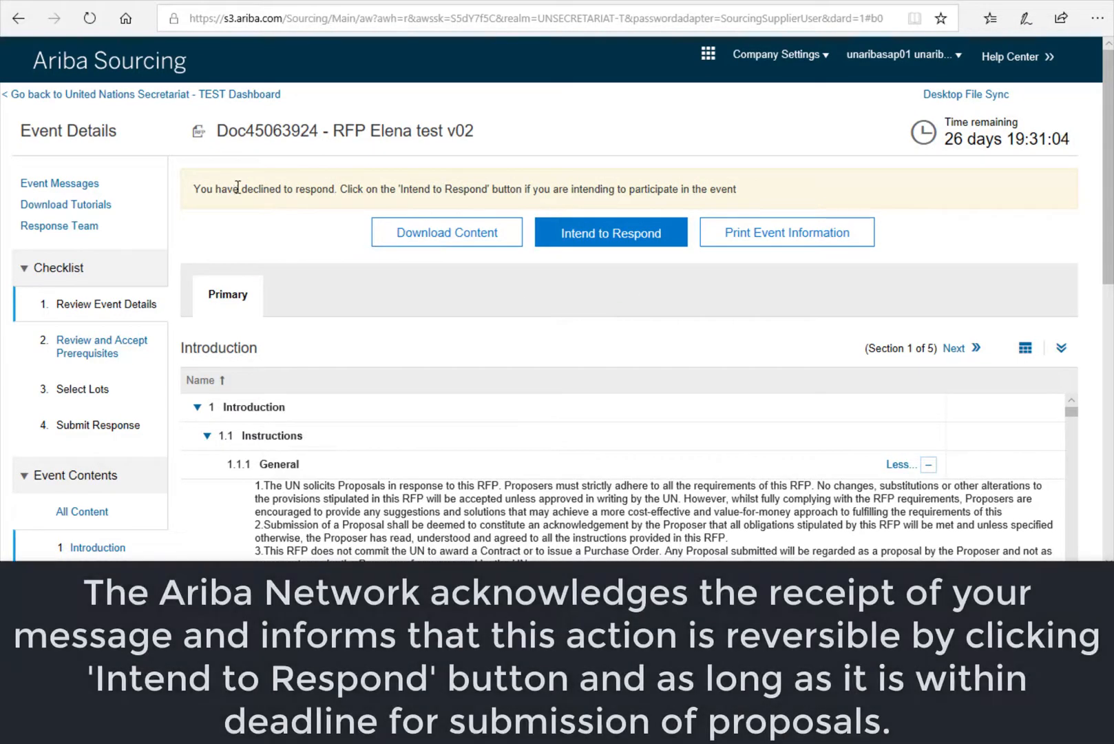
- Review the notice confirming that you declined to respond to Doc45063924
mouse_move(197, 189)
mouse_down()
mouse_move(287, 231)
mouse_move(316, 195)
mouse_move(357, 175)
mouse_move(363, 192)
mouse_move(754, 187)
mouse_up()
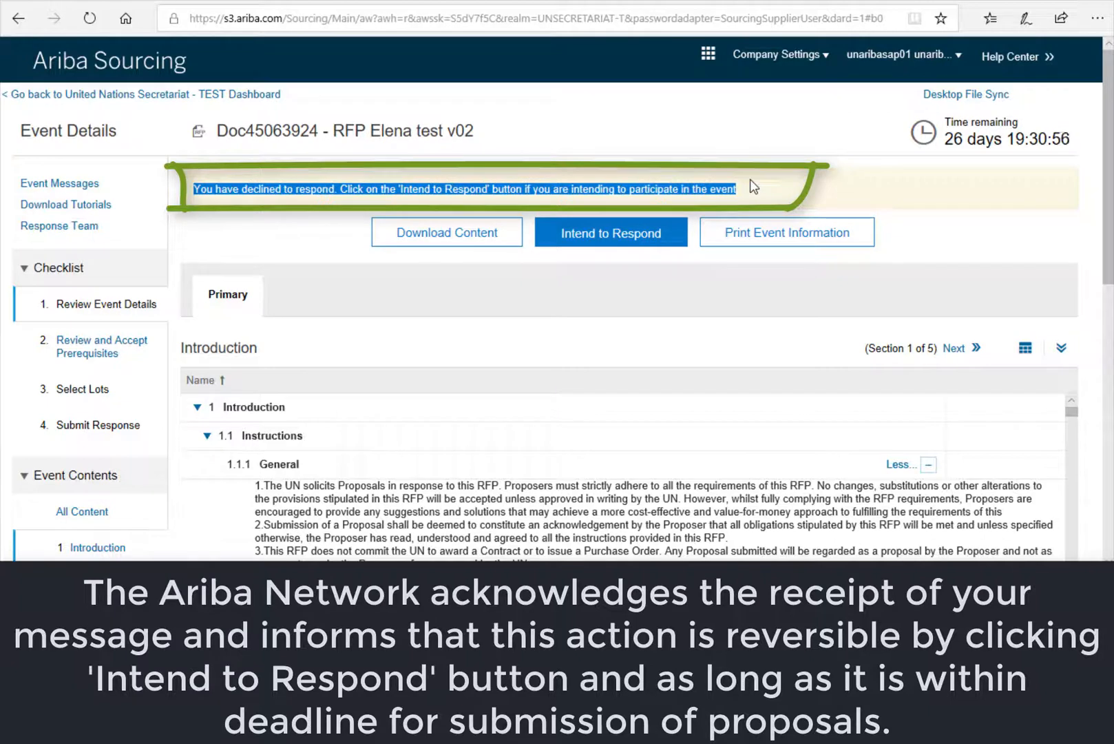